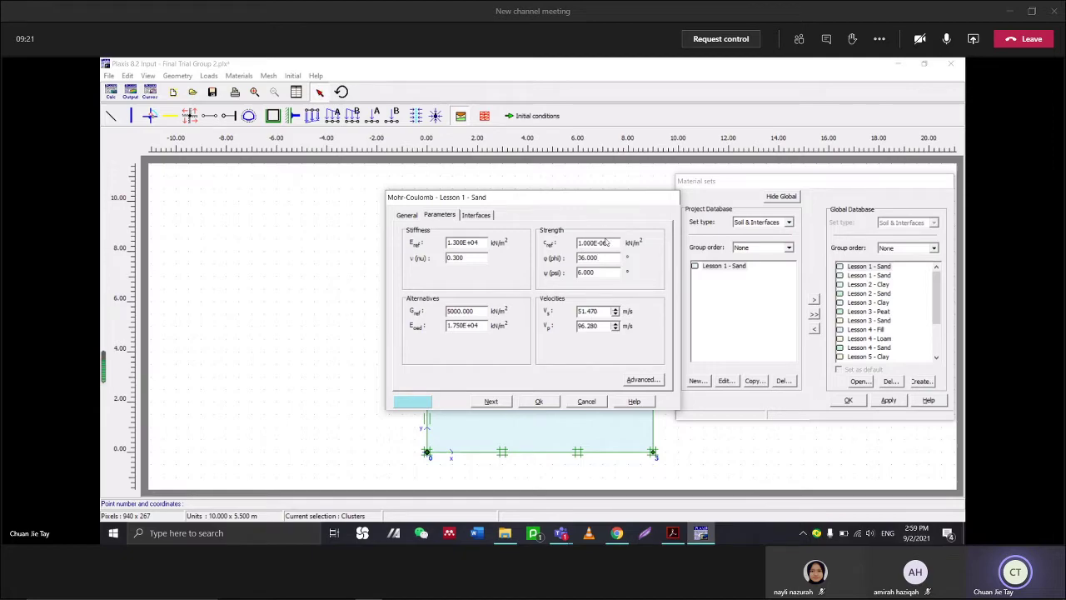
Set the cohesion c_ref of the Lesson 1 - Sand material to 1.000E-05 kN/m²
key(BackSpace)
key(BackSpace)
key(BackSpace)
key(BackSpace)
key(BackSpace)
click(590, 259)
Check the sand properties in Figure P17.6 of the textbook PDF, then consult the PLAXIS reference manual in Chrome
click(673, 533)
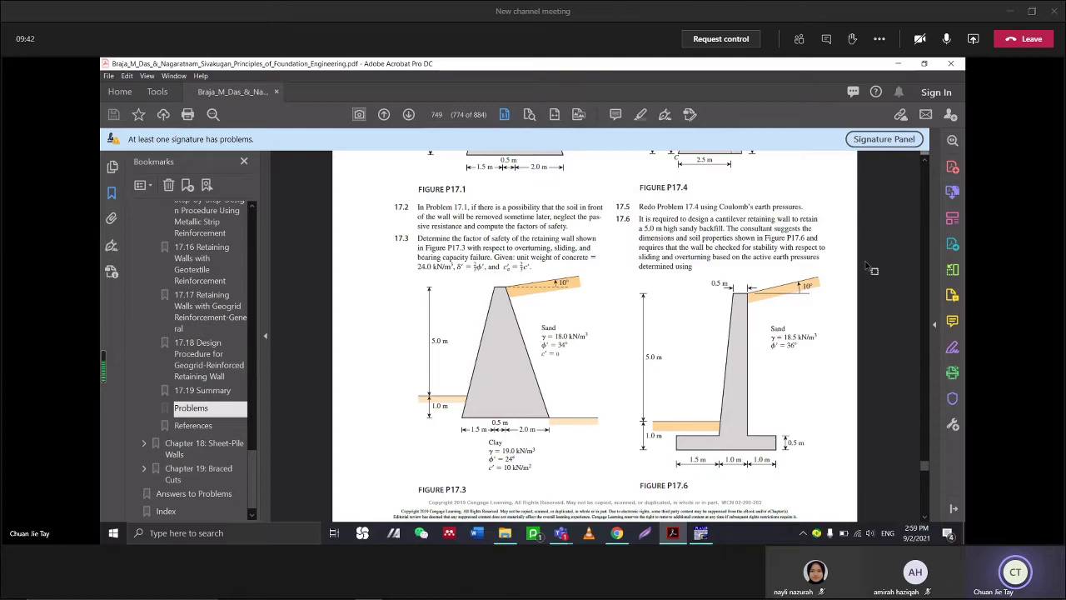
click(701, 537)
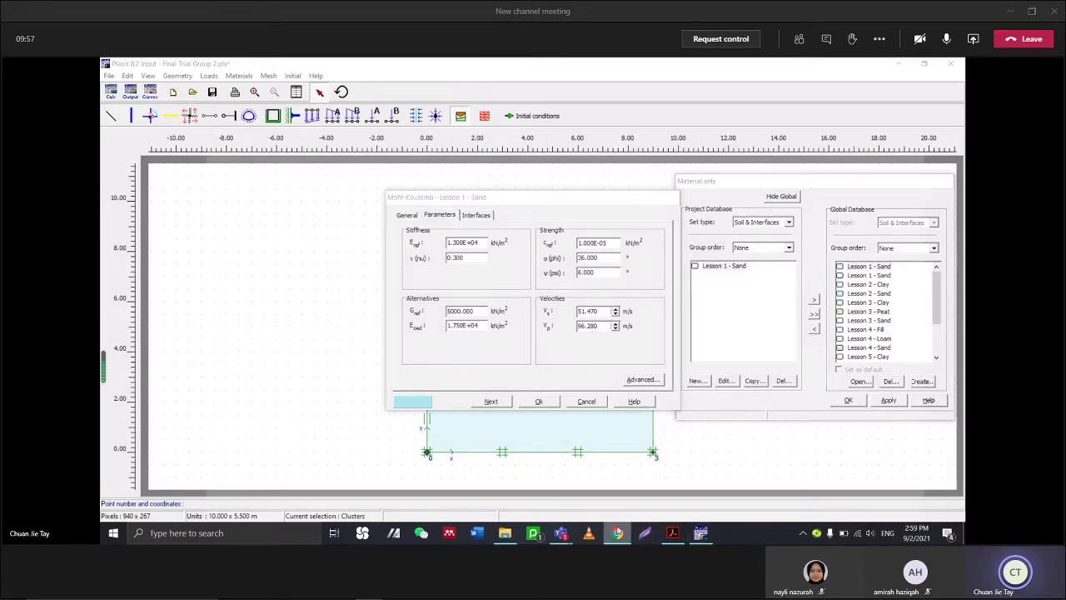
click(616, 533)
scroll(600, 366, down, 6)
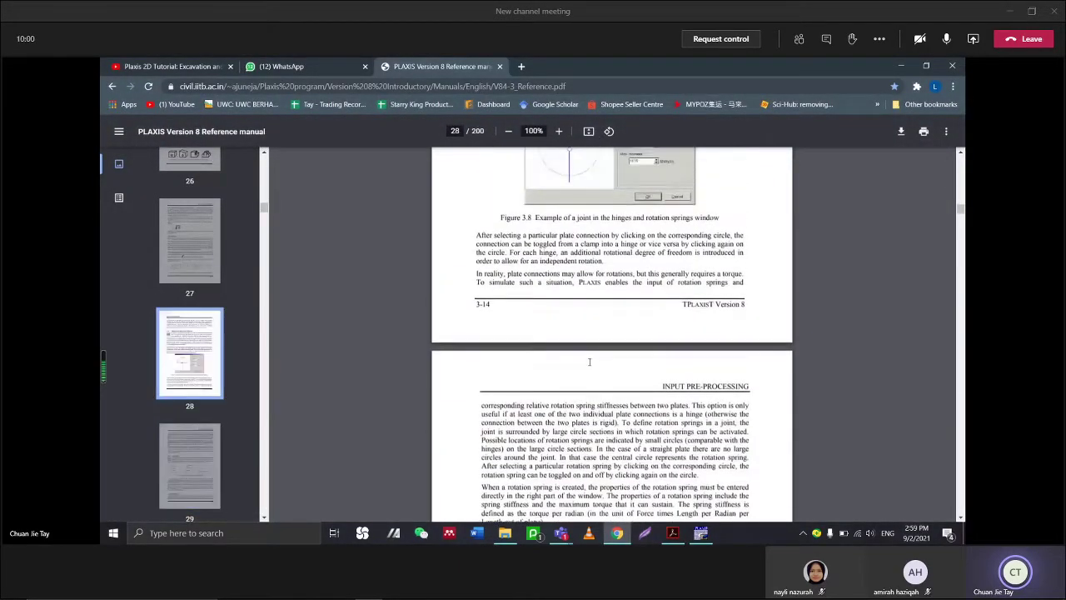
scroll(547, 311, up, 2)
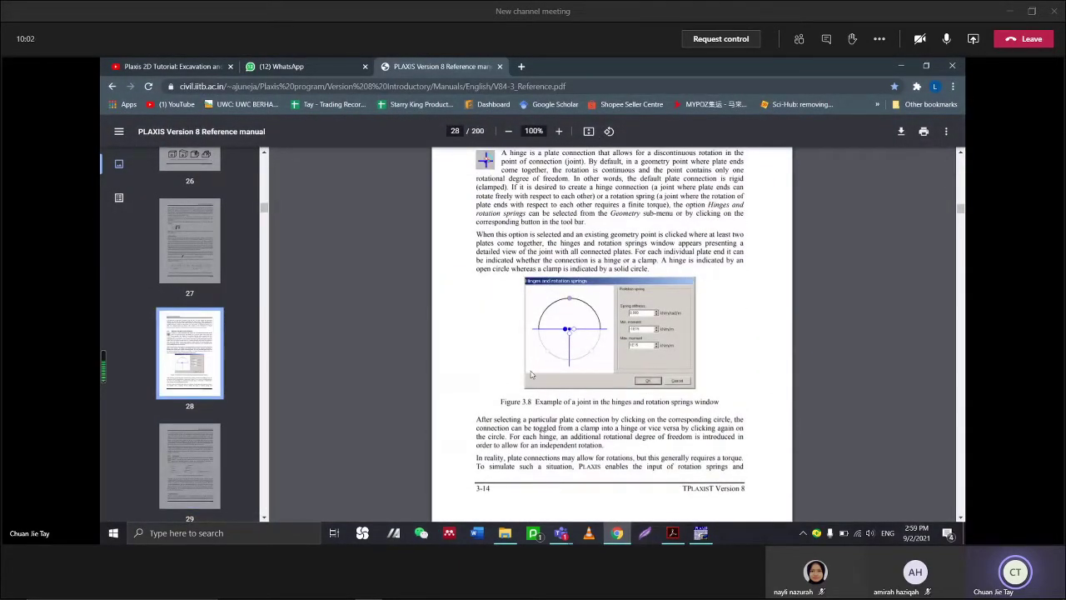
scroll(525, 388, down, 3)
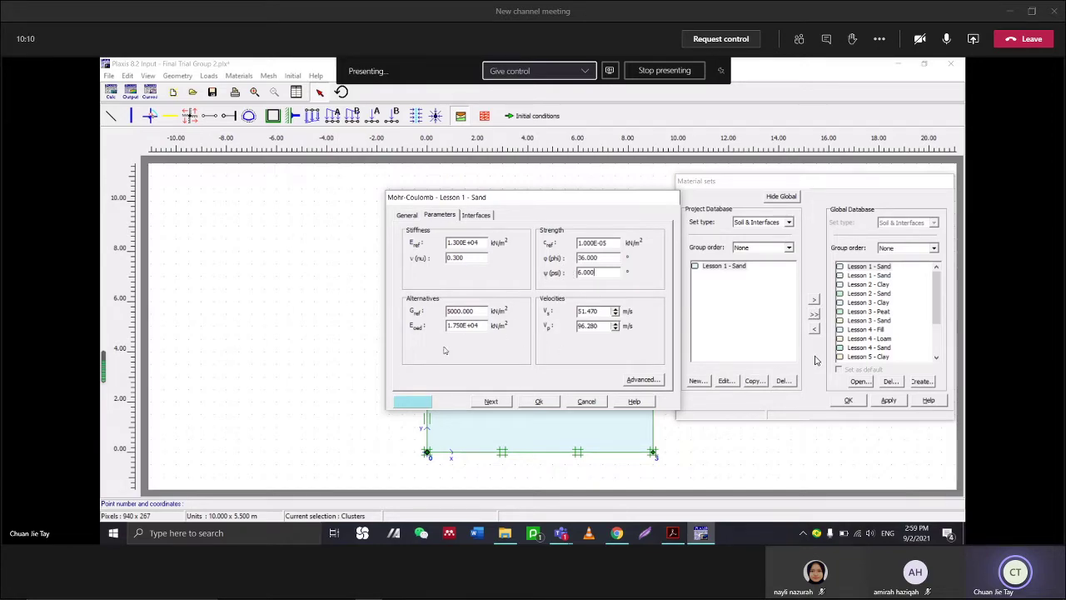
Review the Rigid interface strength of Lesson 1 - Sand and accept the material set
click(498, 404)
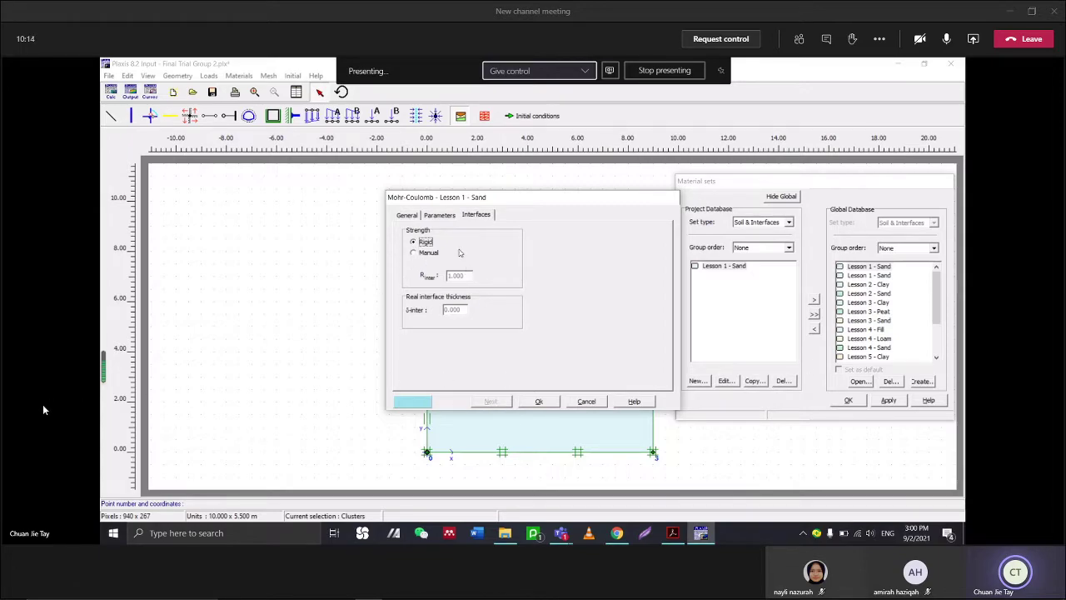
click(530, 405)
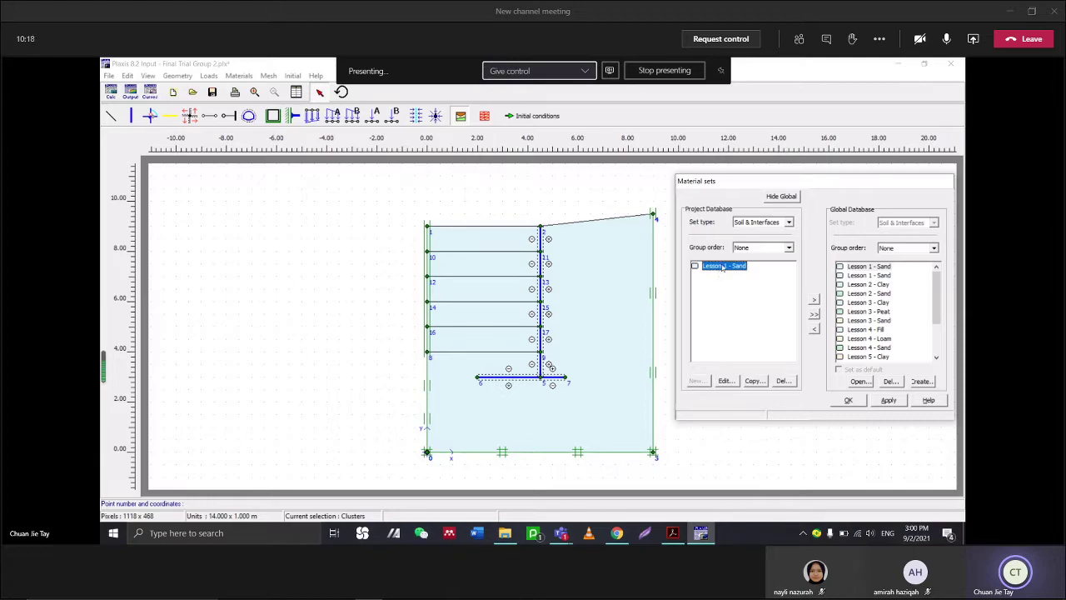
Assign Lesson 1 - Sand from the project database to the soil beside the upper part of the wall
mouse_move(721, 266)
mouse_down()
mouse_move(653, 296)
mouse_move(544, 275)
mouse_move(720, 263)
mouse_up()
click(867, 311)
click(868, 320)
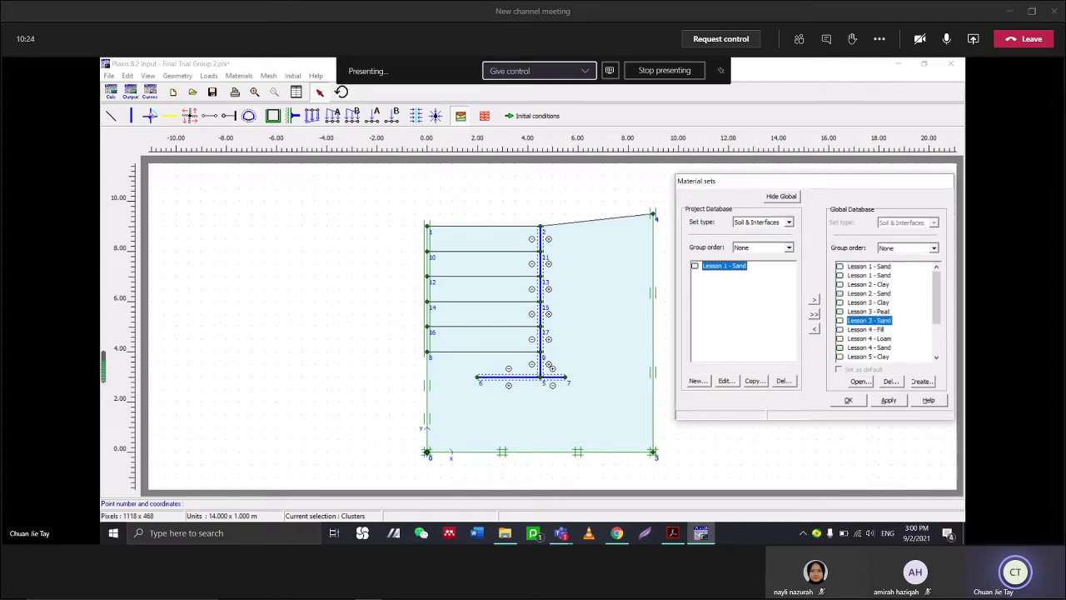
drag(867, 320, 542, 265)
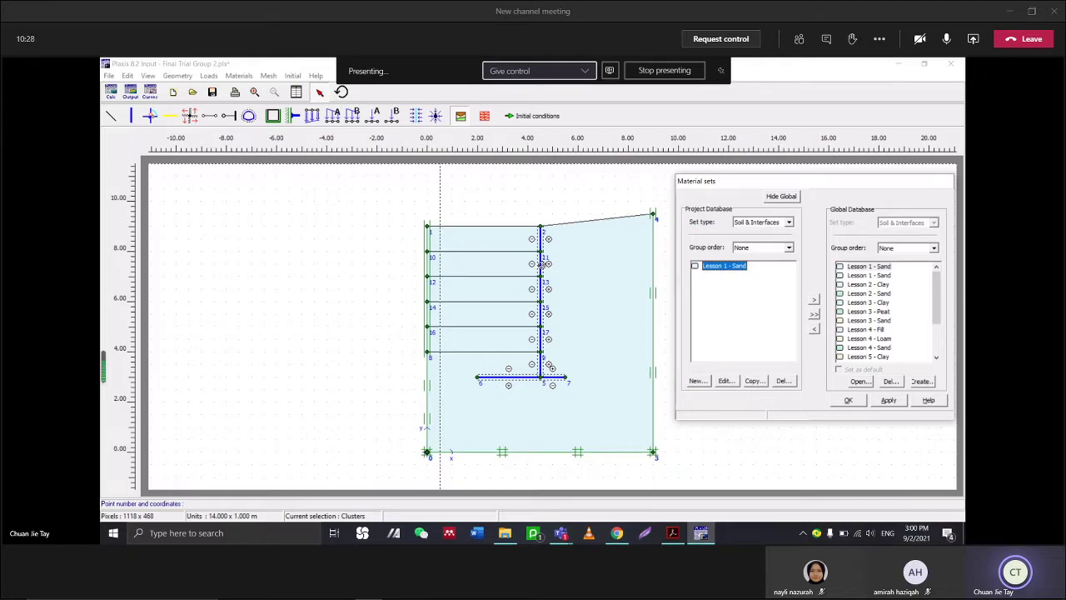
drag(723, 265, 882, 308)
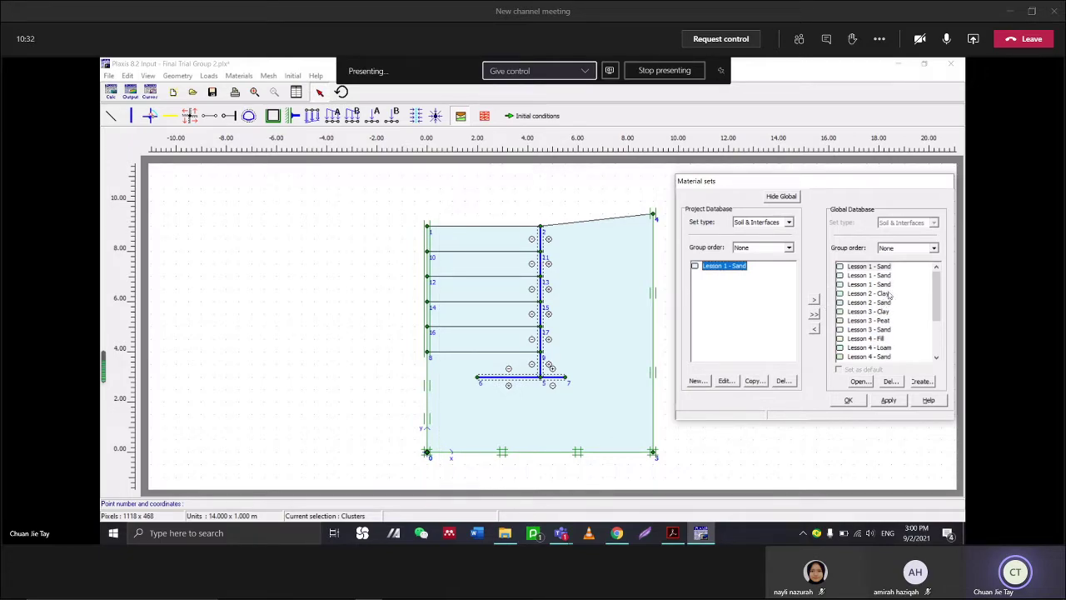
click(879, 267)
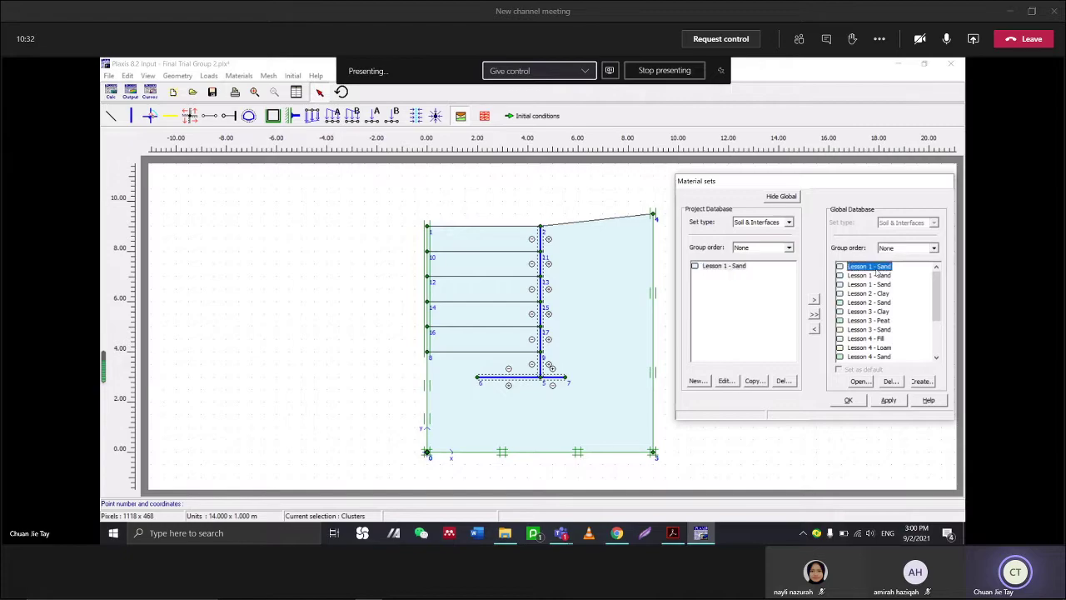
click(889, 381)
click(510, 321)
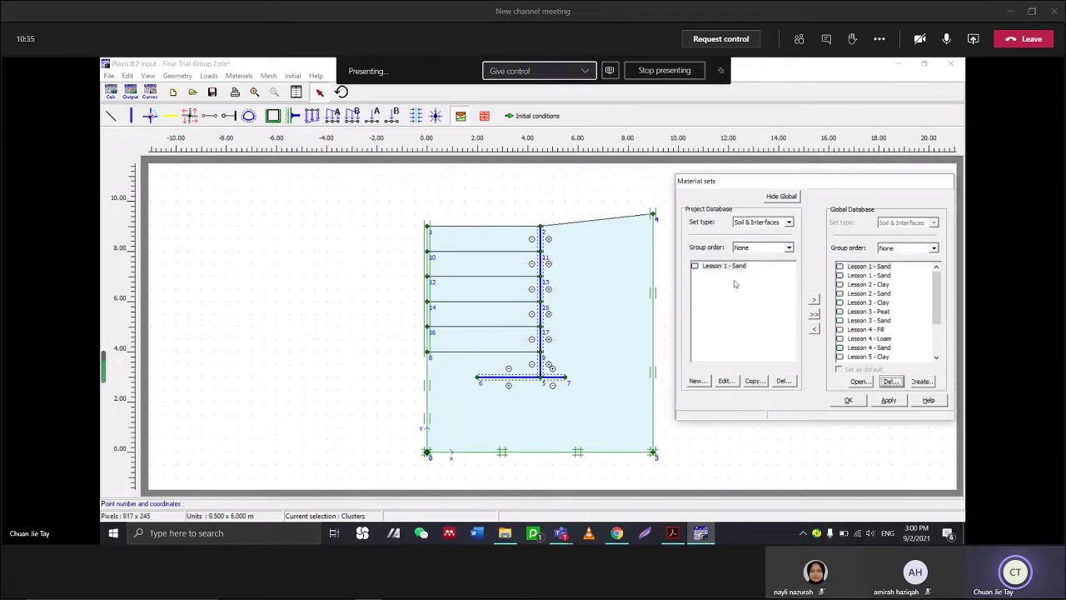
Assign Lesson 1 - Sand to the soil around the footing and the backfill behind the wall
click(710, 266)
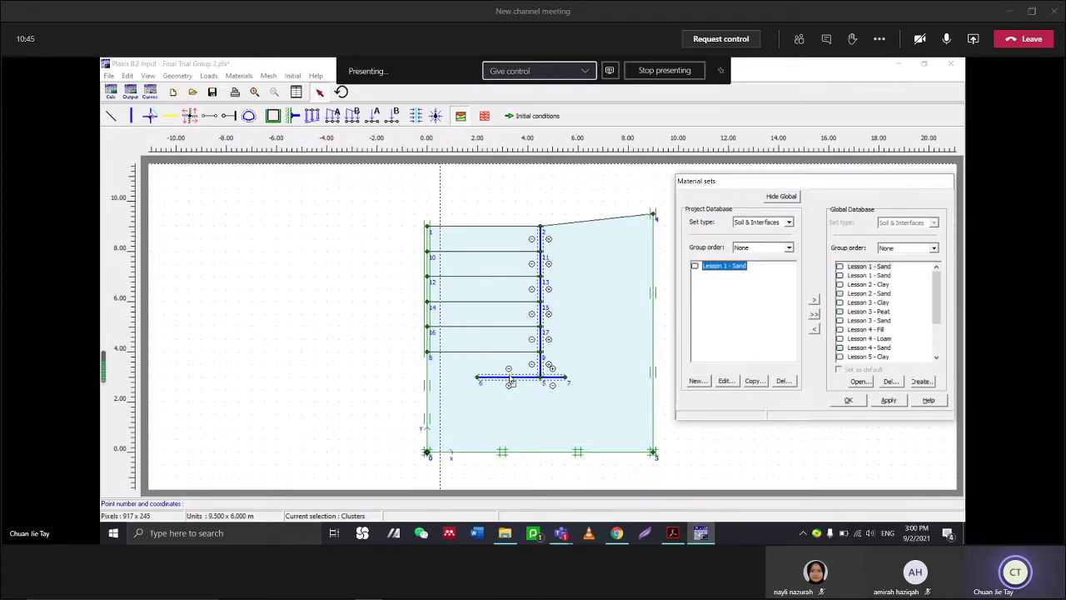
click(758, 222)
click(754, 240)
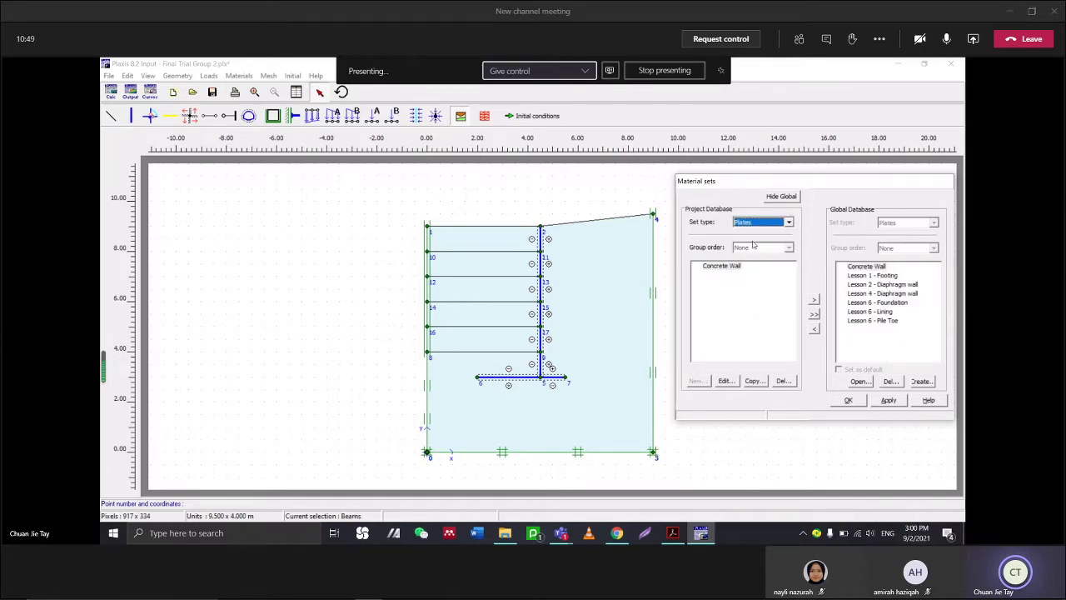
click(743, 221)
click(741, 232)
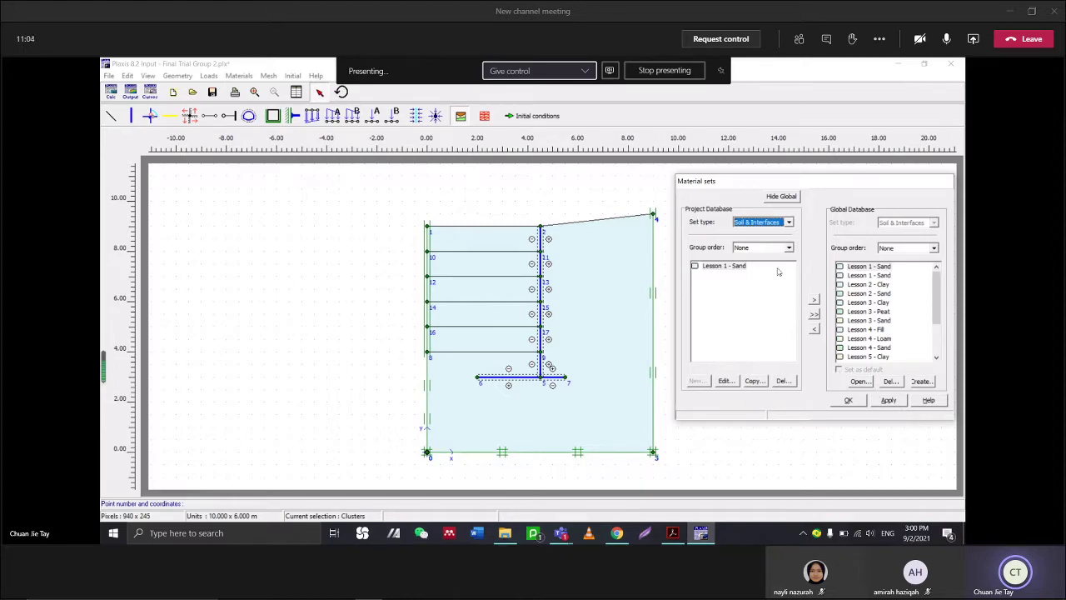
click(734, 266)
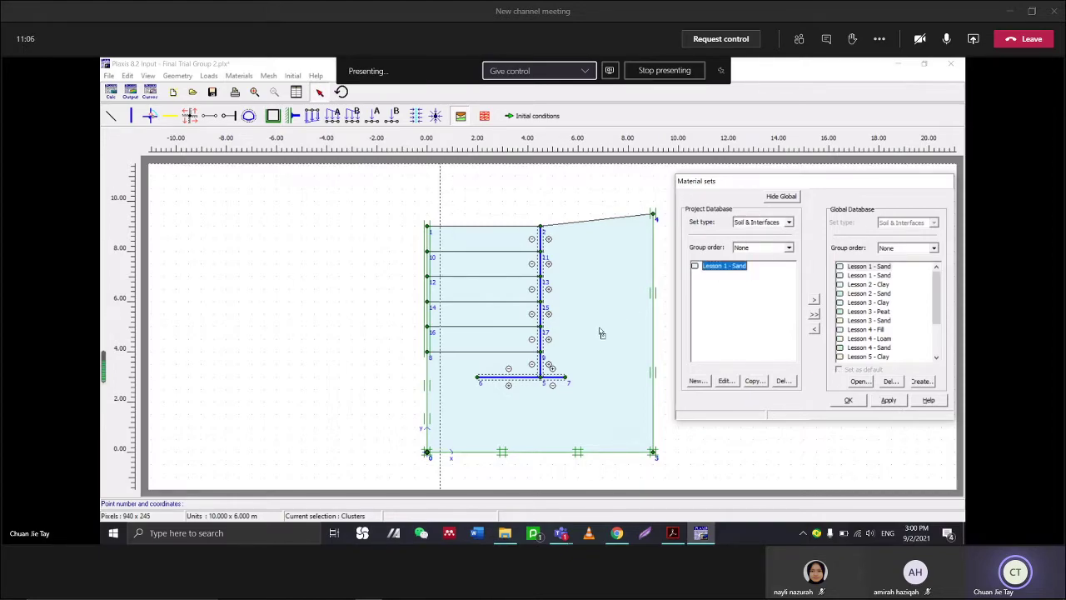
Switch the material sets to Plates and open the properties of the Concrete Wall set
click(754, 226)
click(755, 231)
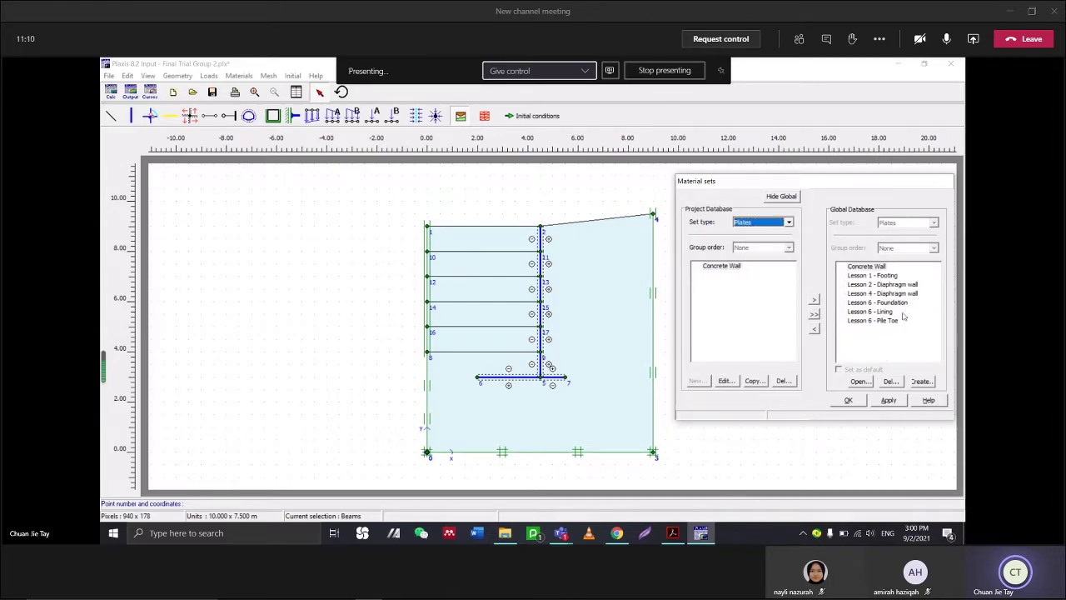
double_click(721, 267)
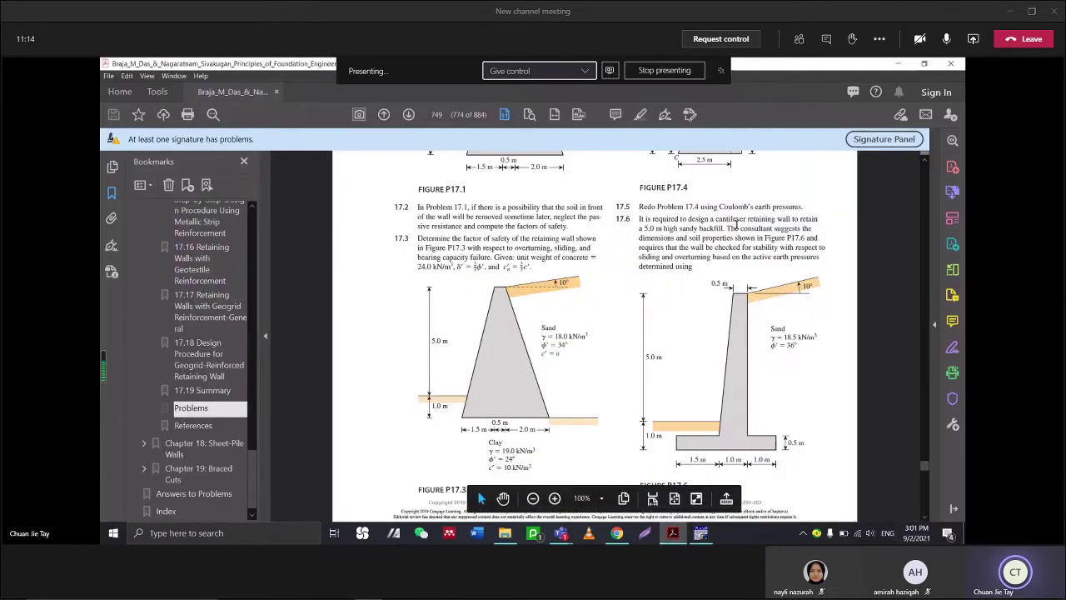
Look up the unit weight of the concrete for Problem 17.6 in the textbook PDF
scroll(691, 223, down, 5)
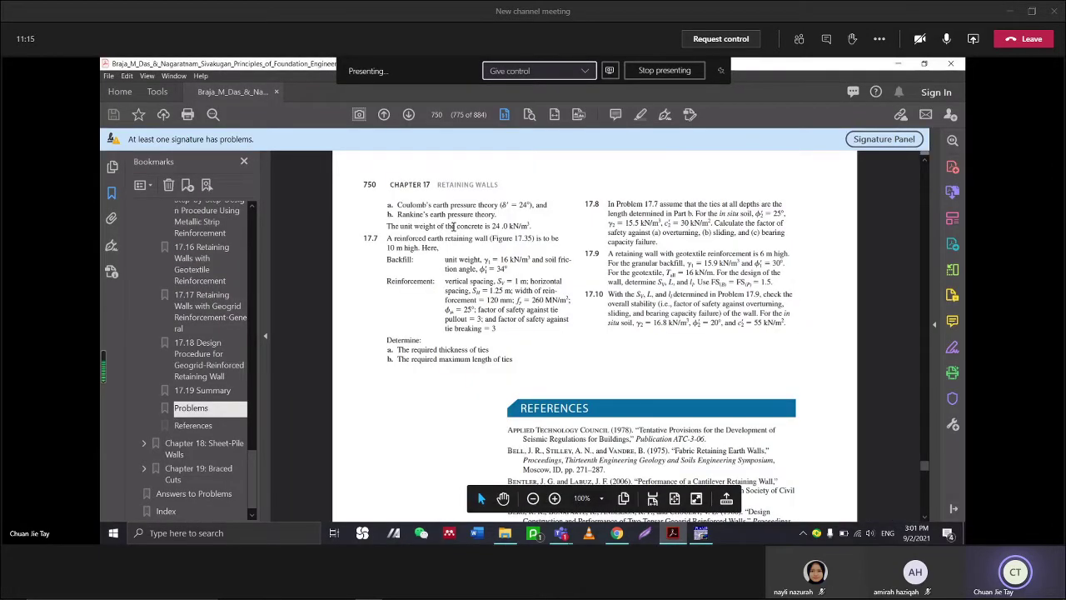
drag(394, 221, 583, 216)
click(483, 242)
scroll(483, 243, up, 5)
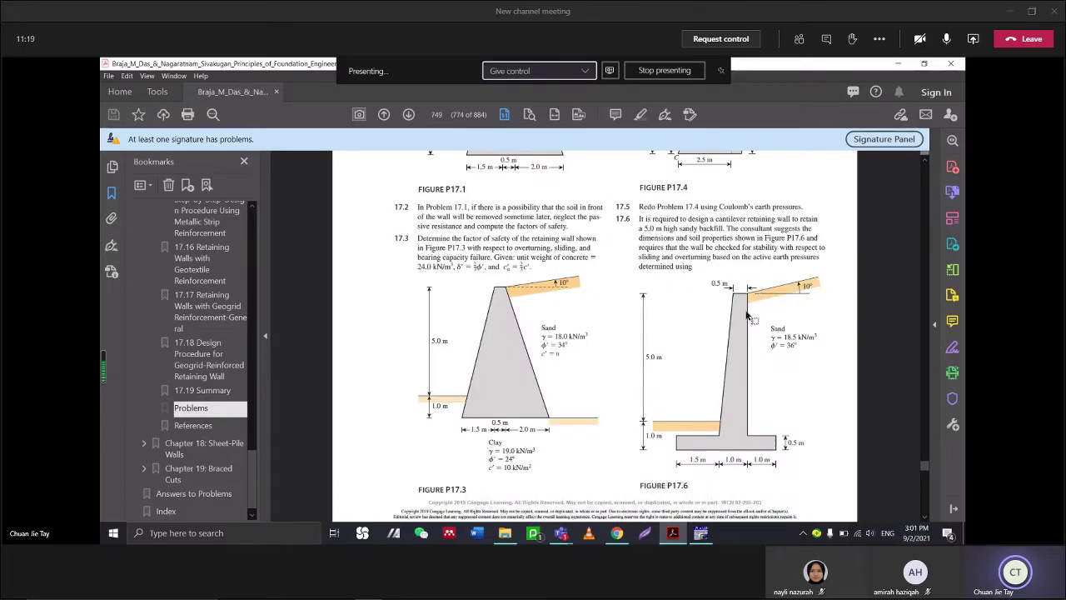
click(698, 538)
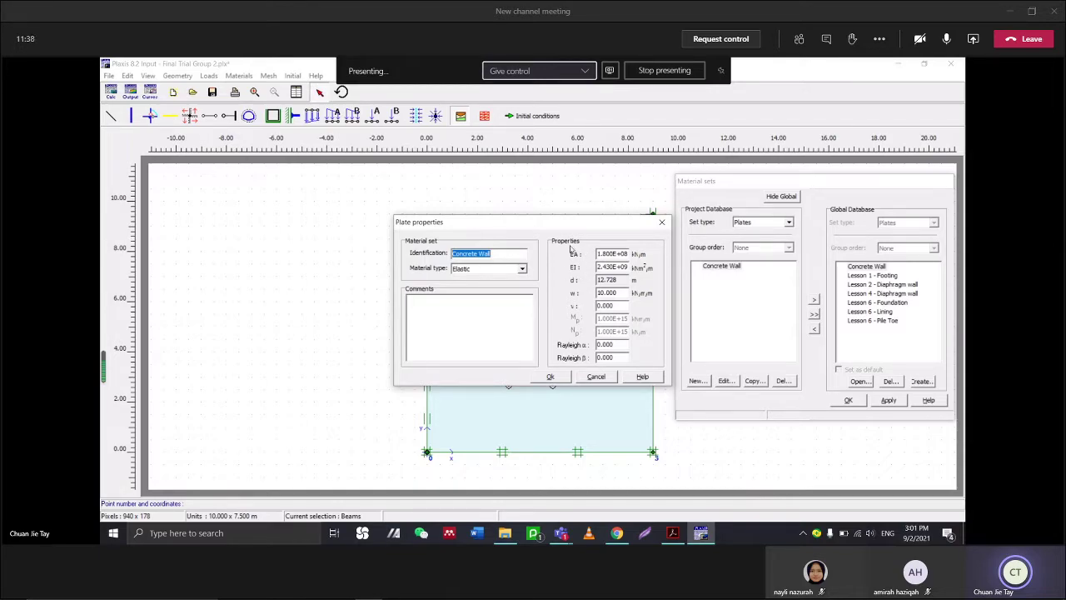
Read further through the PLAXIS reference manual in Chrome for guidance on the plate input
click(616, 533)
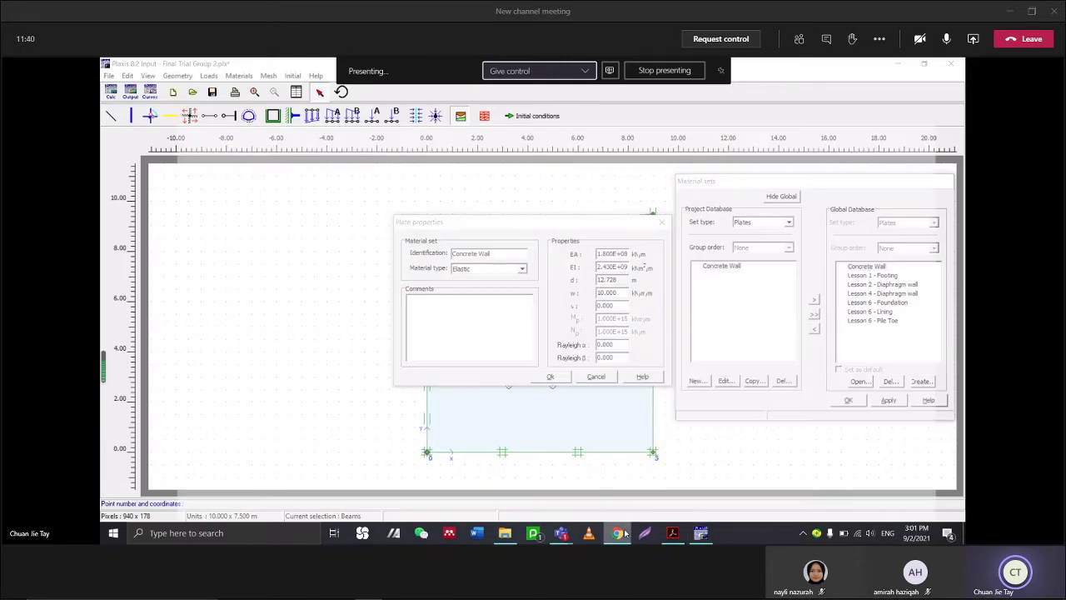
scroll(550, 416, down, 5)
scroll(577, 314, down, 3)
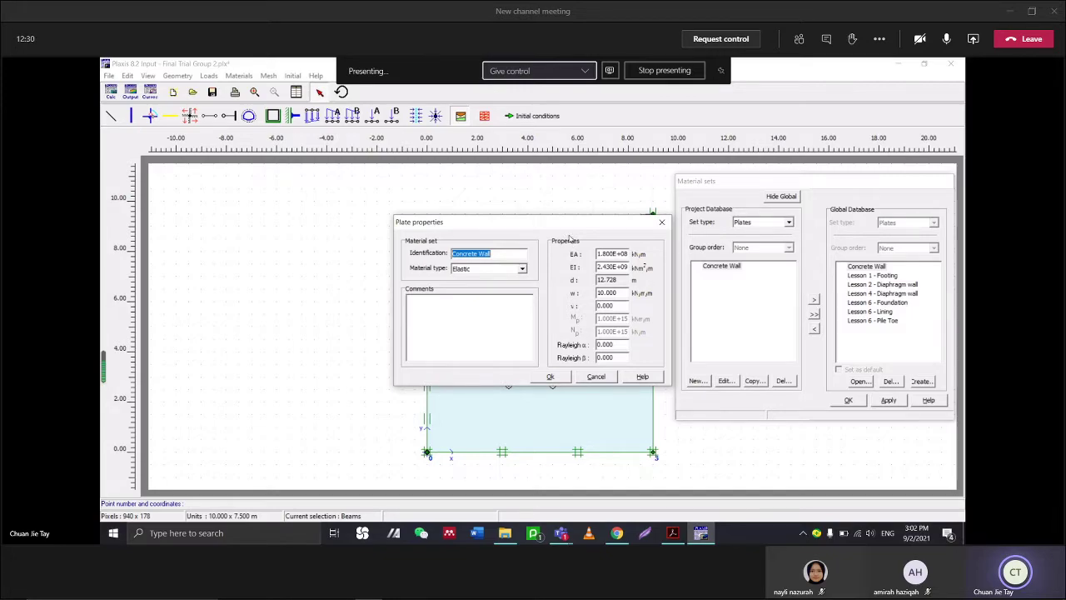
Move the plate properties aside and compare them with the wall in Figure P17.6 of the textbook PDF
drag(620, 223, 484, 211)
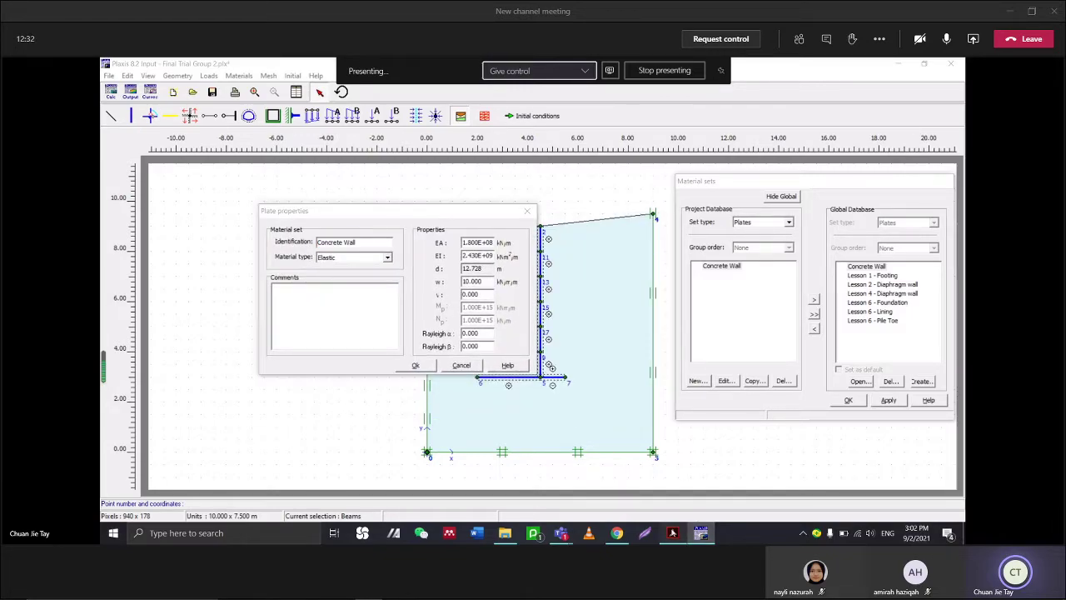
click(672, 533)
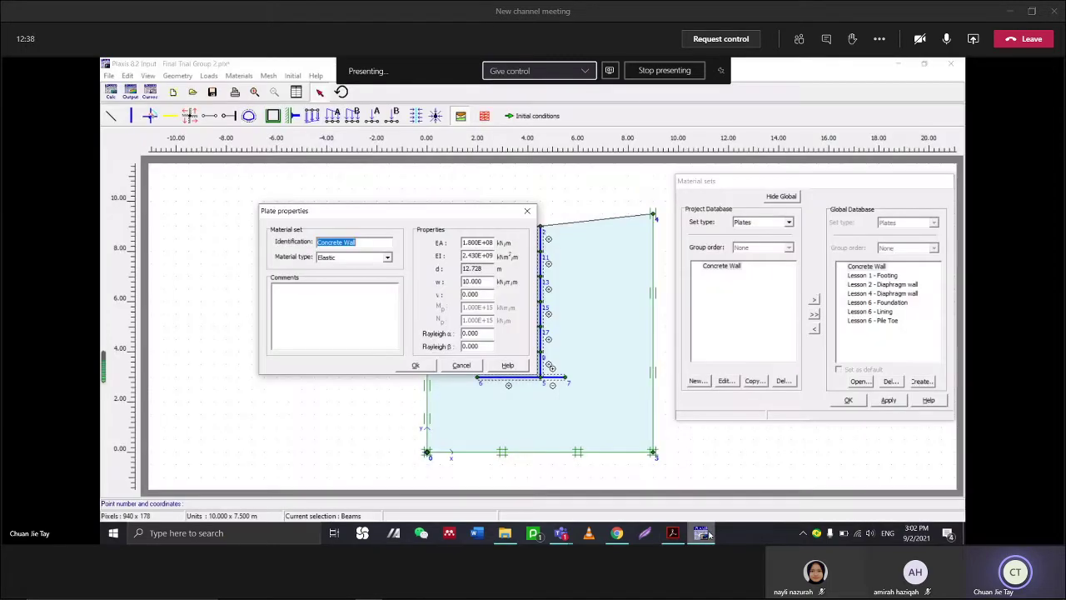
click(700, 533)
drag(467, 213, 377, 208)
click(672, 532)
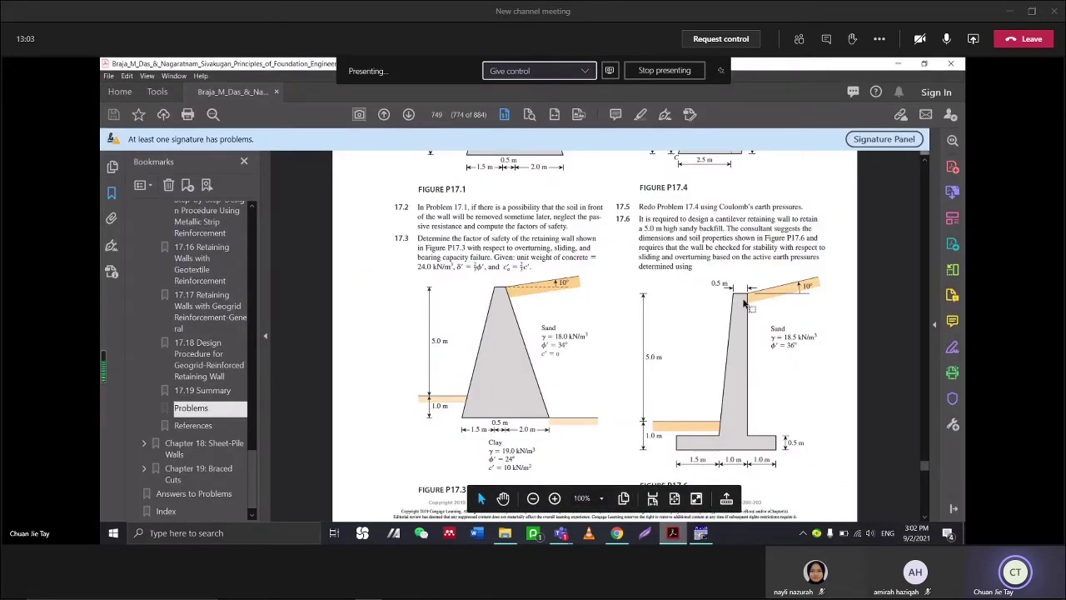
key(alt+Tab)
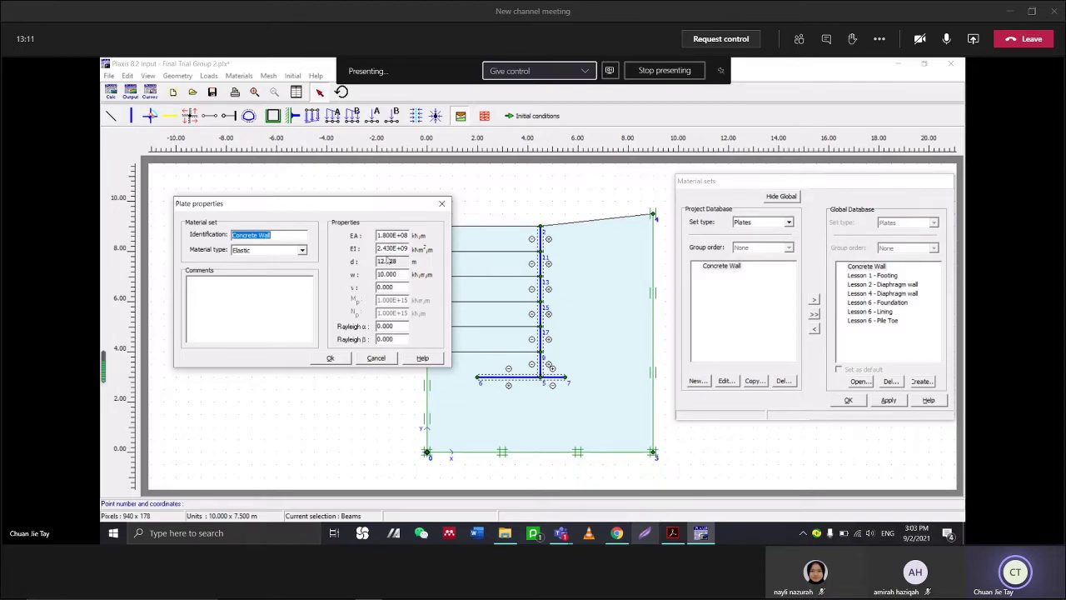
Skim the interface pages of the PLAXIS reference manual in Chrome and return to the plate properties
key(alt+Tab)
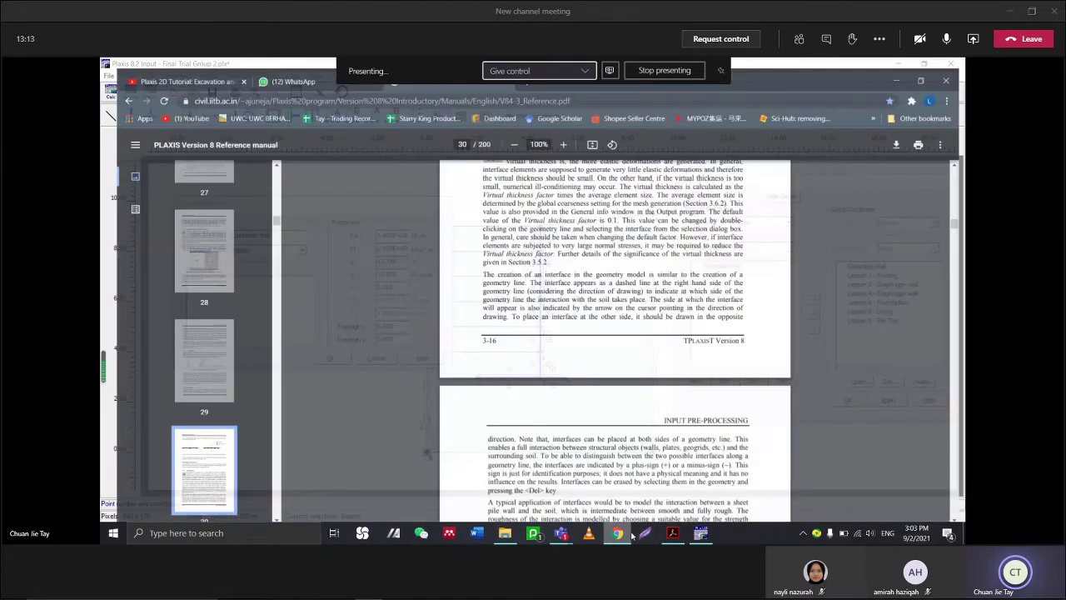
scroll(575, 402, down, 5)
scroll(546, 394, down, 4)
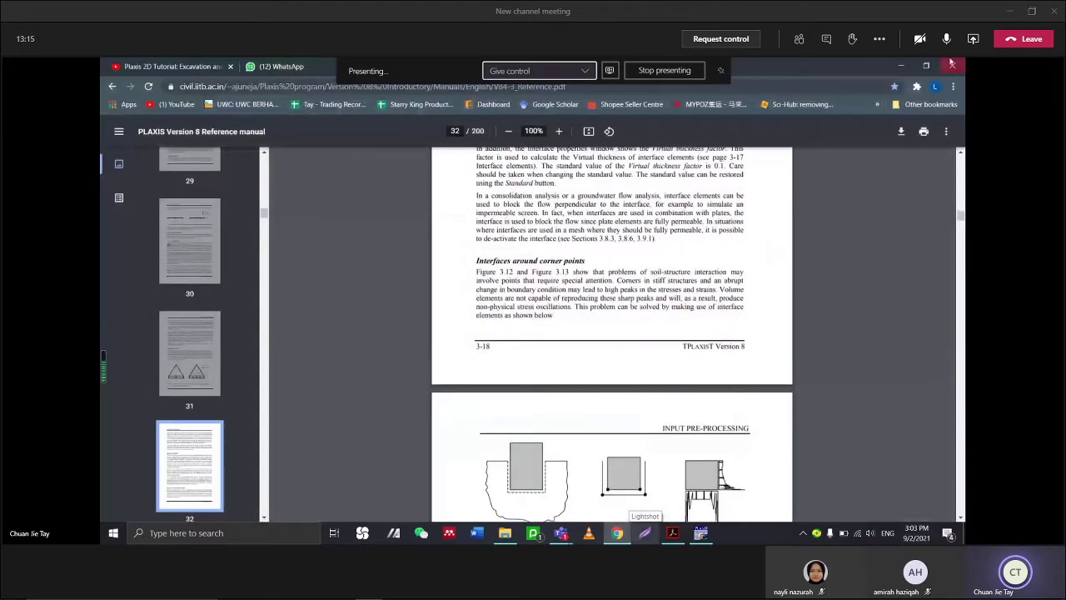
click(900, 64)
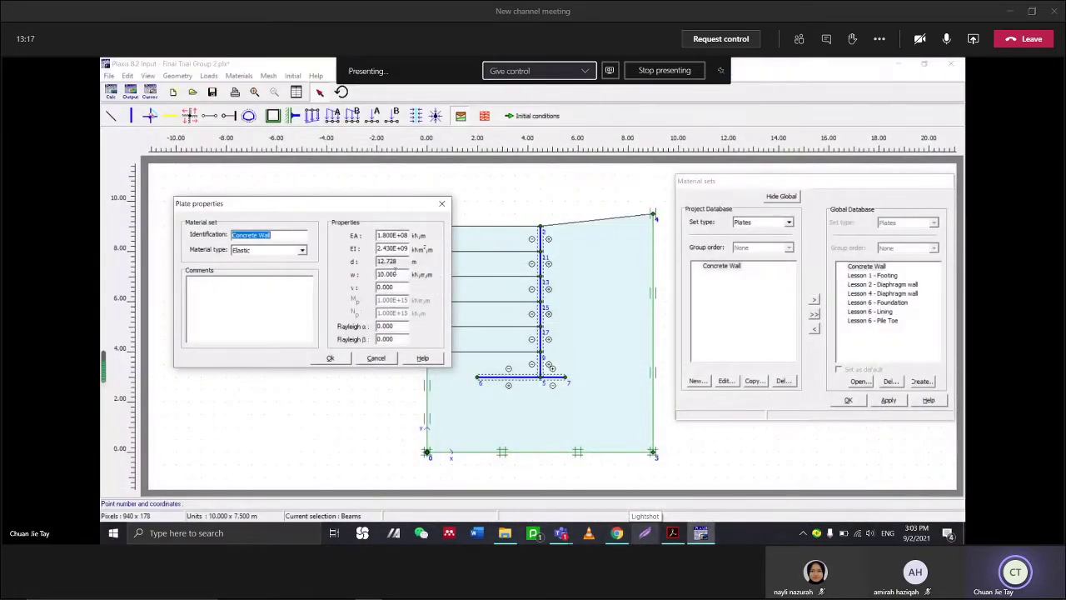
Confirm the Concrete Wall plate properties with w at 10.000, and apply and close the material sets
click(400, 273)
drag(397, 273, 384, 274)
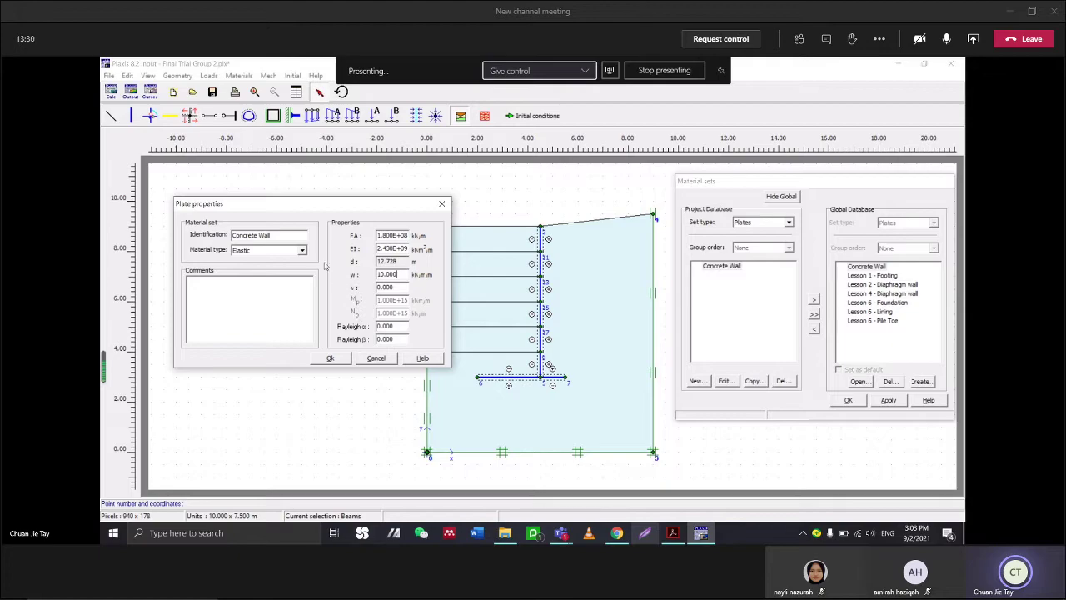
click(333, 358)
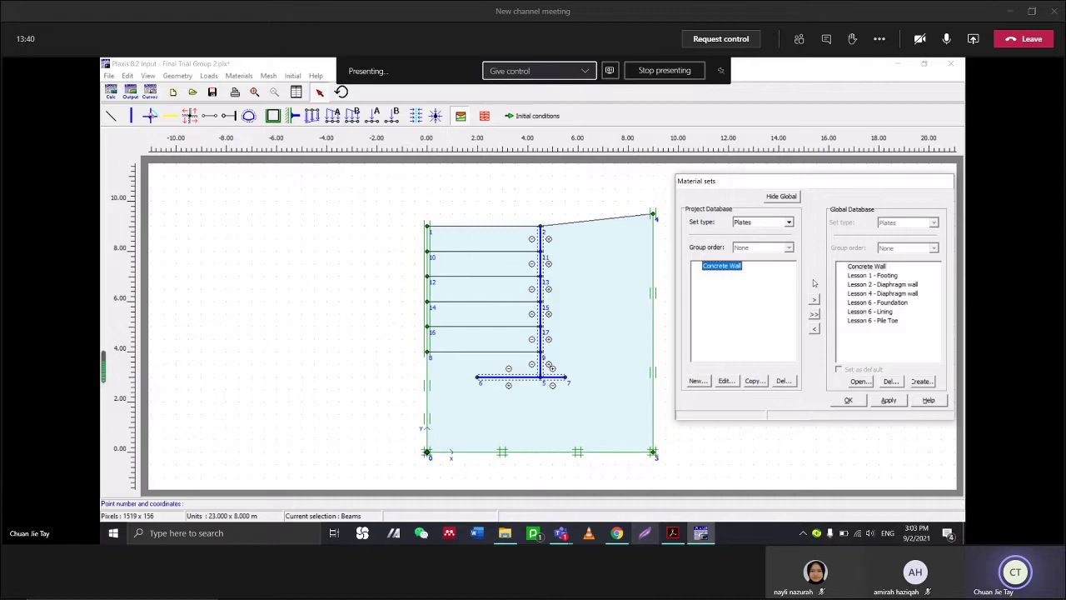
click(889, 401)
click(842, 403)
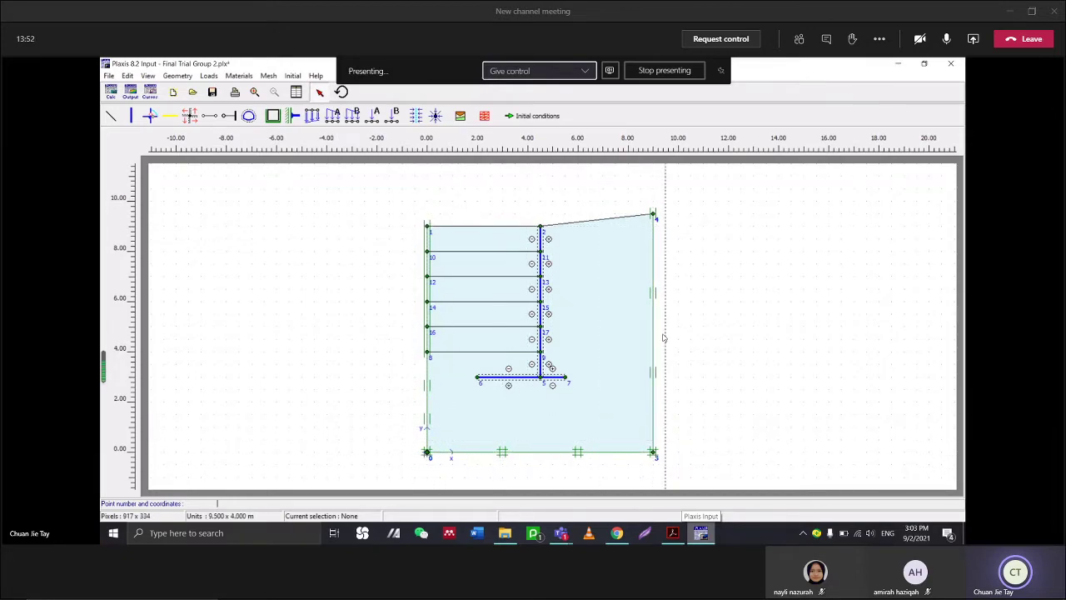
click(560, 534)
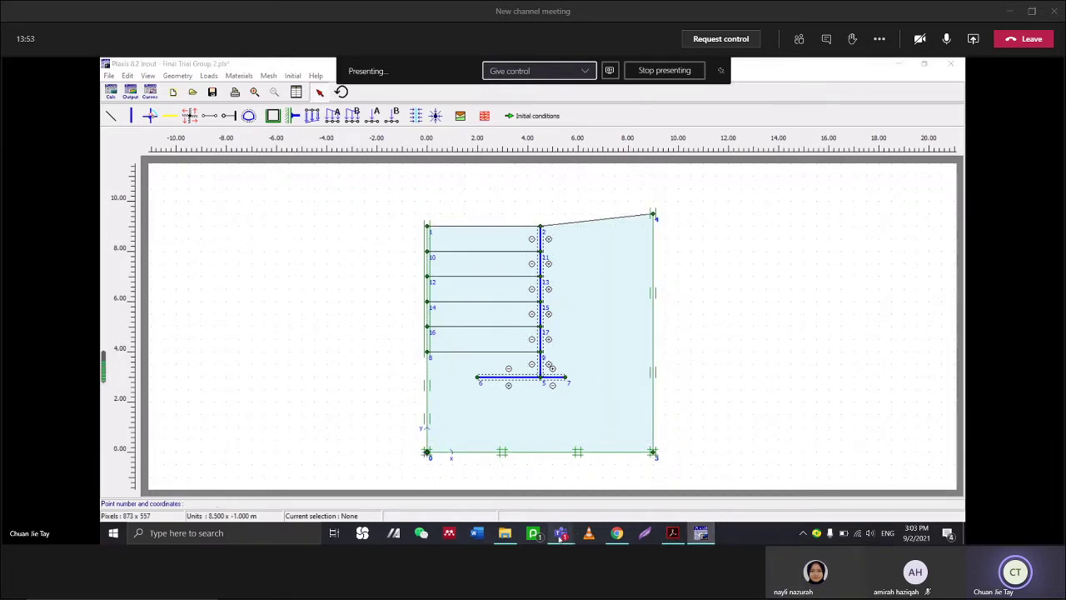
click(769, 343)
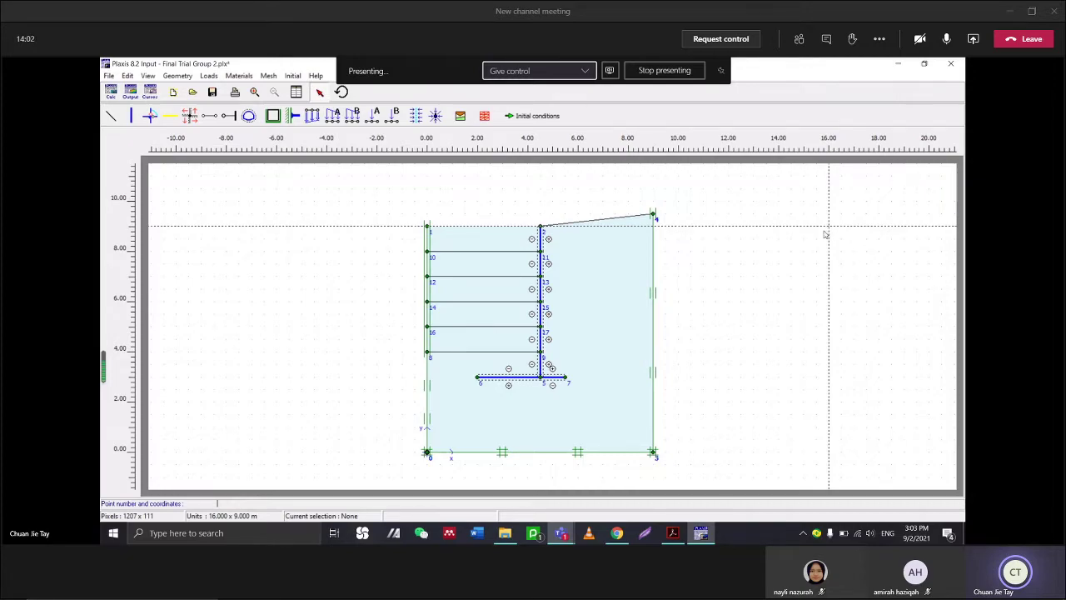
Look through the saved images in the desktop folder Project Plaxis and its Pic subfolder, and close the file browser
mouse_move(597, 537)
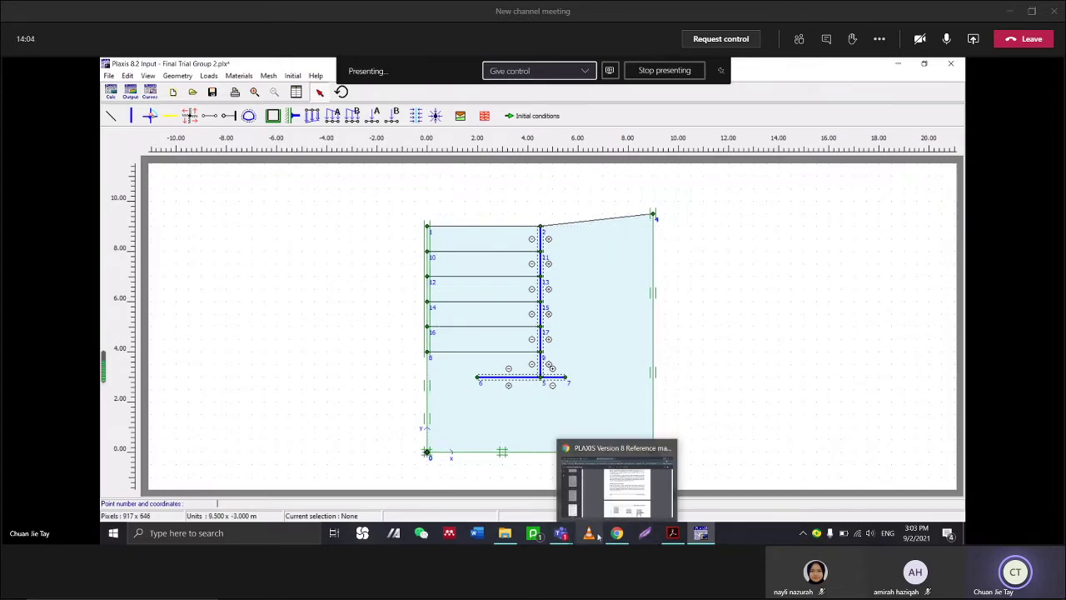
click(504, 533)
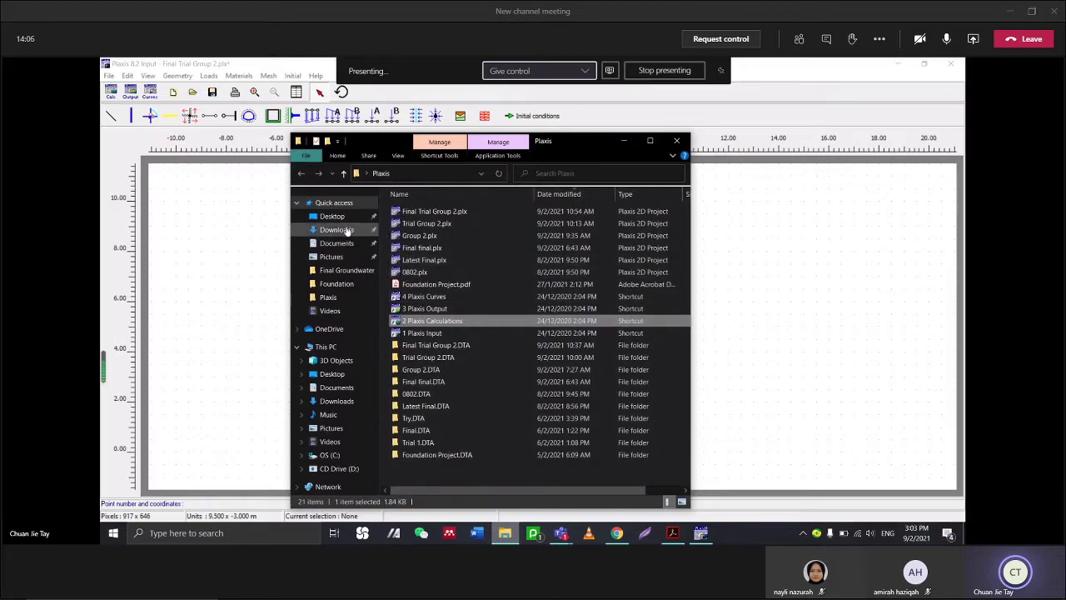
click(327, 216)
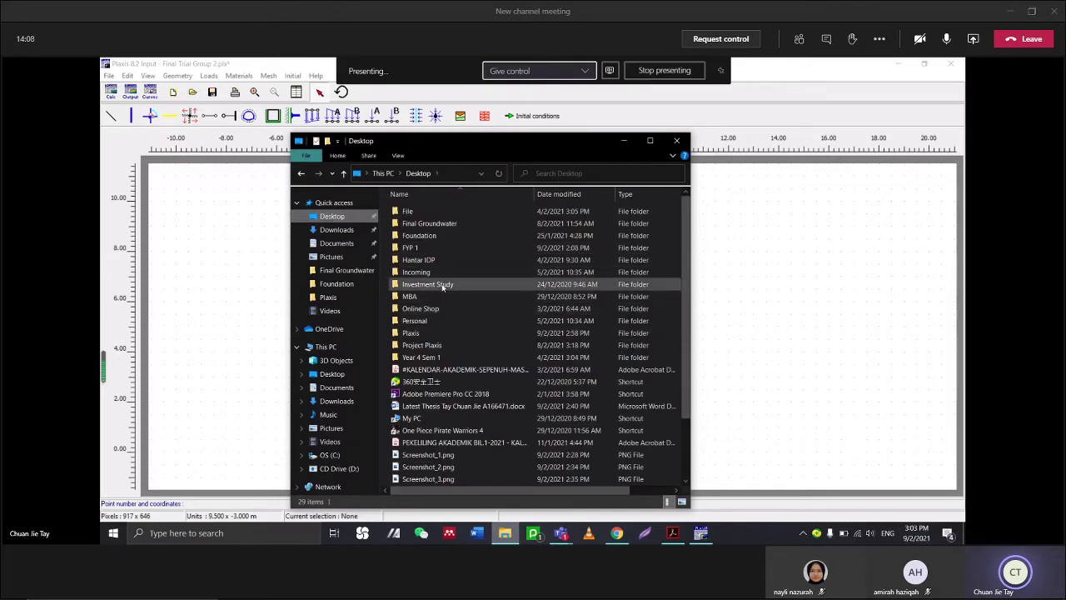
double_click(442, 348)
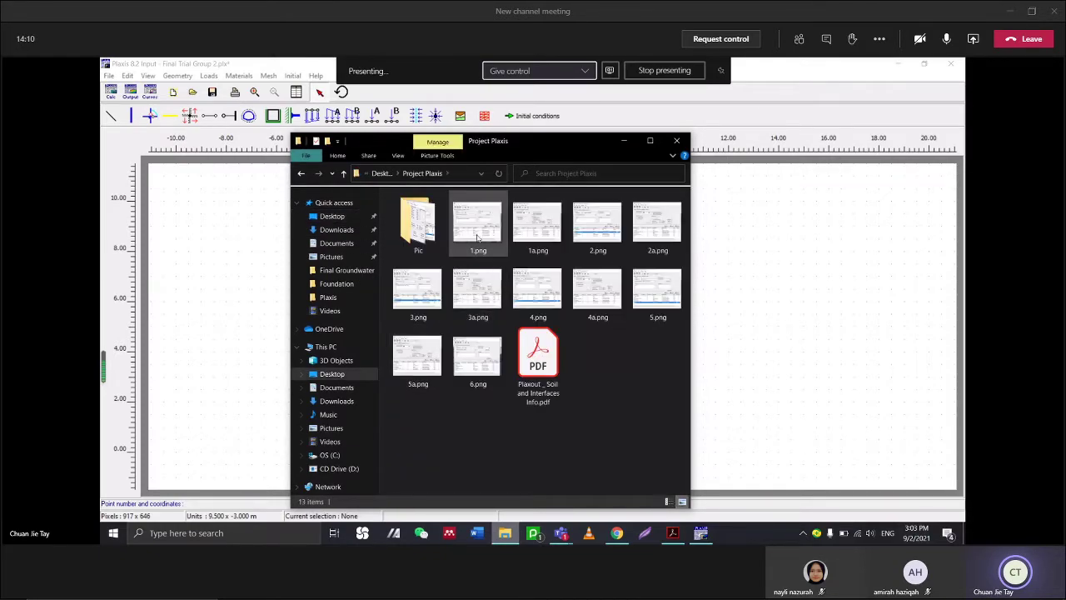
click(480, 234)
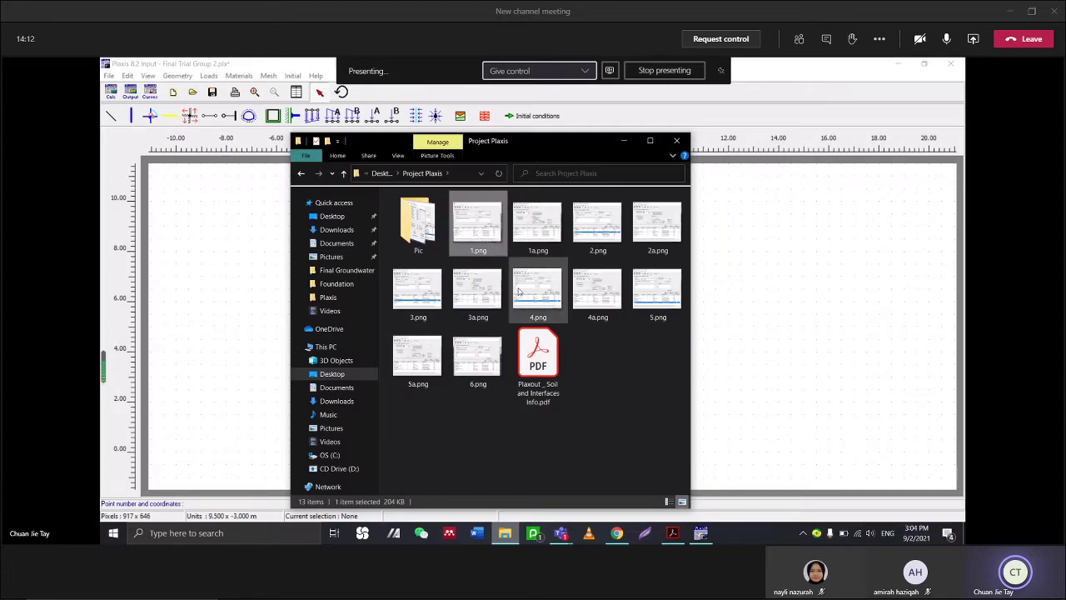
double_click(418, 220)
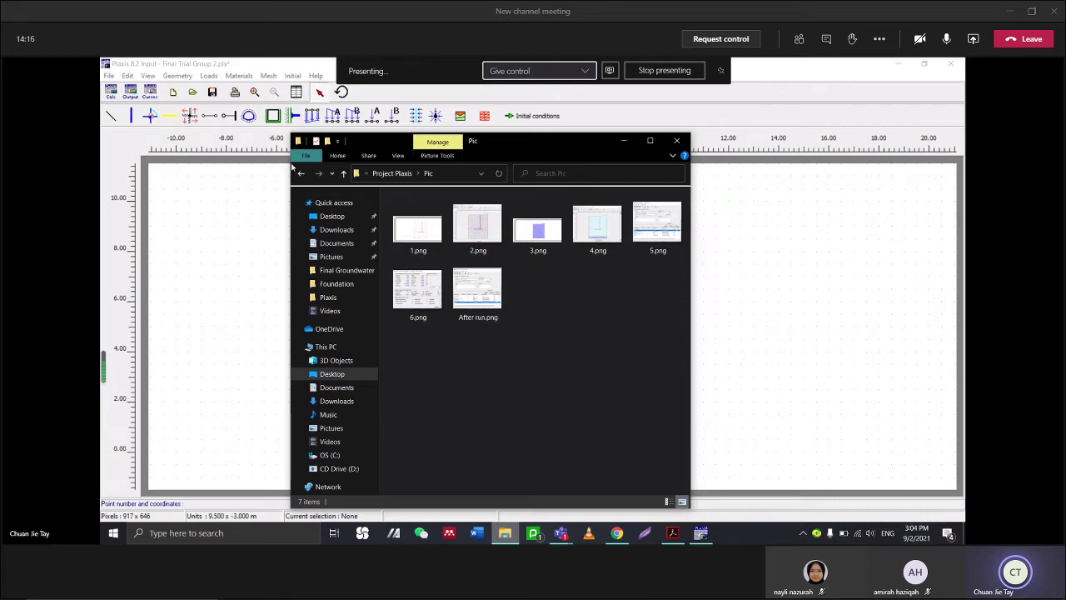
click(301, 173)
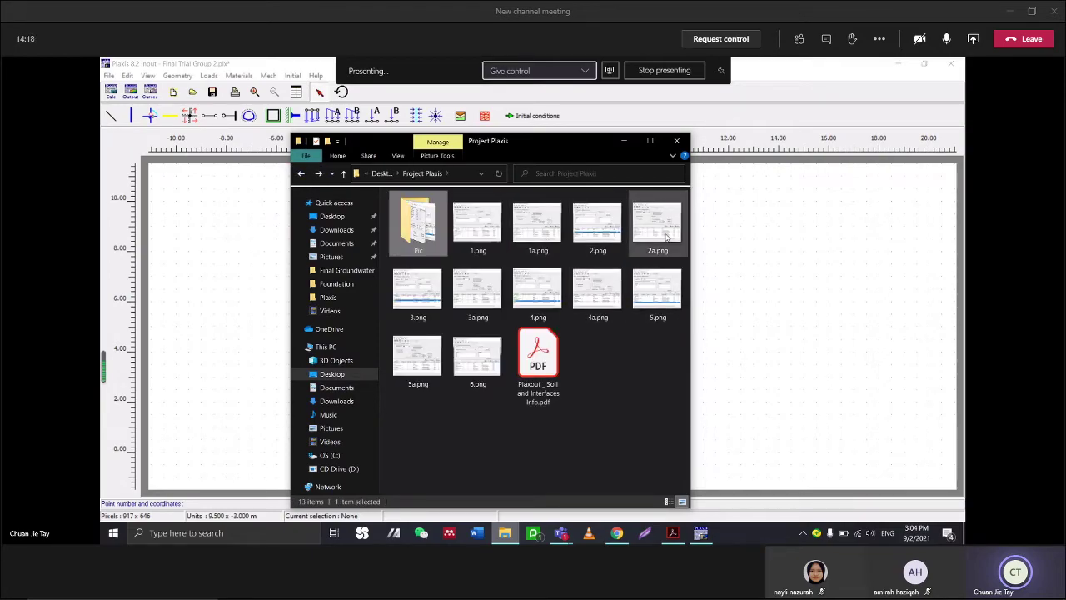
click(676, 141)
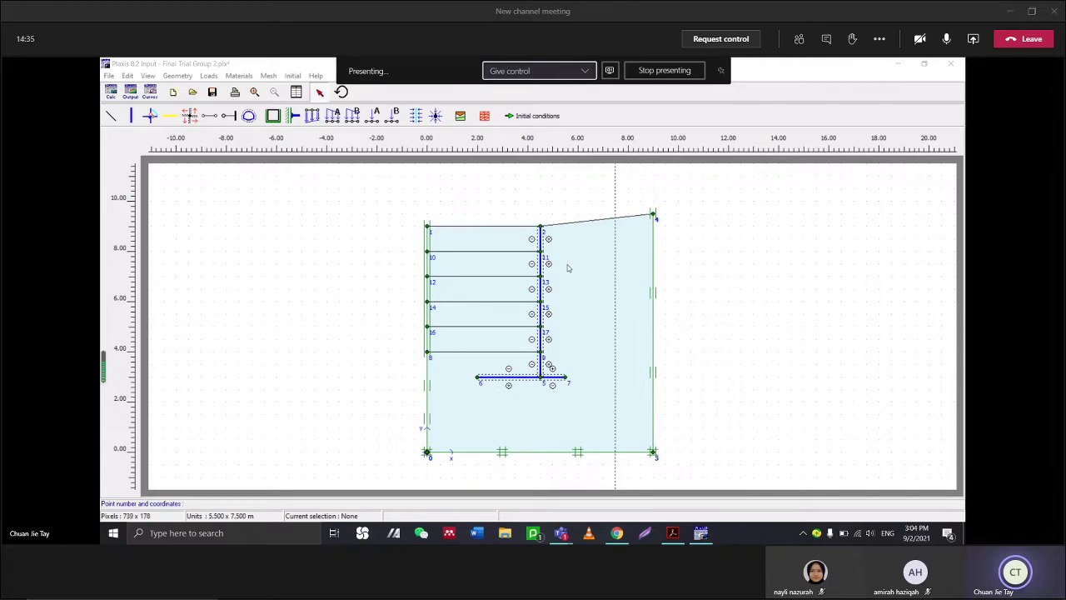
Generate the finite element mesh for the retaining wall model and show the meeting's participants list
click(481, 118)
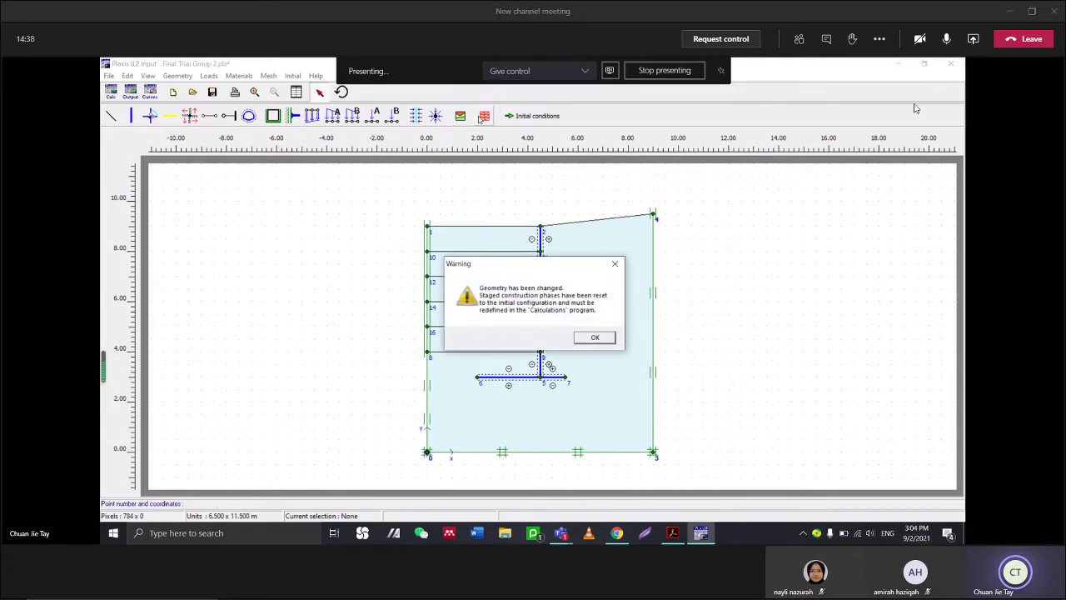
click(825, 38)
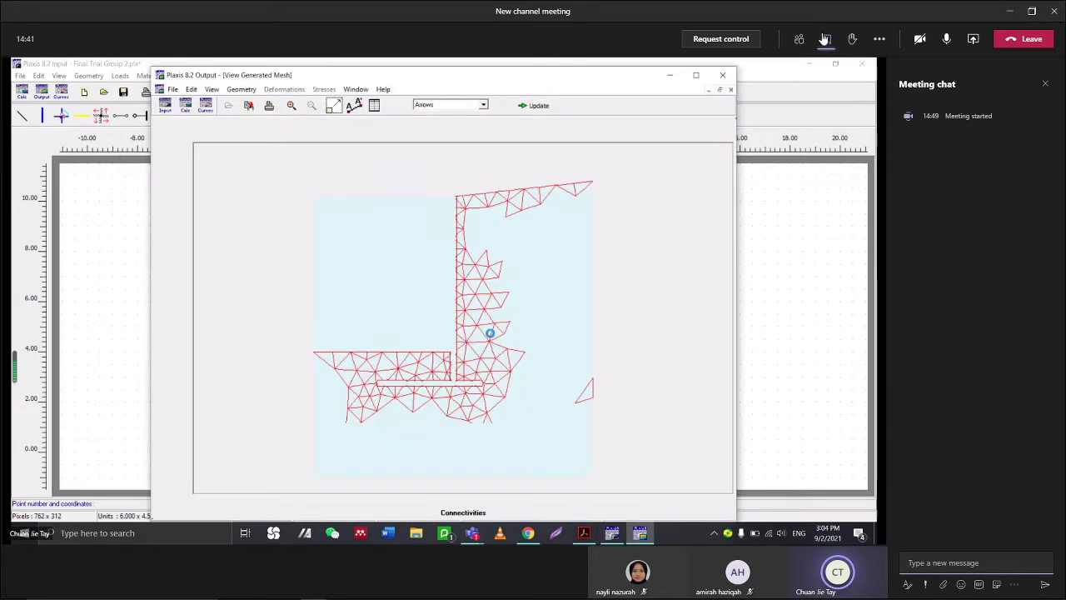
click(799, 40)
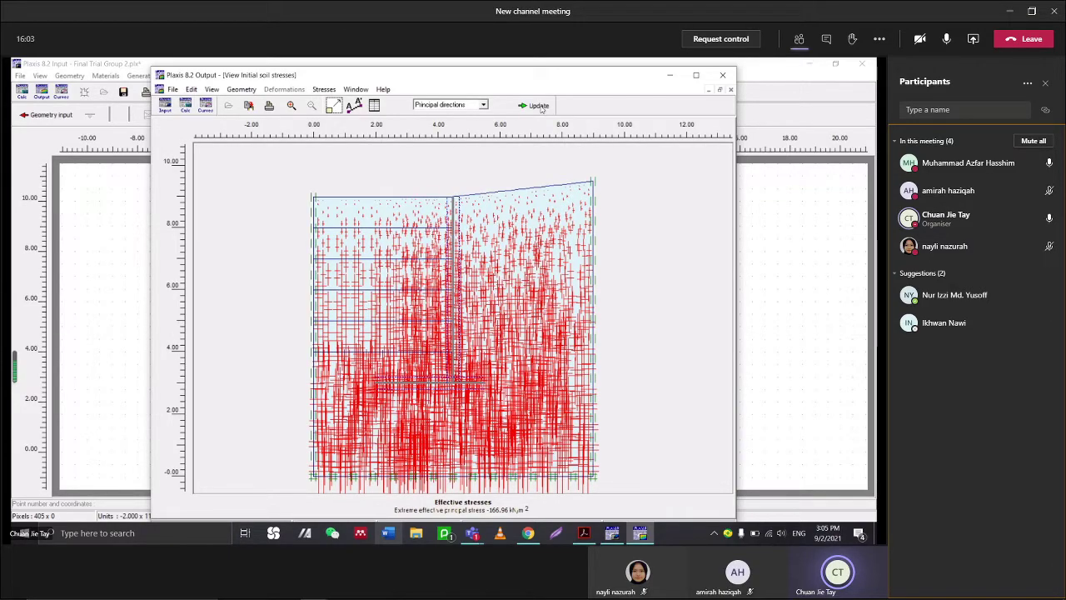
Close the initial soil stresses output and proceed to the calculations without saving the changes to Final Trial Group 2.plx
key(alt+F4)
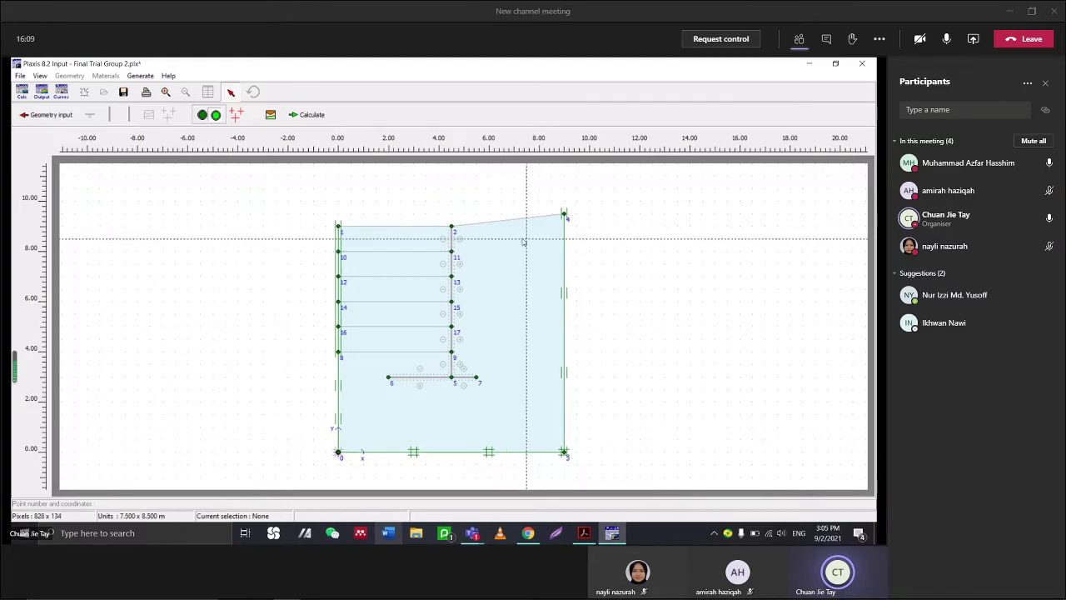
click(322, 116)
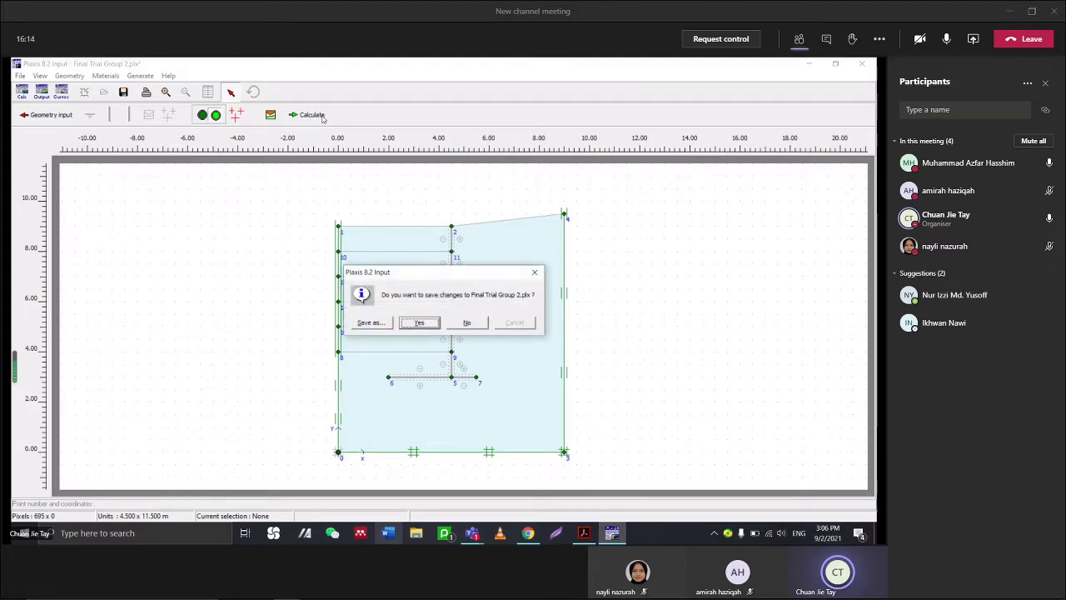
click(468, 323)
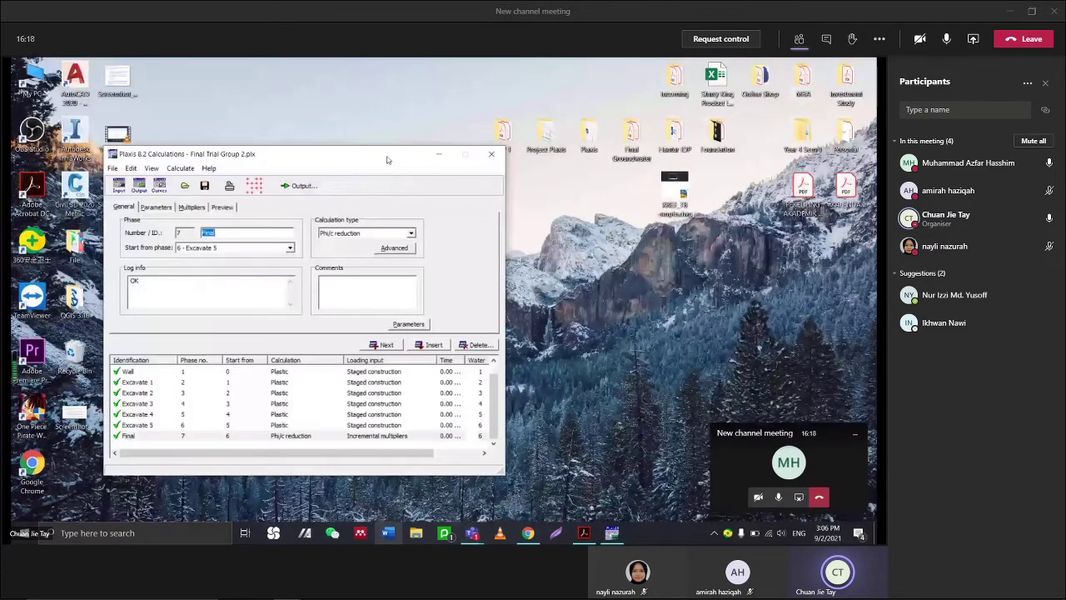
drag(387, 160, 494, 123)
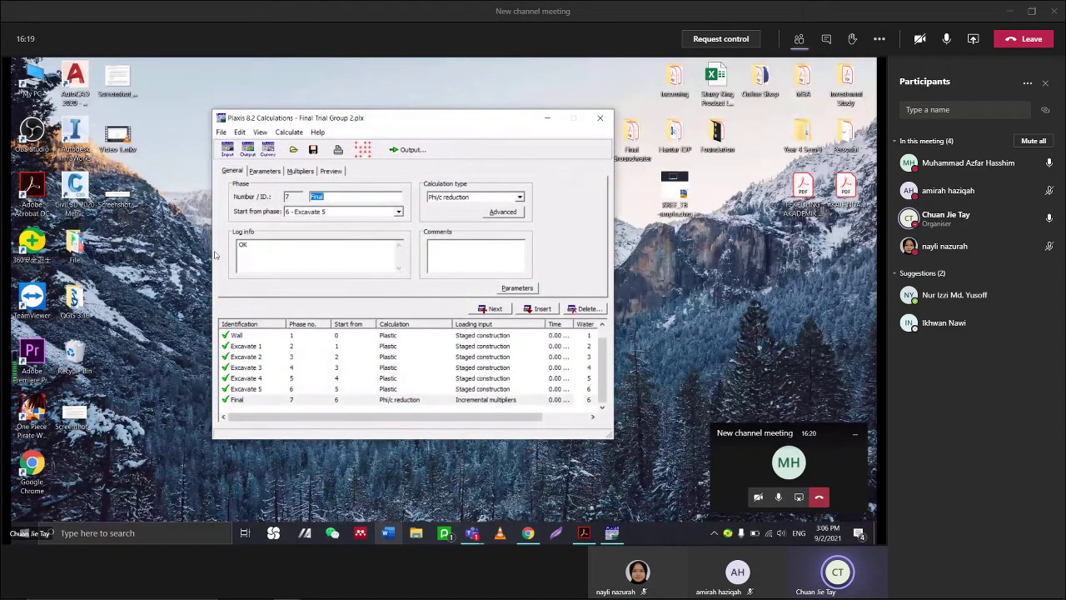
Review the calculation phases from the Initial phase through Wall and the Excavate stages to Final, including their type and step columns
scroll(373, 376, up, 1)
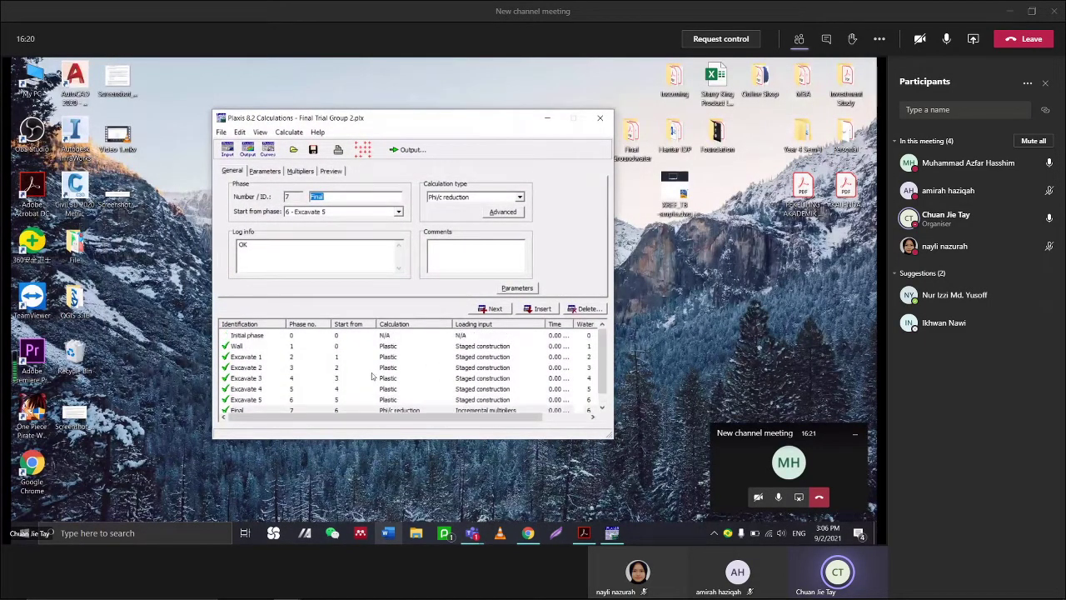
click(258, 337)
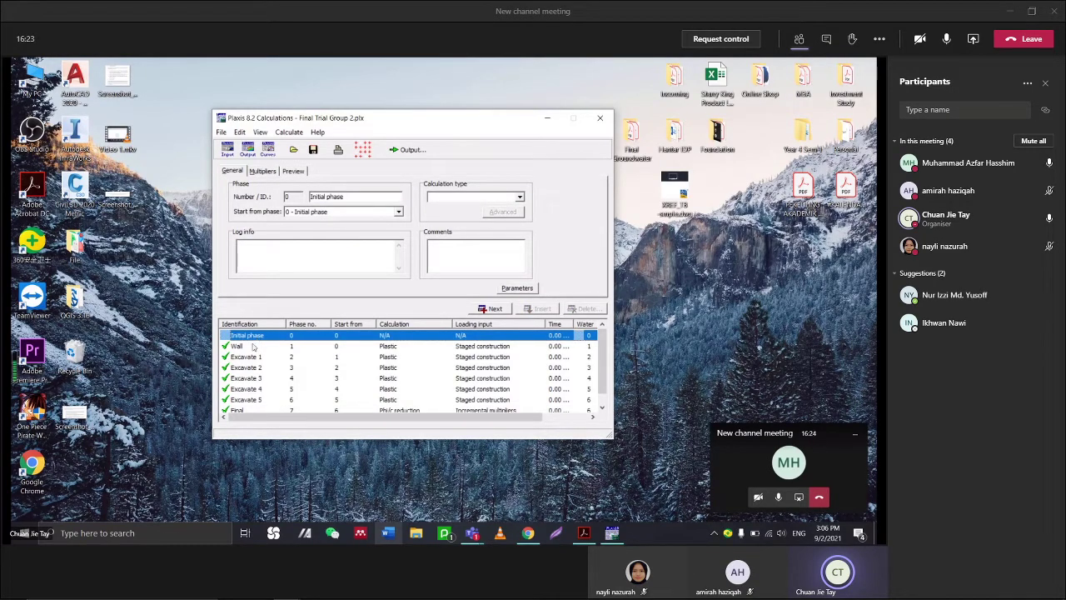
click(252, 346)
click(259, 410)
click(250, 338)
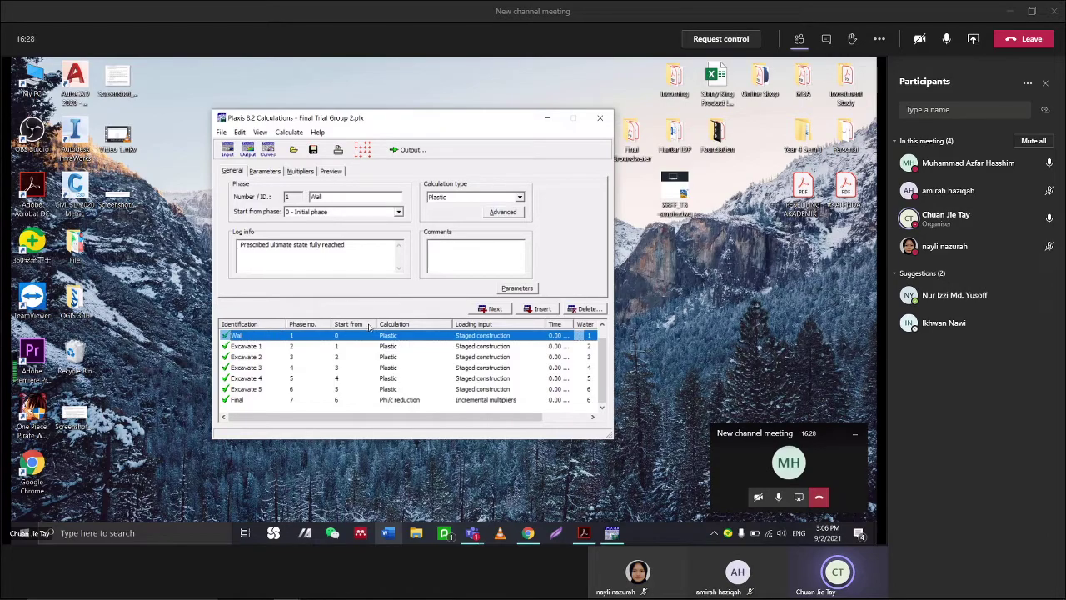
drag(286, 358, 856, 528)
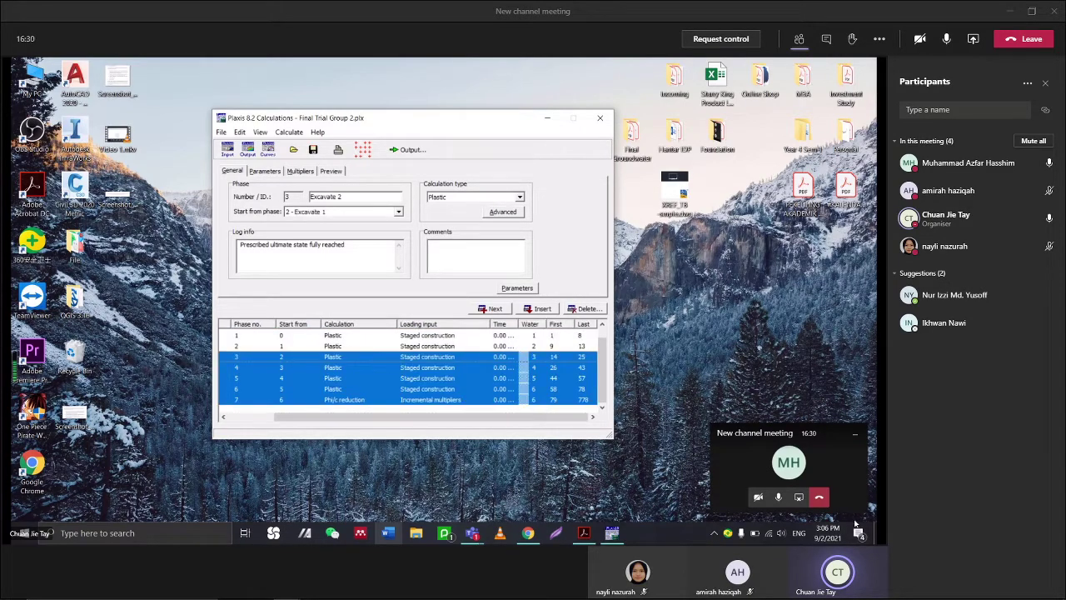
click(453, 338)
drag(444, 416, 398, 416)
scroll(285, 359, up, 1)
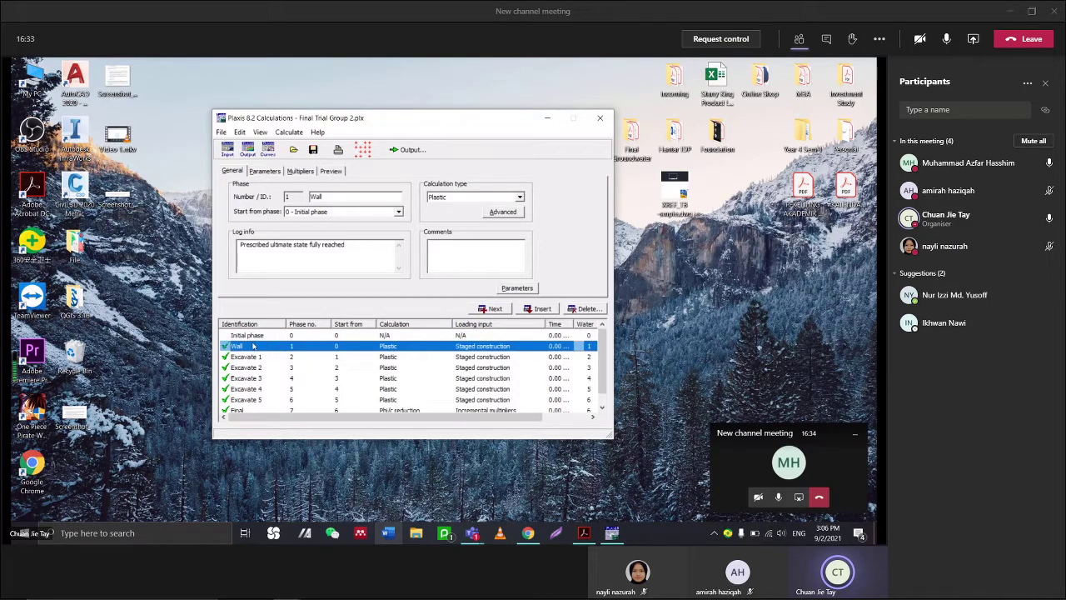
Show the calculation parameters of the Wall phase and open its staged construction definition
click(252, 336)
click(250, 347)
click(505, 288)
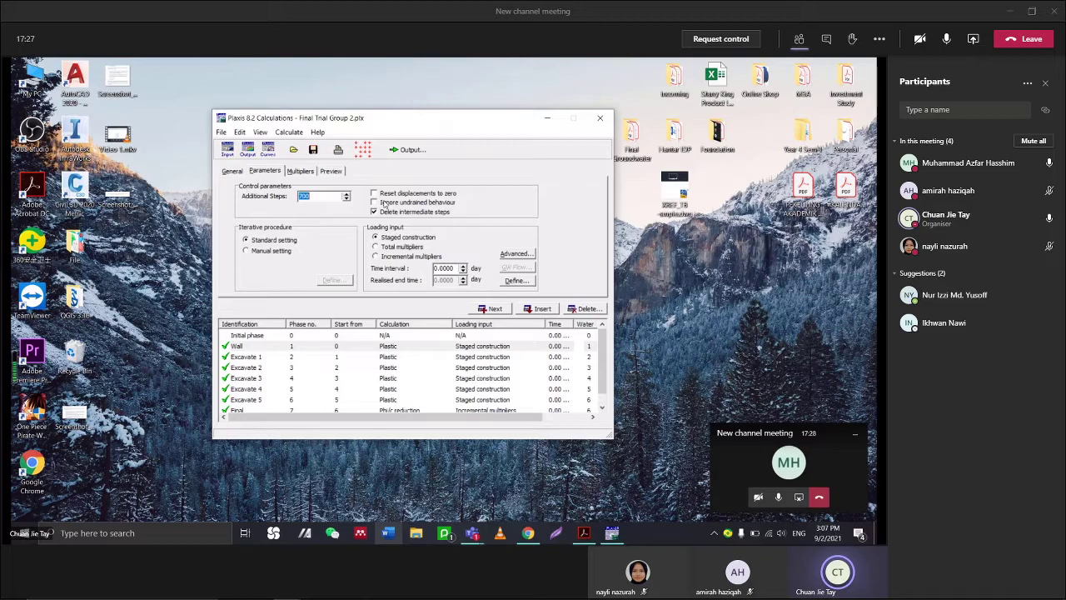
click(528, 282)
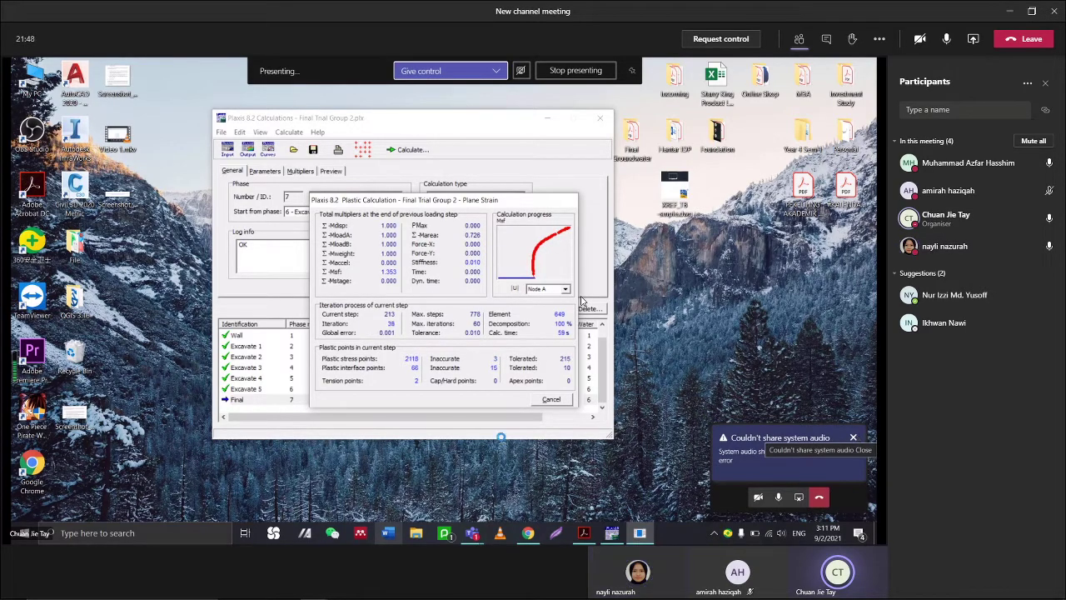
Switch to the textbook PDF, dismiss the audio-sharing notice, and read Problem 17.6 with its continuation on page 750
click(528, 533)
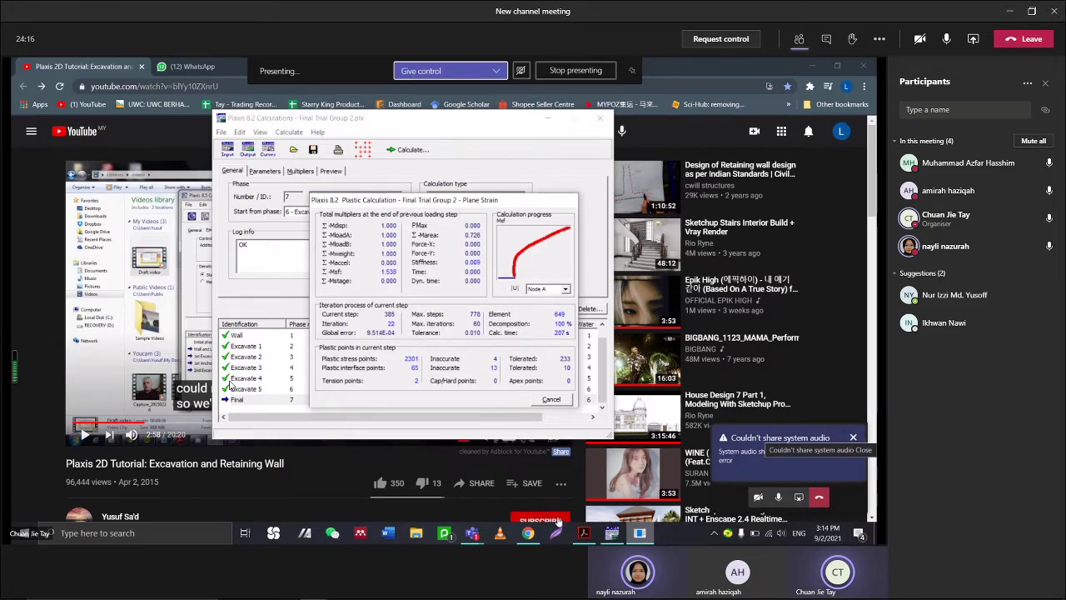
click(583, 533)
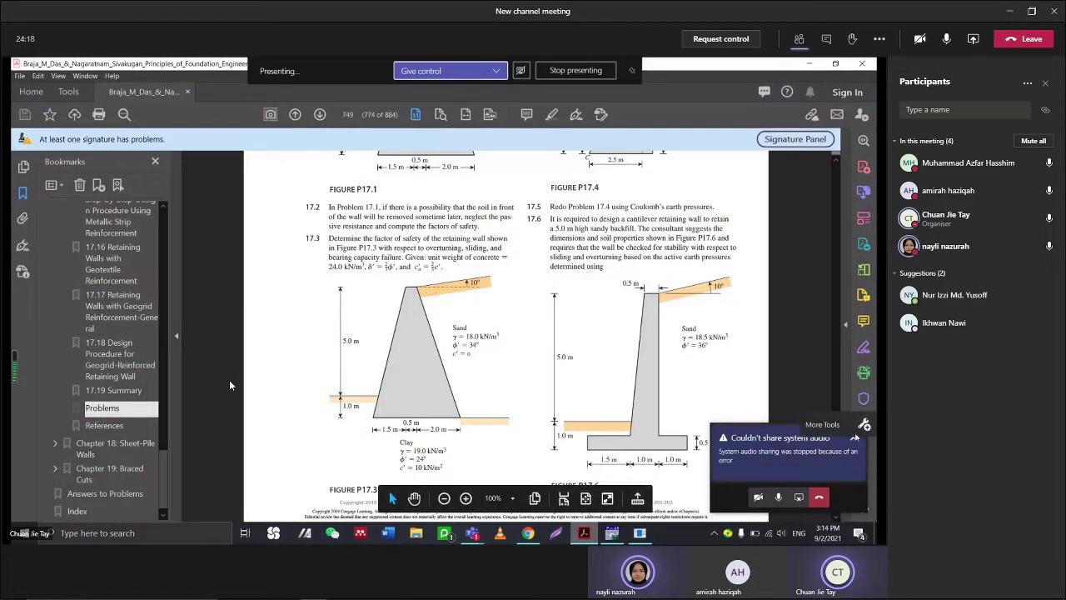
click(853, 438)
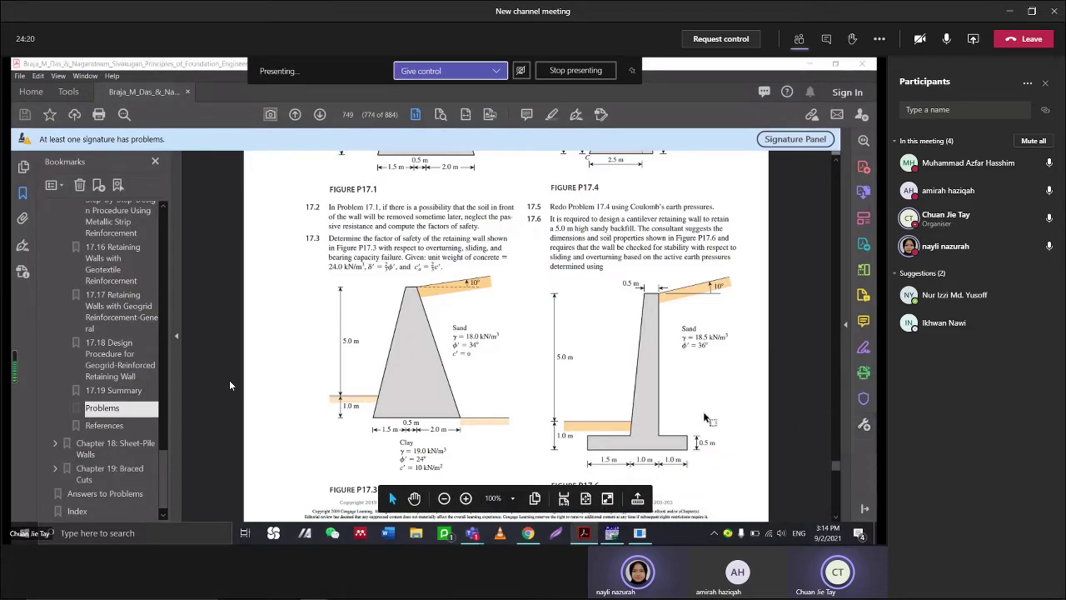
click(677, 290)
scroll(679, 295, down, 5)
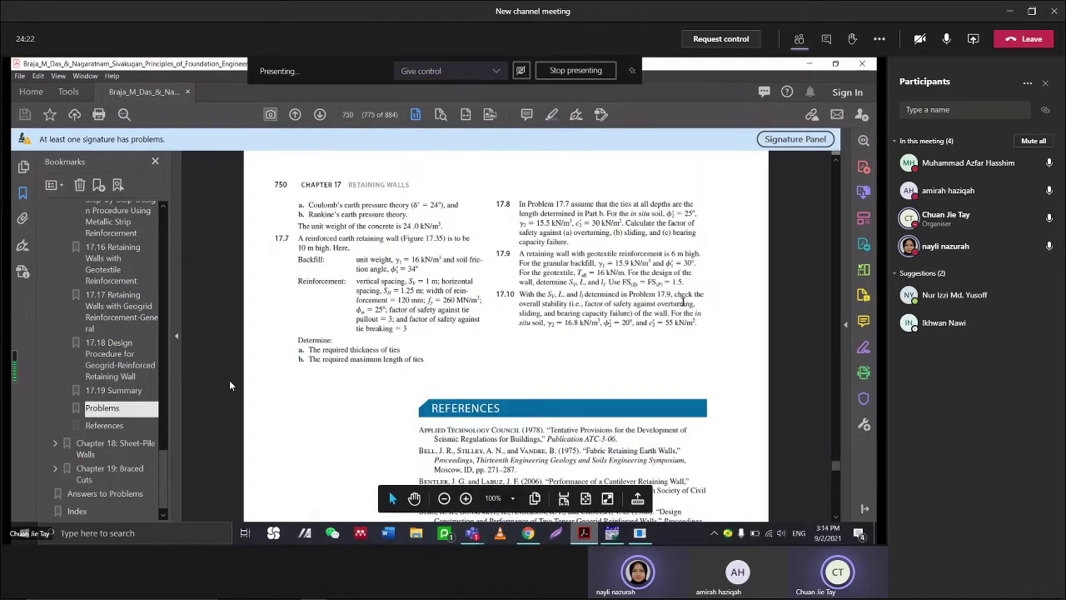
scroll(497, 279, up, 3)
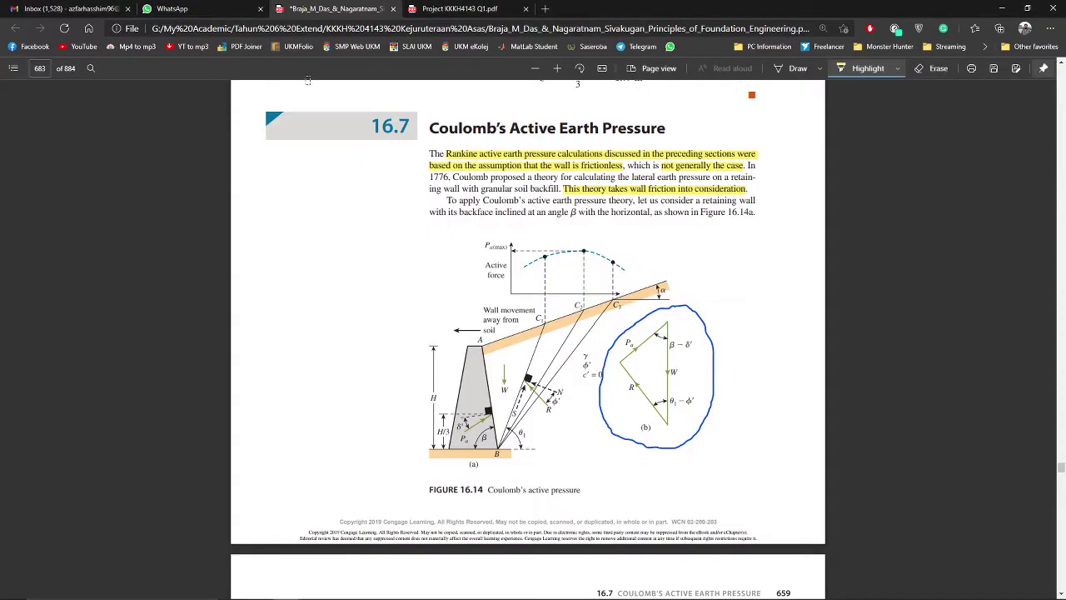
drag(467, 8, 600, 14)
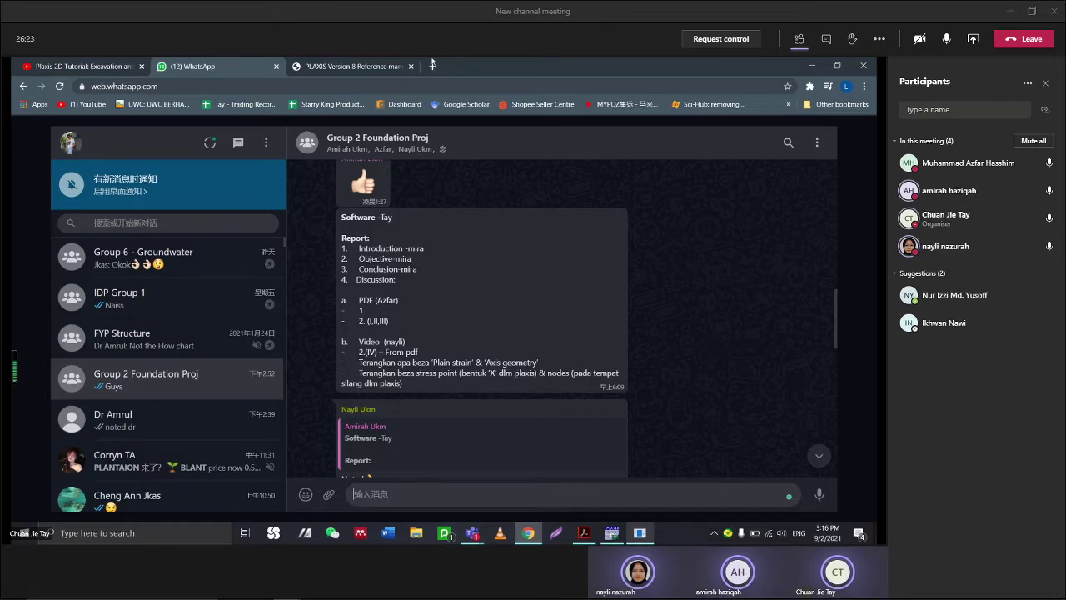
Find the project brief Project KH 4143 2020-2021.pdf in the WhatsApp group chat, download it and open it
scroll(566, 441, down, 5)
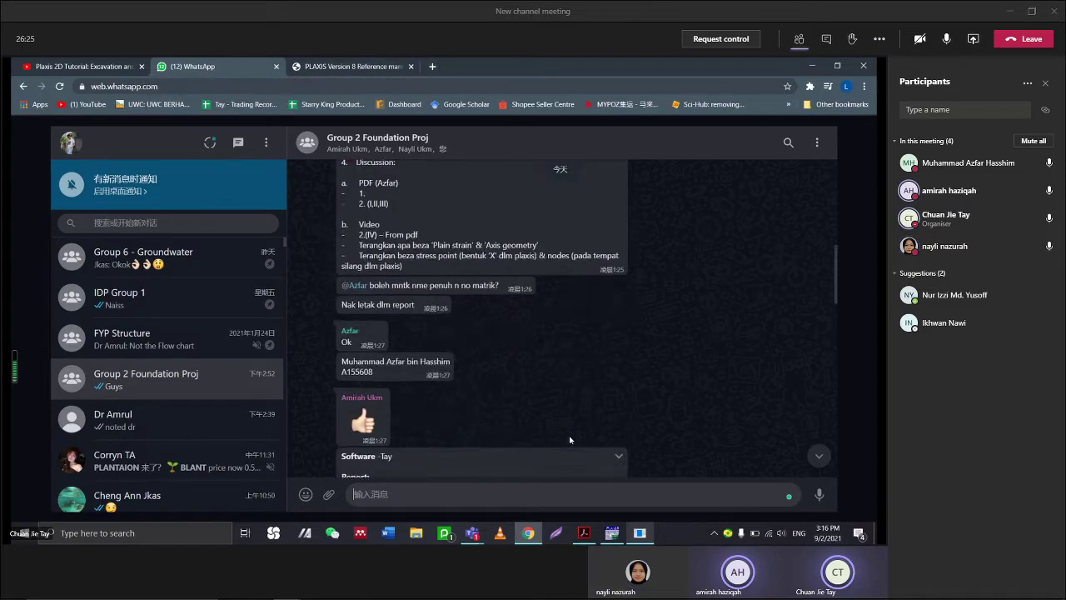
scroll(561, 426, down, 3)
scroll(561, 426, up, 10)
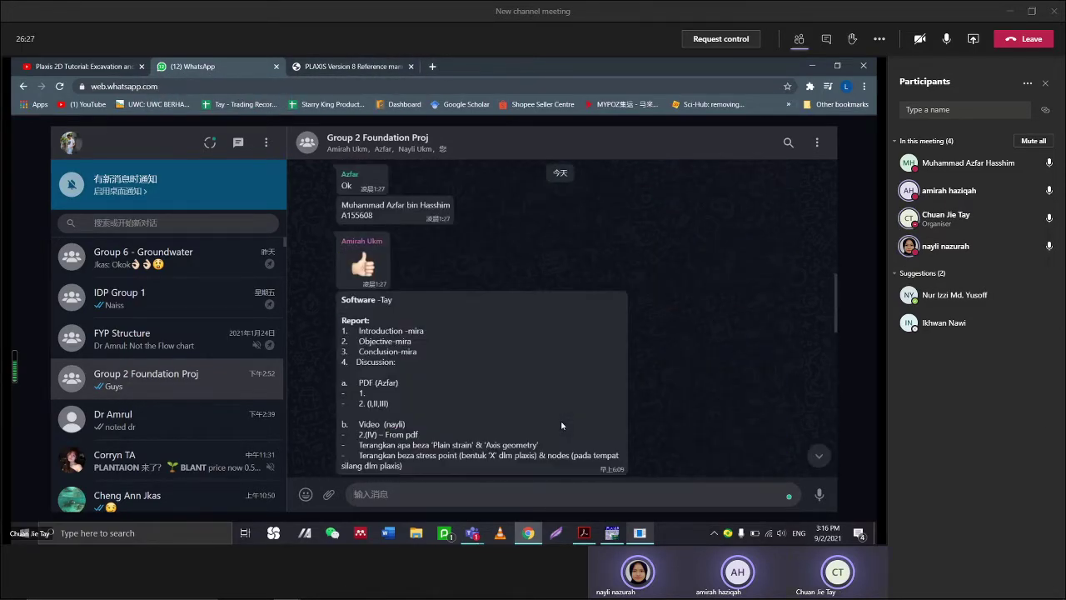
scroll(559, 419, down, 3)
scroll(559, 419, up, 6)
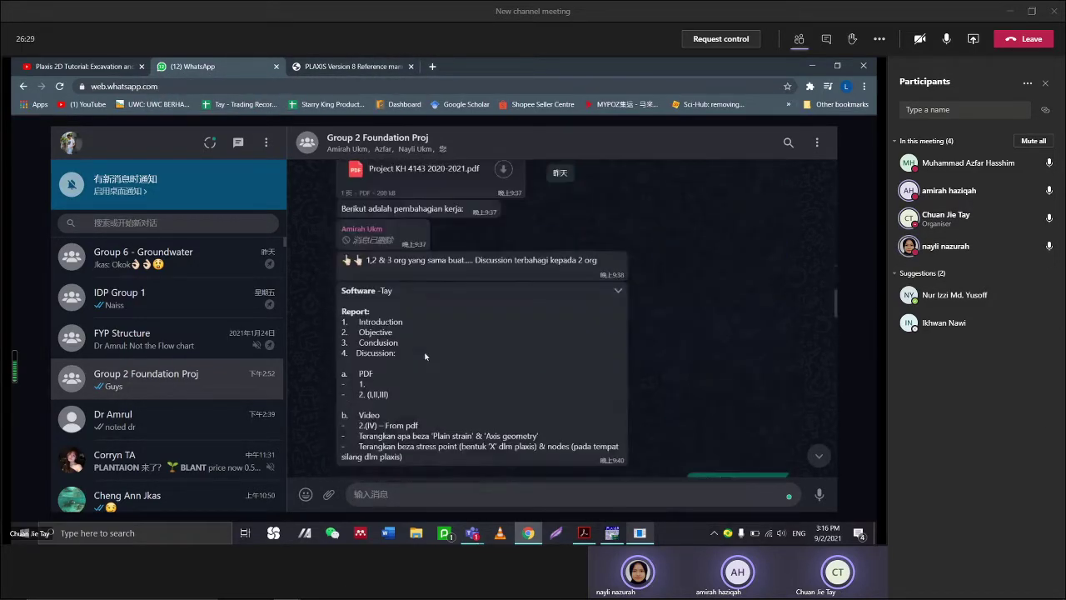
click(393, 225)
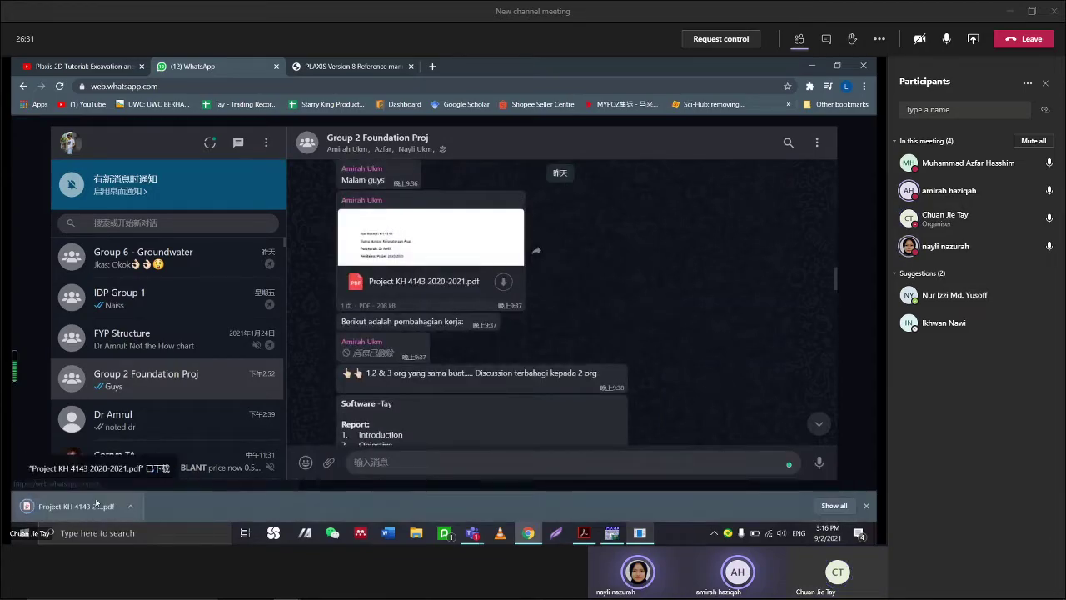
click(75, 506)
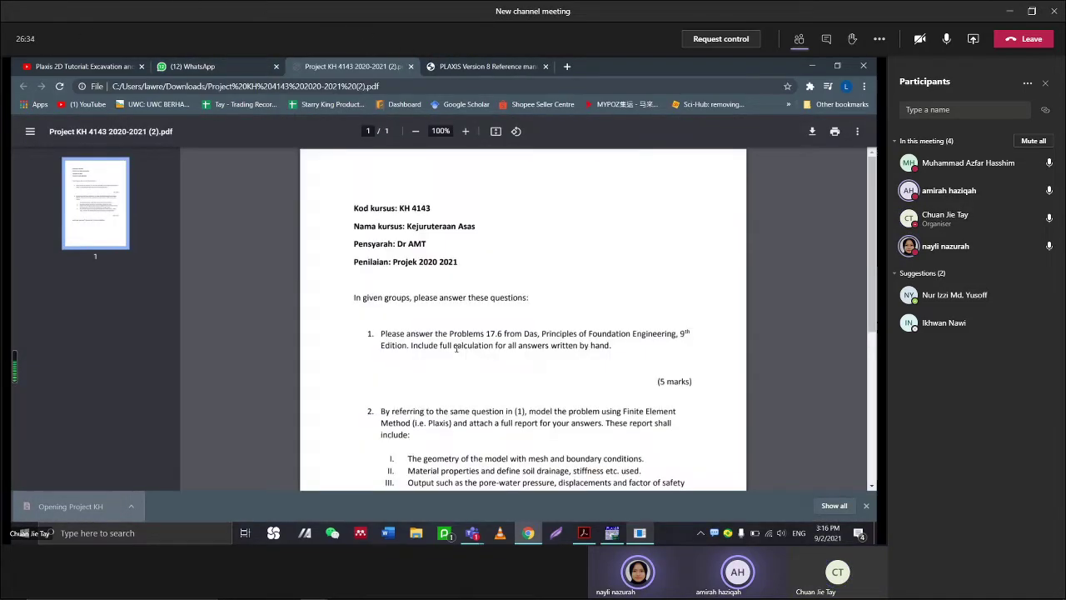
Read the report requirements under question 2 of the project brief and switch back to Plaxis Calculations
scroll(456, 348, down, 5)
scroll(456, 348, up, 1)
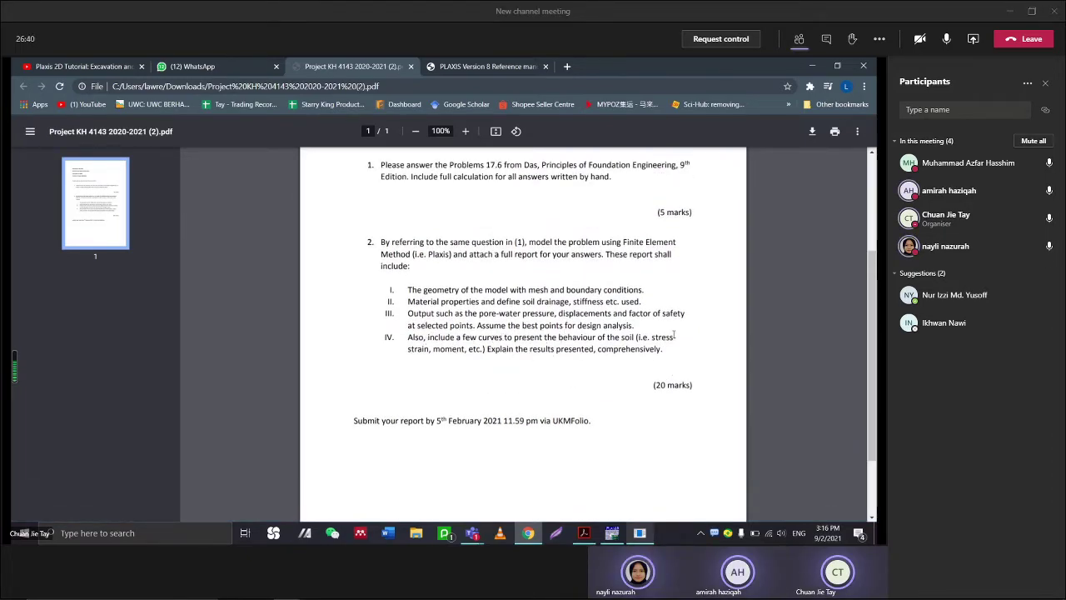
click(622, 536)
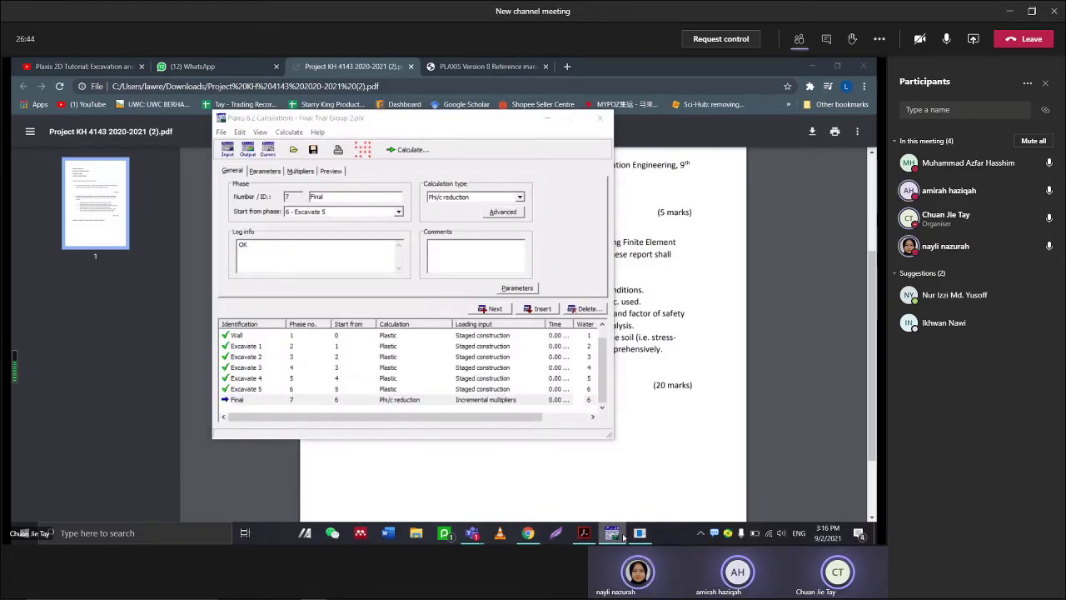
Check the progress of the running plastic calculation, minimise the stray Tahun 6 Extend folder window and return to the project brief
click(622, 536)
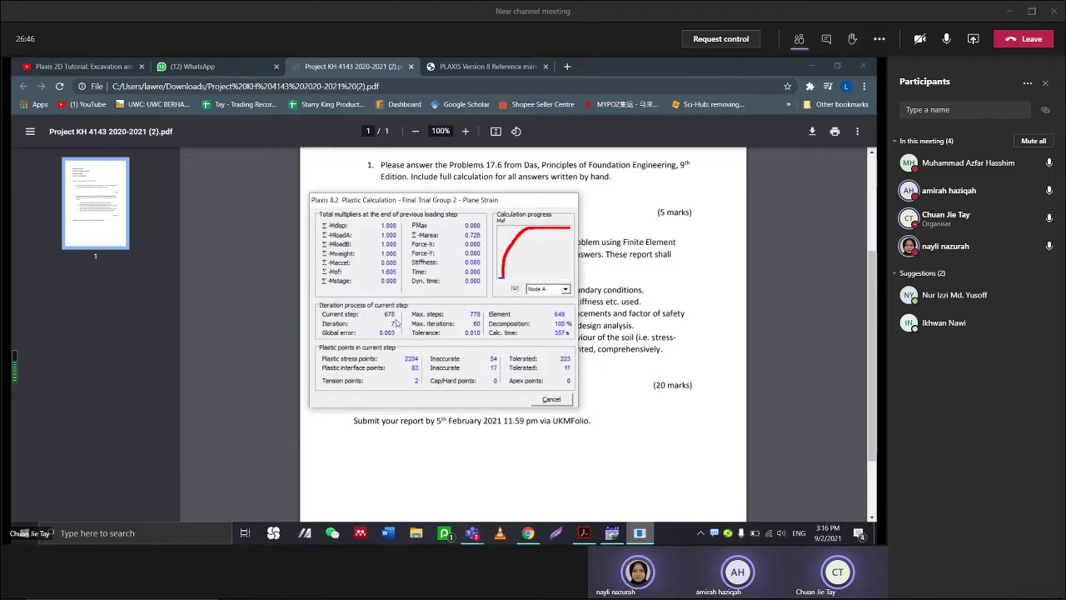
click(636, 532)
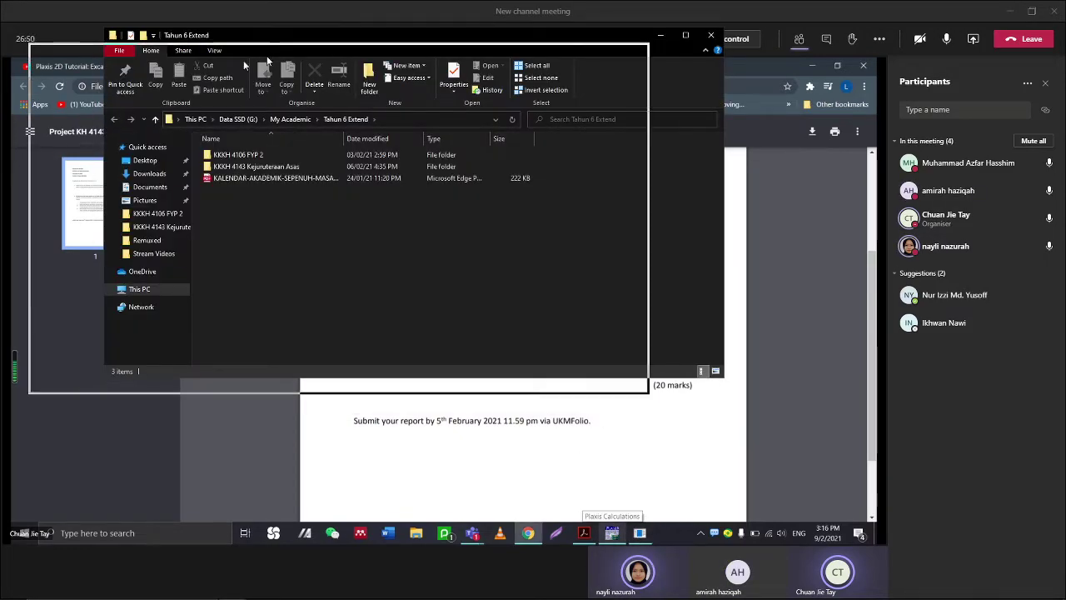
click(660, 35)
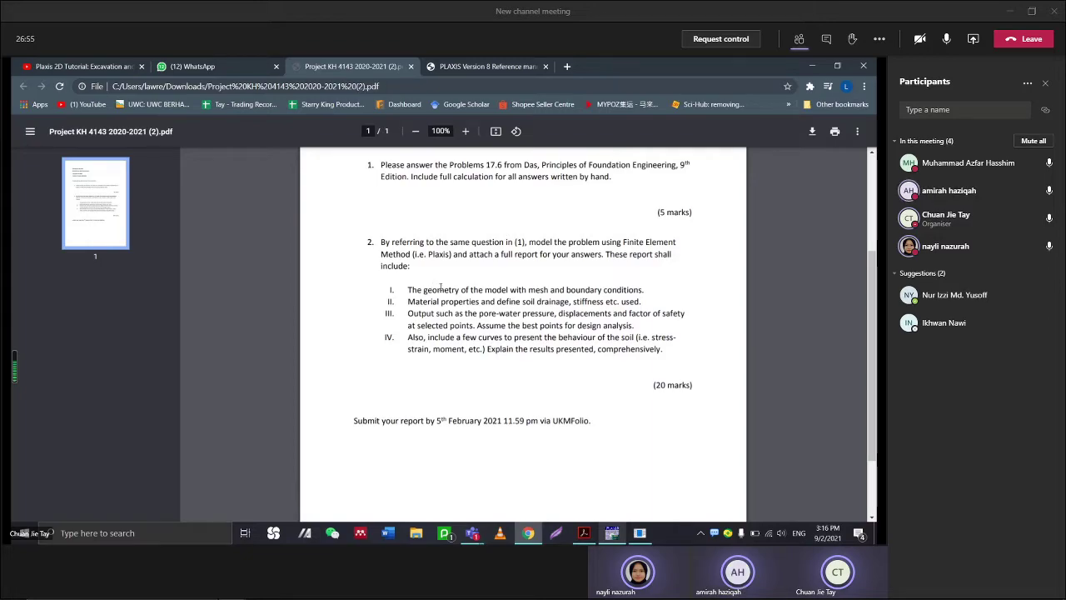
Open the generated-mesh screenshot 2.png from the Pic folder inside Project Plaxis on the Desktop, view it and close it
click(418, 537)
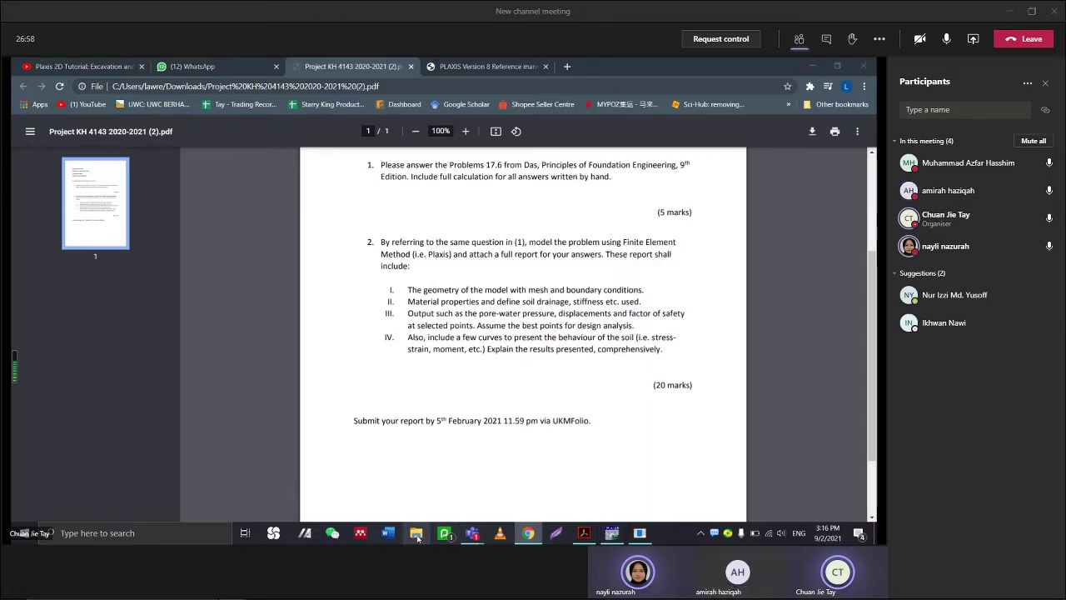
click(344, 233)
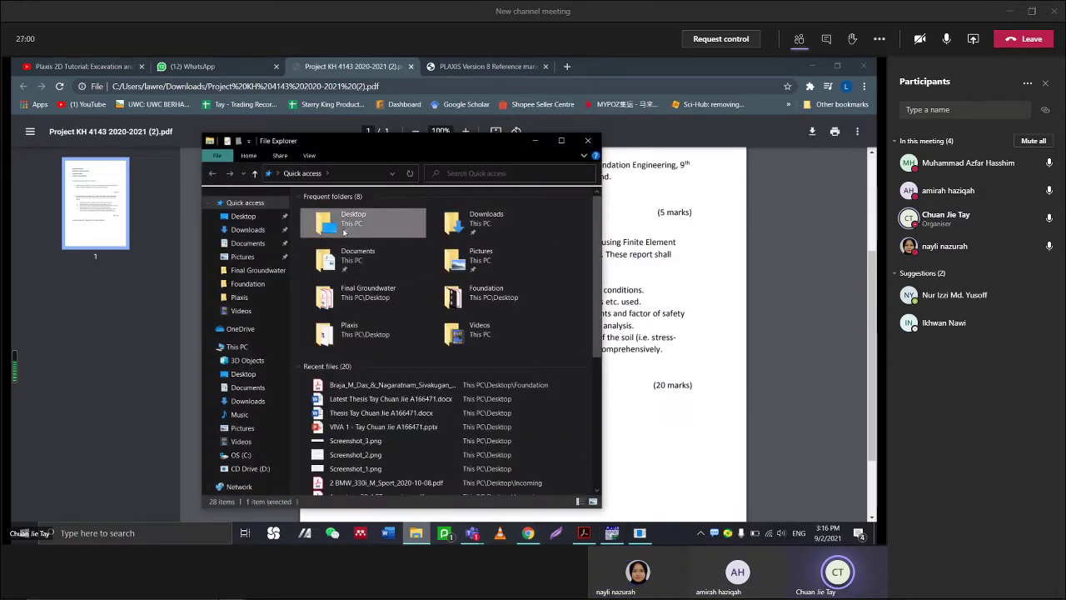
double_click(344, 233)
double_click(331, 348)
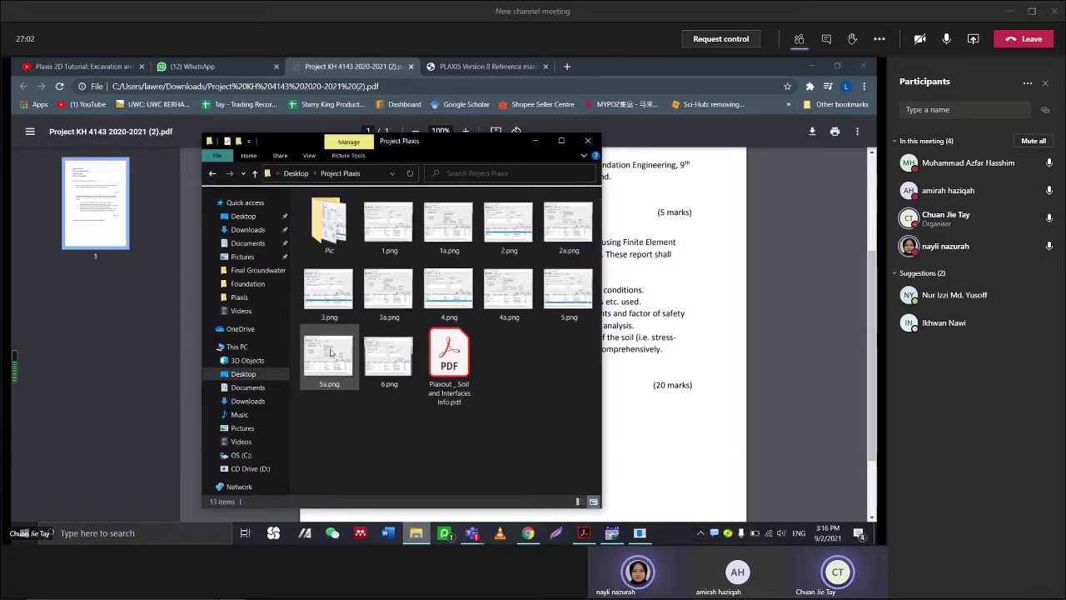
double_click(336, 230)
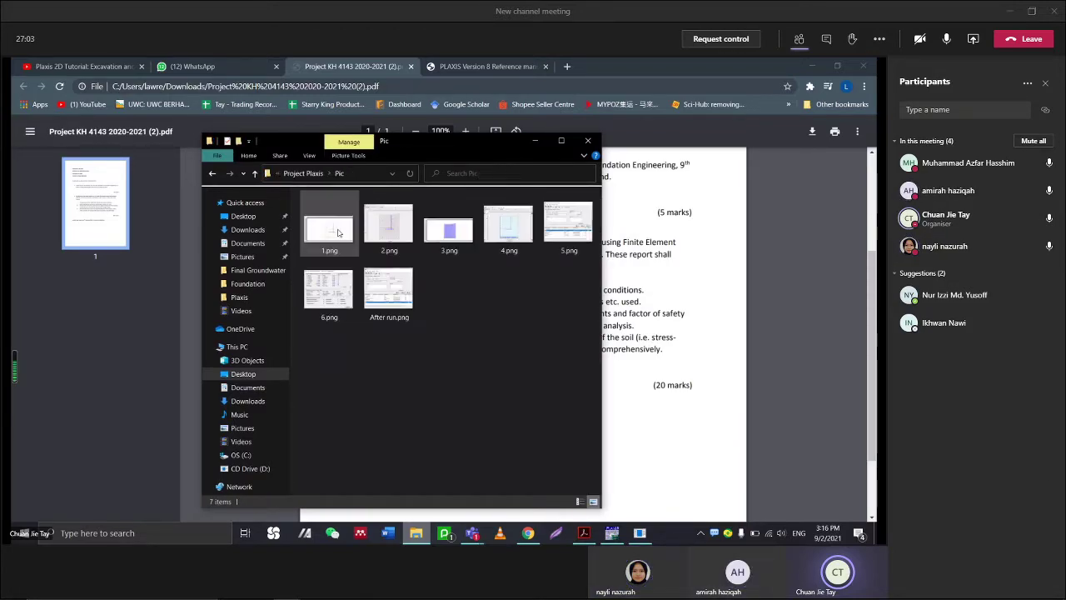
double_click(383, 229)
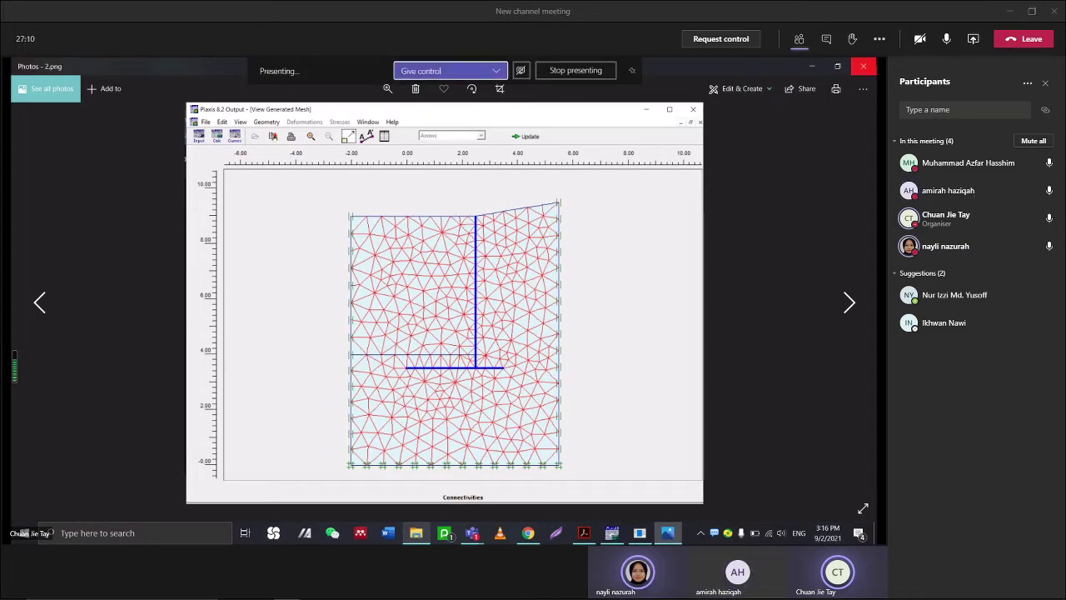
click(862, 66)
Monitor the Final phase calculation until it finishes and return to Plaxis Calculations
click(639, 532)
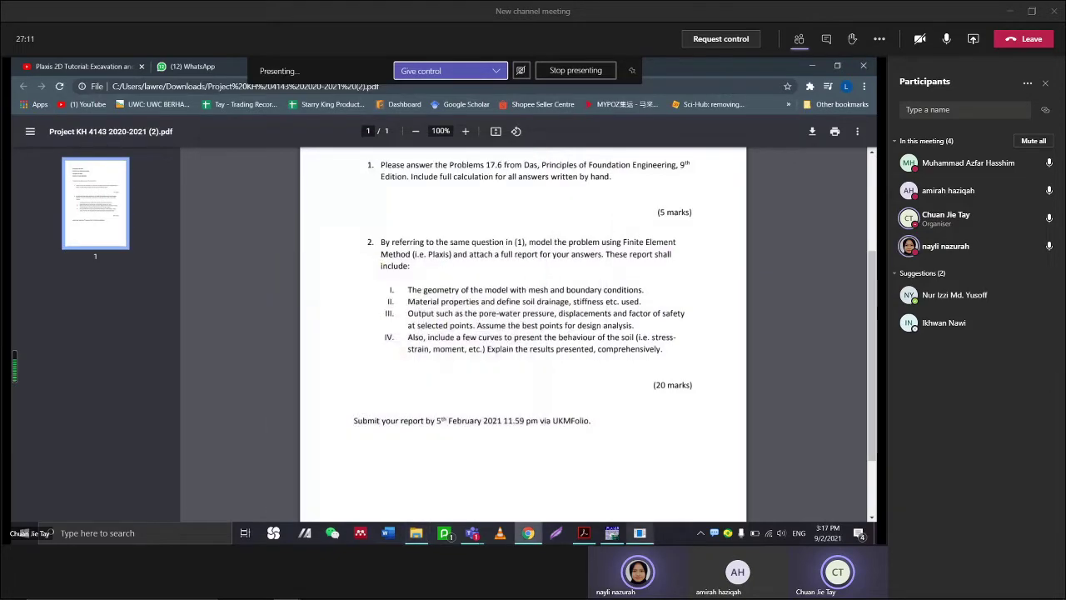
click(640, 533)
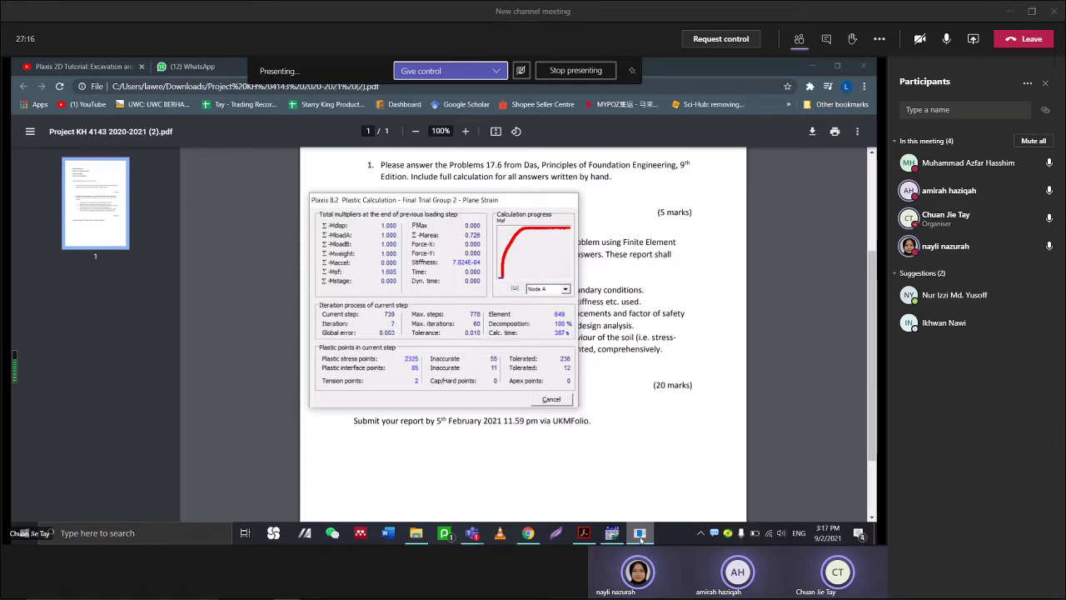
click(623, 536)
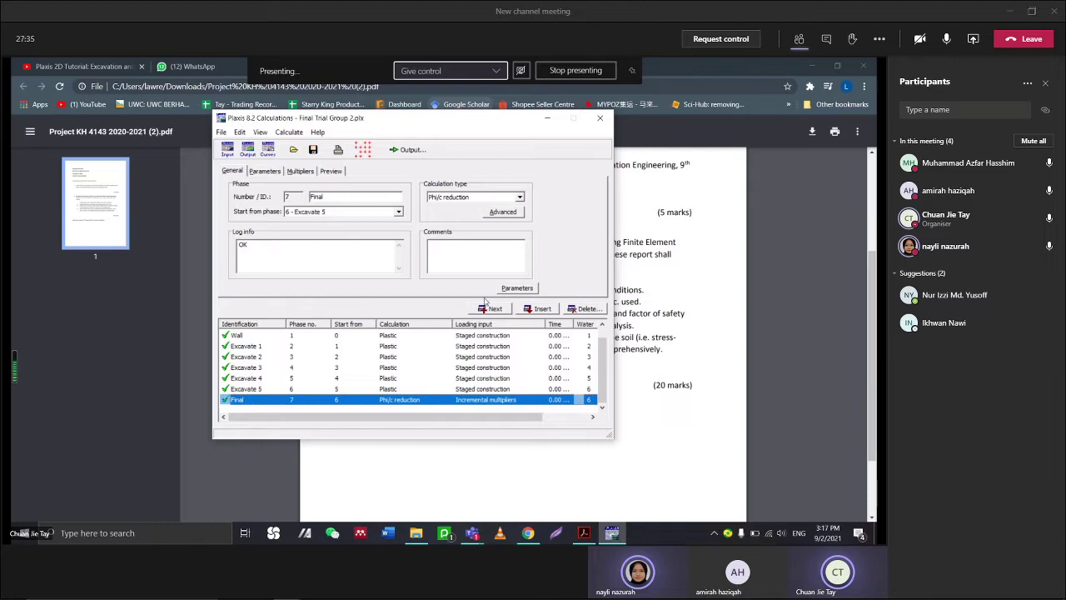
Try to open the calculation output with the Excavate 5 phase selected
click(254, 388)
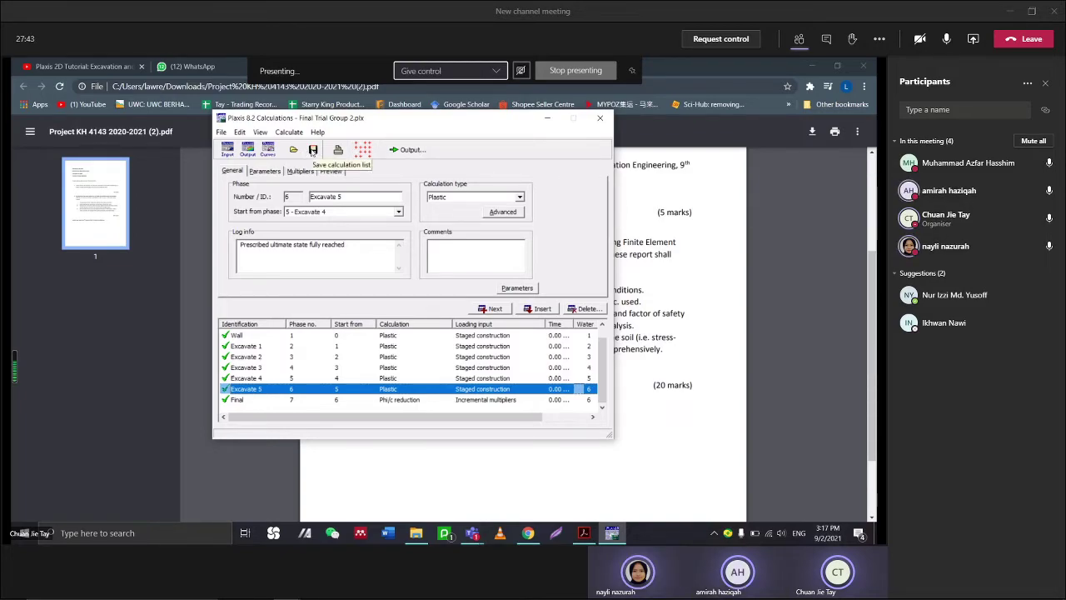
click(397, 149)
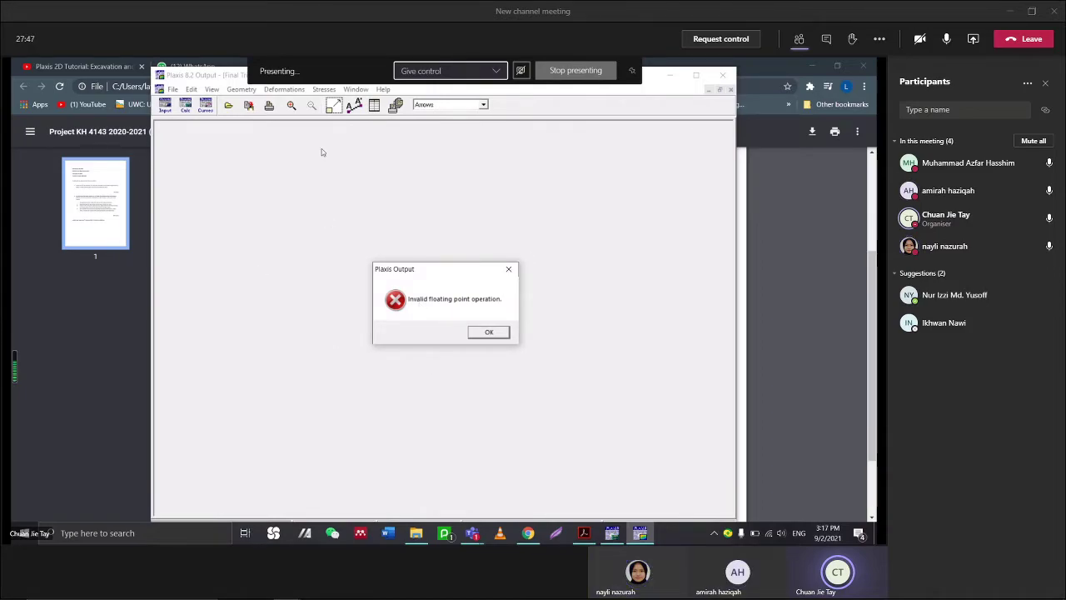
click(487, 332)
Open the Final phase results of Final Trial Group 2.plx in Plaxis Output, maximise the window and unpin the presenting bar
click(228, 105)
scroll(398, 258, down, 5)
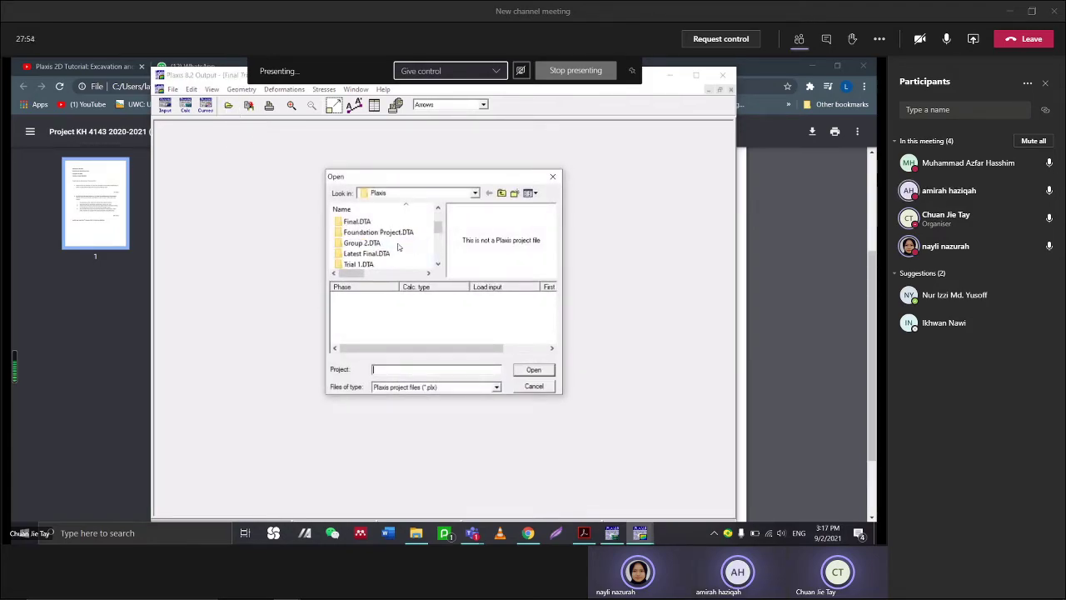
click(386, 223)
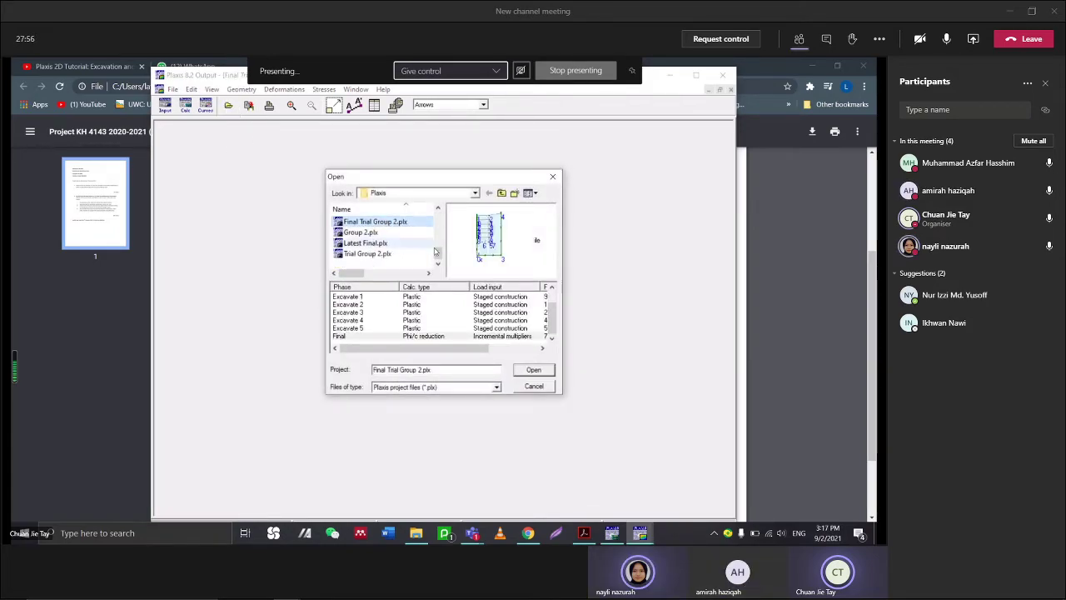
click(526, 370)
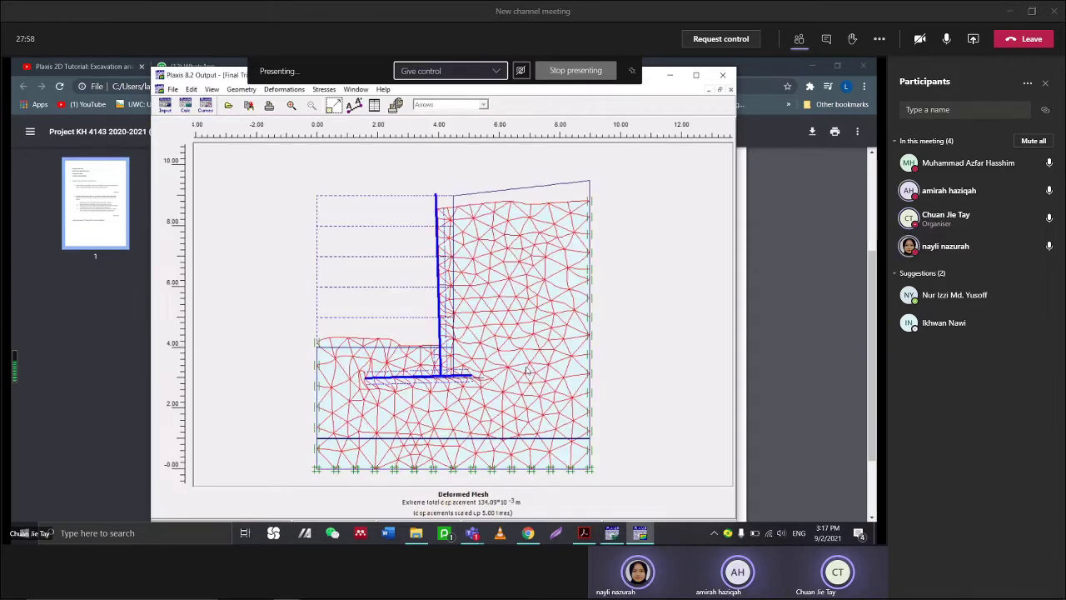
click(696, 75)
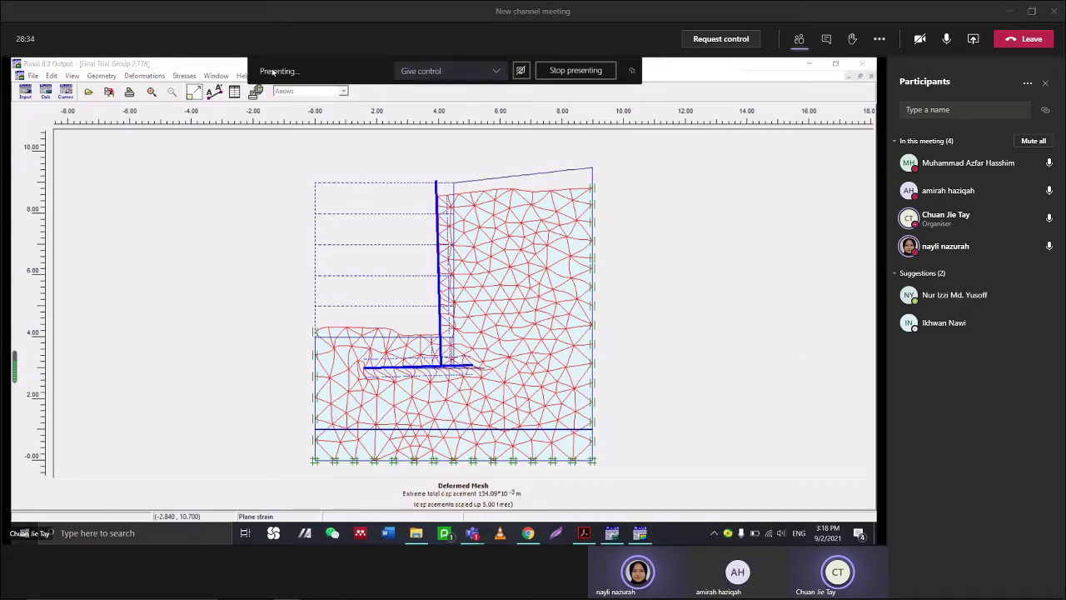
click(634, 73)
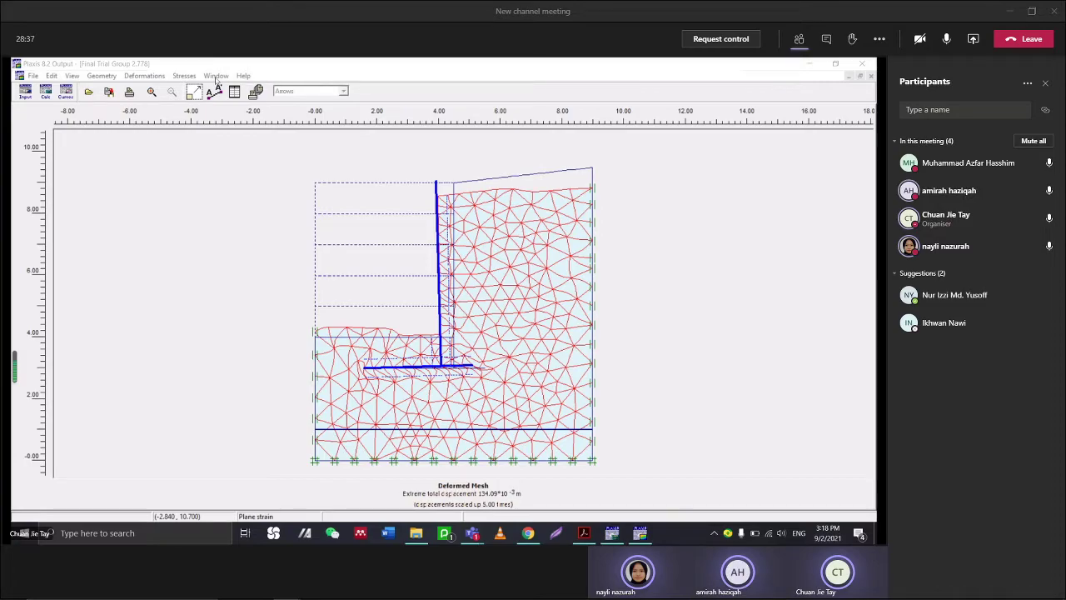
Show the calculation information of the Final phase, review its multipliers, additional info and step info, and close it
click(158, 77)
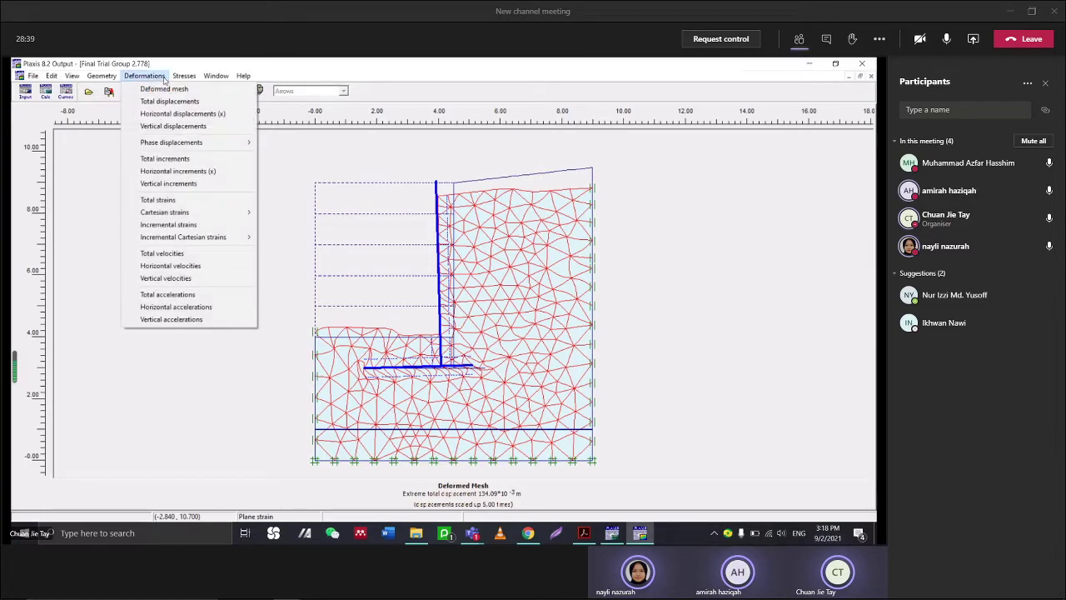
mouse_move(81, 75)
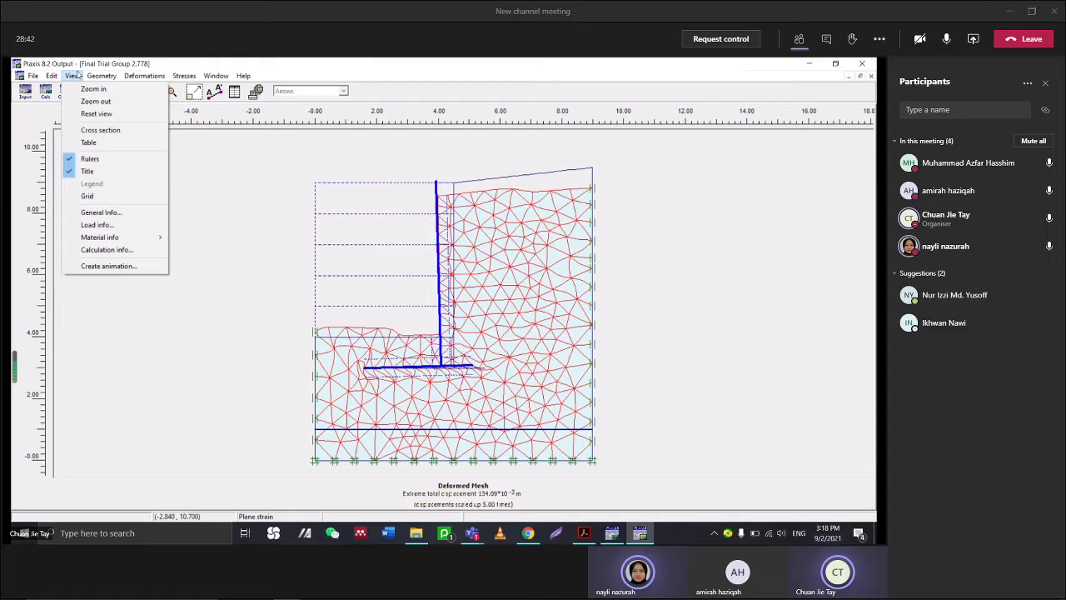
click(108, 250)
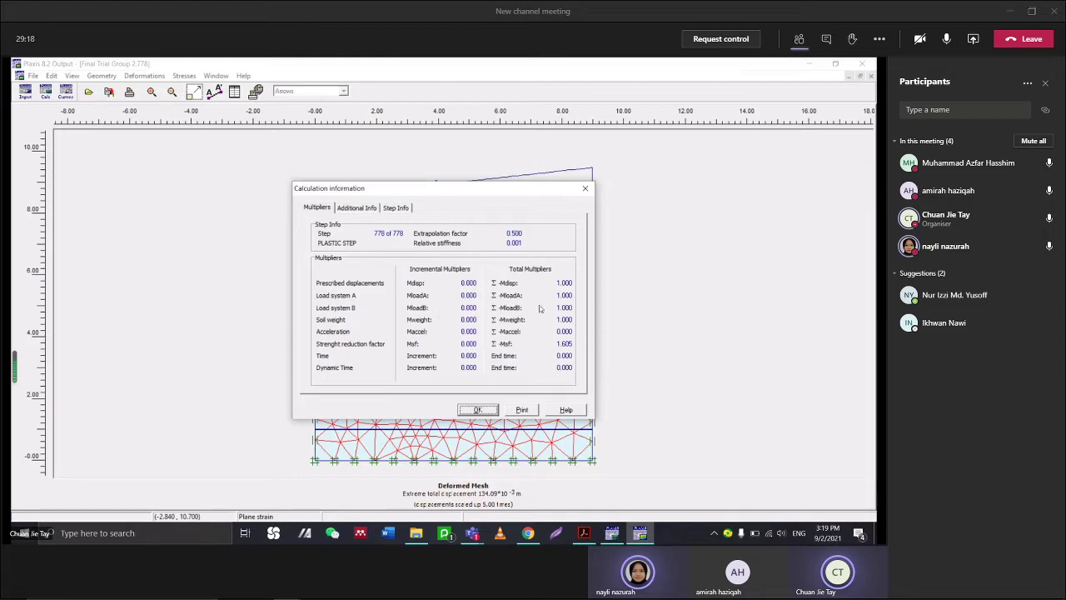
click(356, 208)
key(Right)
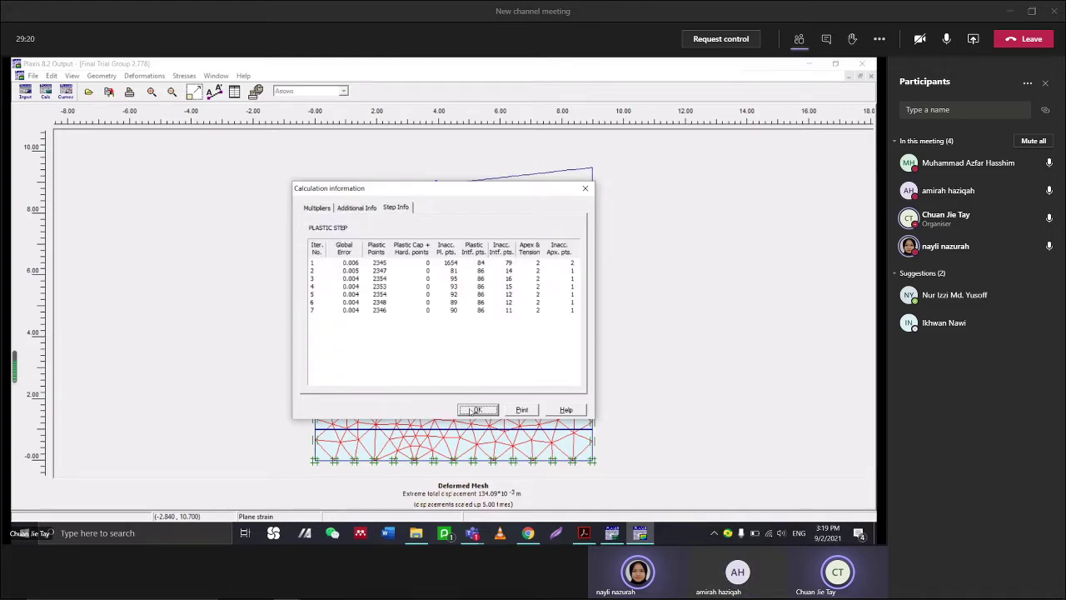
click(473, 410)
Show the soil and interfaces material info and examine all Mohr-Coulomb parameters of the Lesson 1 - Sand material
mouse_move(74, 75)
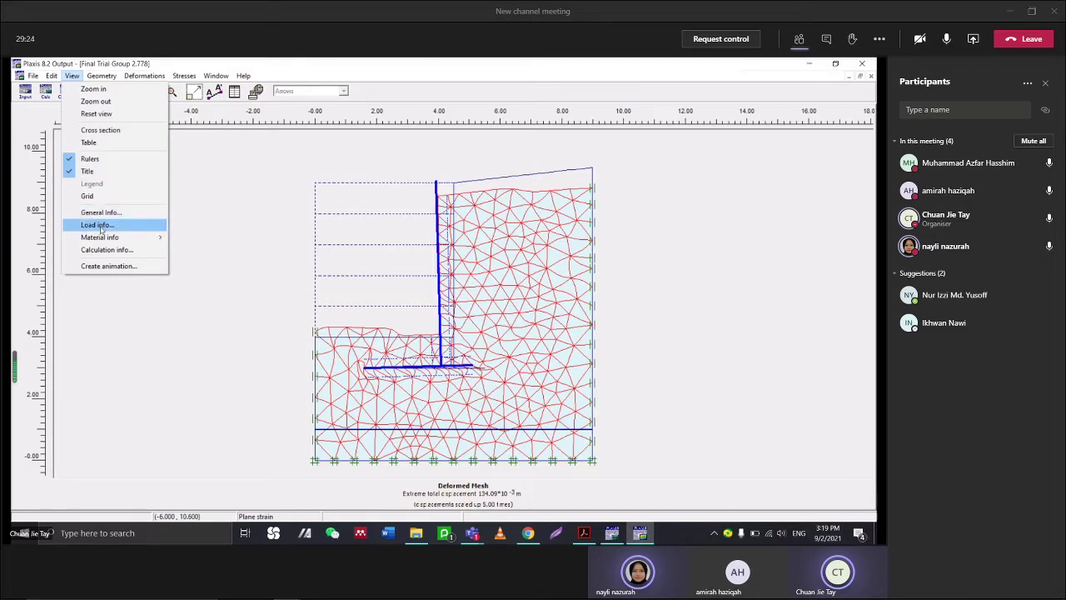
mouse_move(108, 238)
click(195, 237)
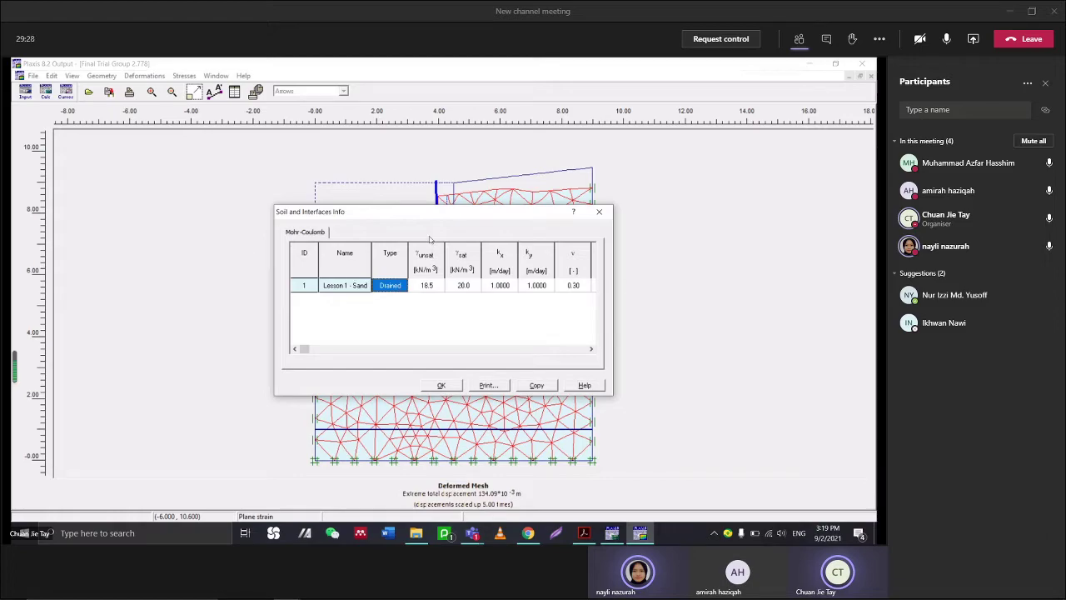
click(424, 286)
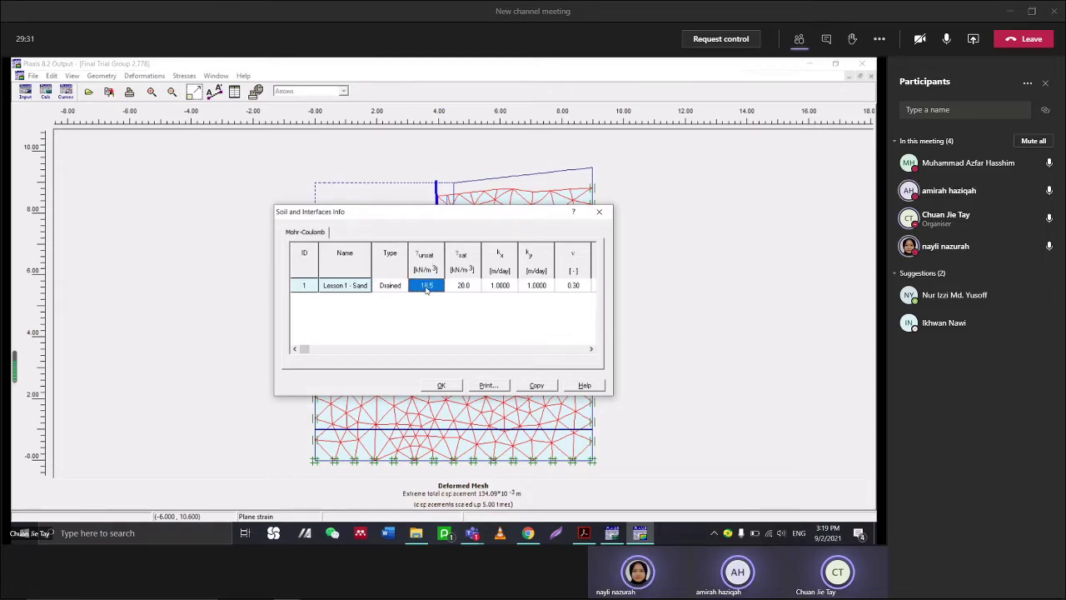
click(464, 289)
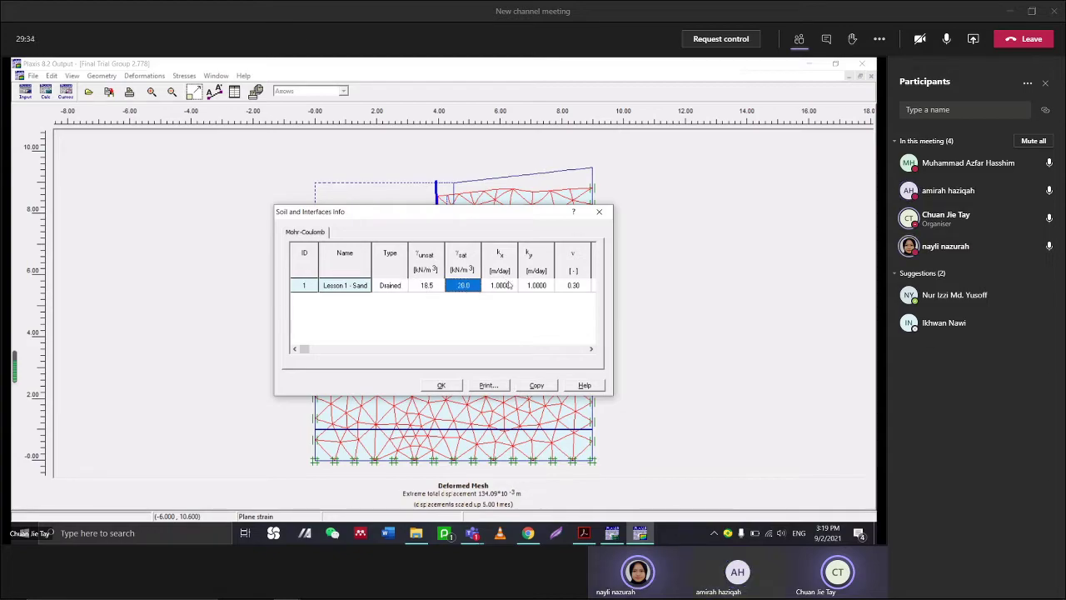
click(592, 349)
click(592, 348)
click(592, 349)
click(592, 349)
click(592, 349)
click(447, 285)
click(581, 351)
click(581, 350)
click(581, 351)
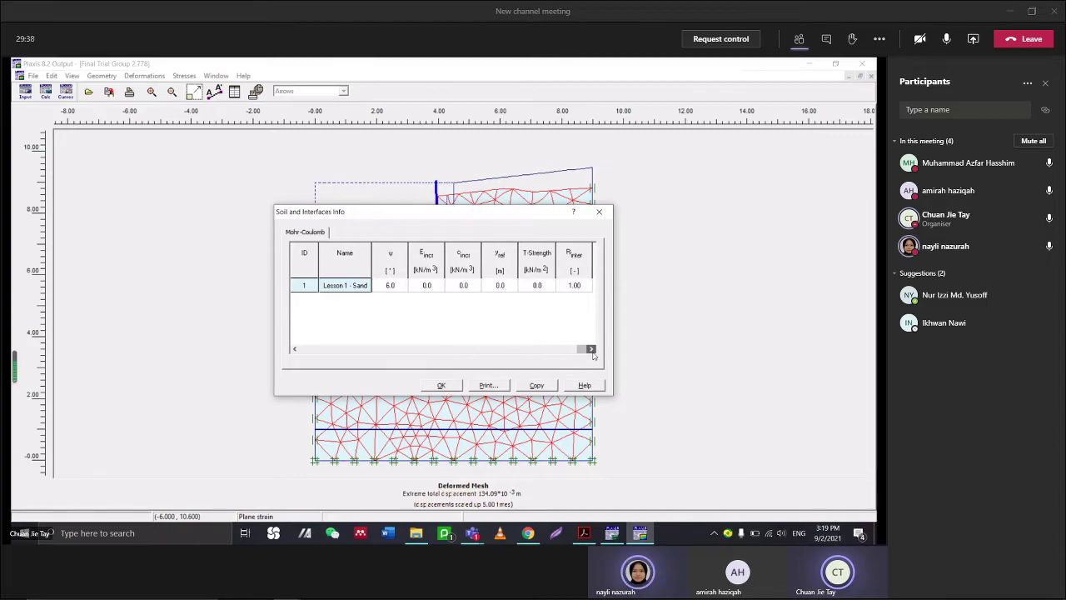
Print the soil and interfaces table to PDF as Plaxout _ Soil and Interfaces Info.pdf in the Project Plaxis folder, replacing the existing file
click(488, 385)
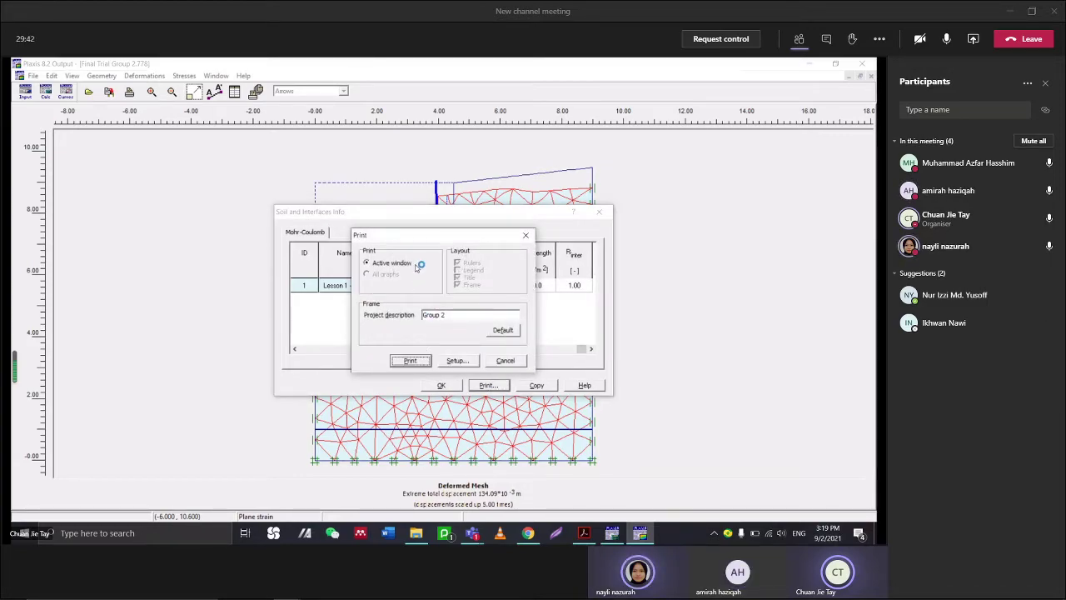
click(409, 361)
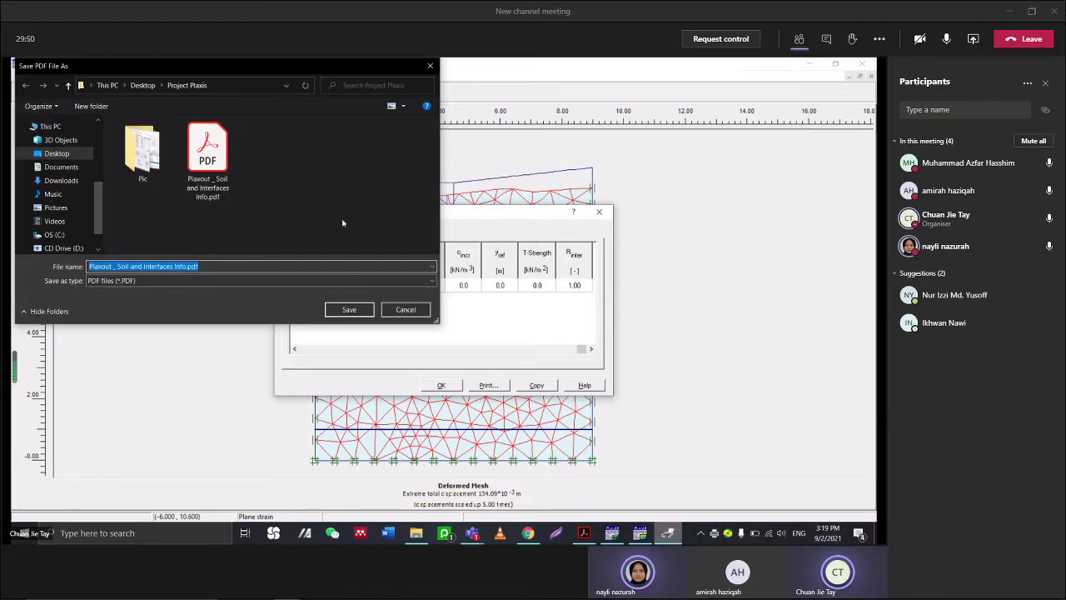
click(348, 309)
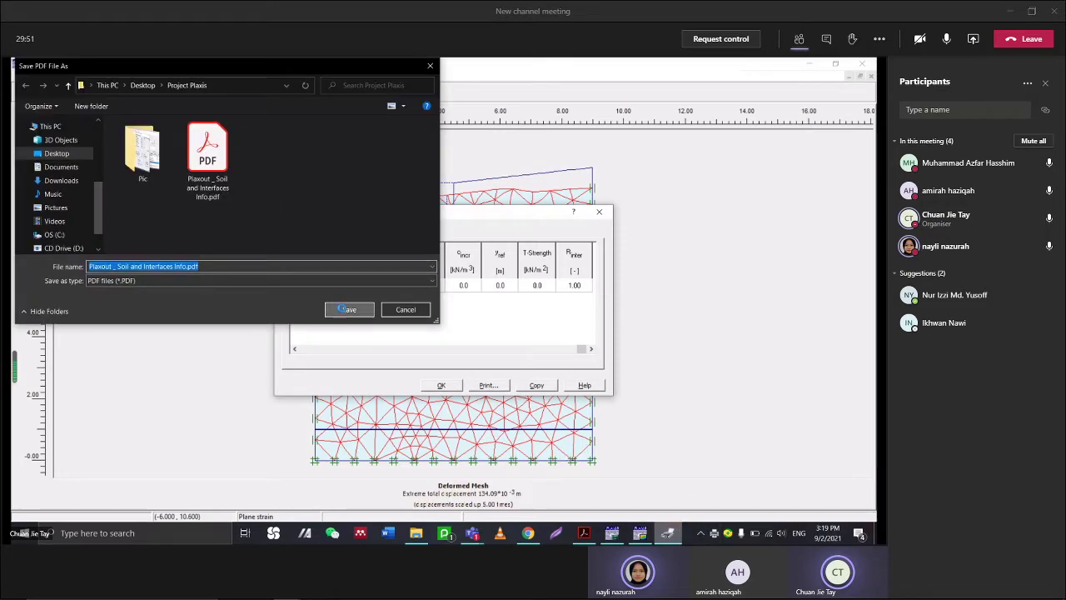
click(470, 297)
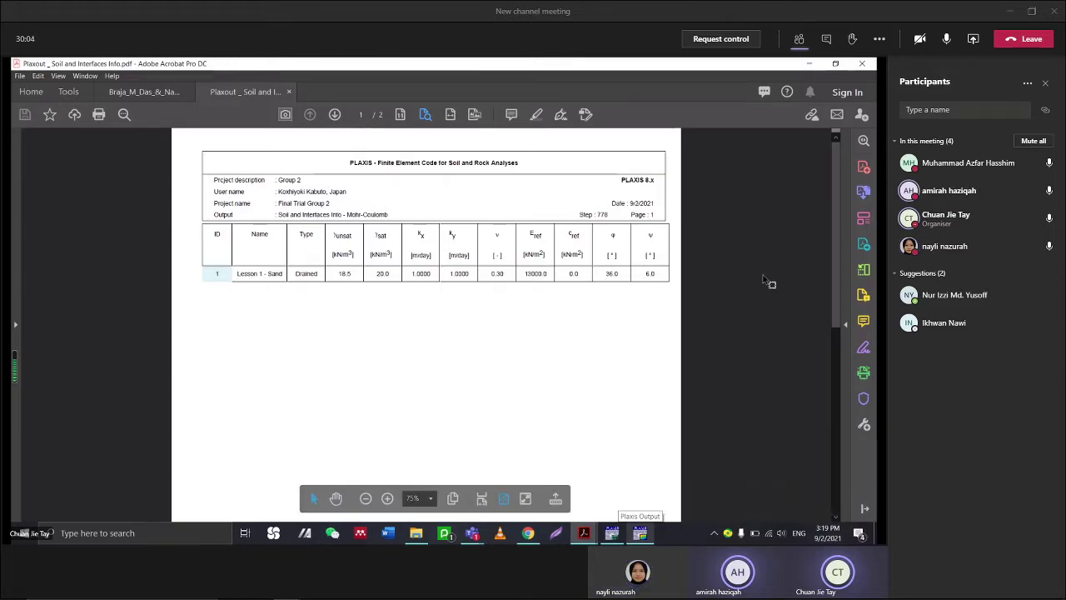
Highlight the material properties requirement (item II) in the project brief, minimise the browser and close the soil info PDF
click(531, 534)
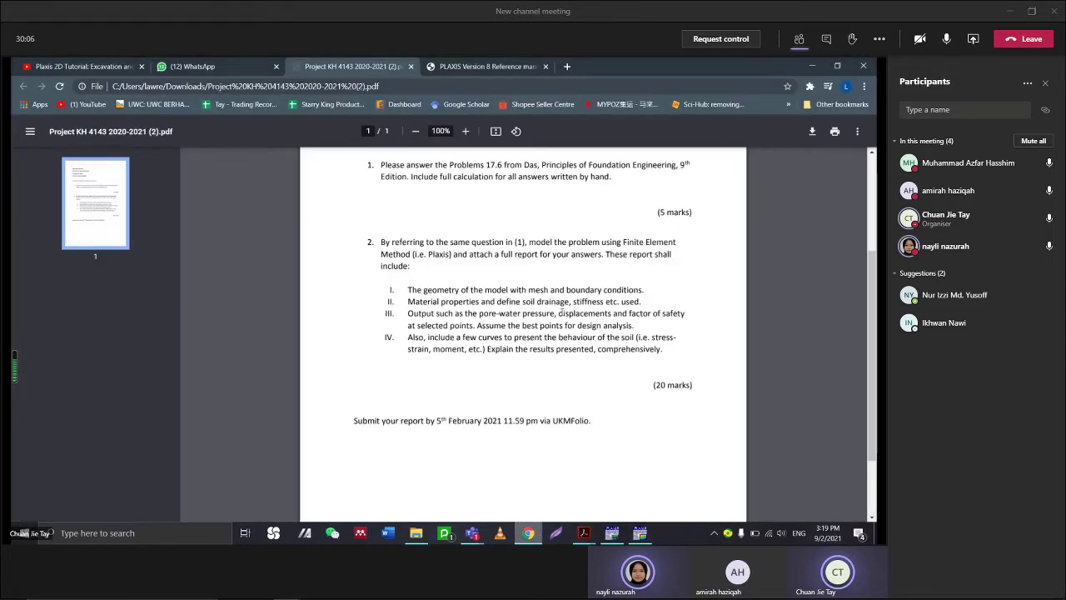
drag(408, 301, 643, 303)
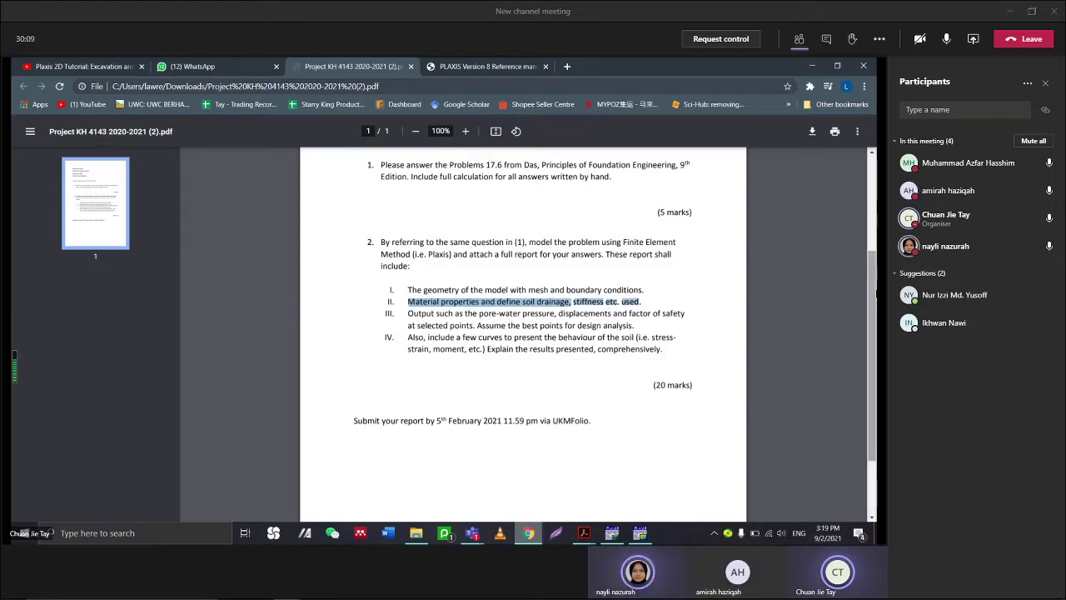
click(812, 66)
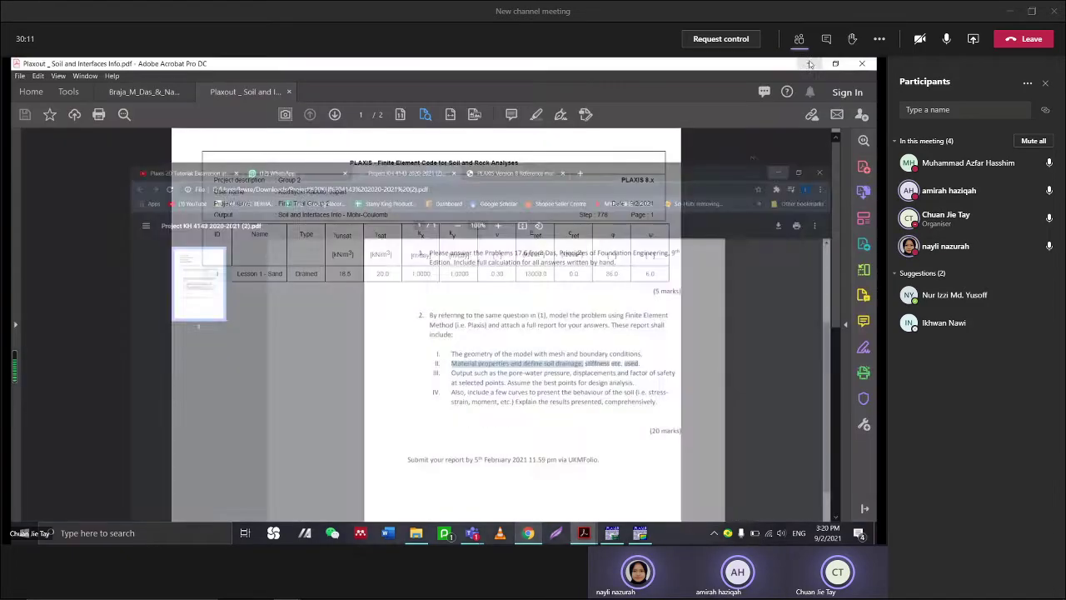
click(289, 92)
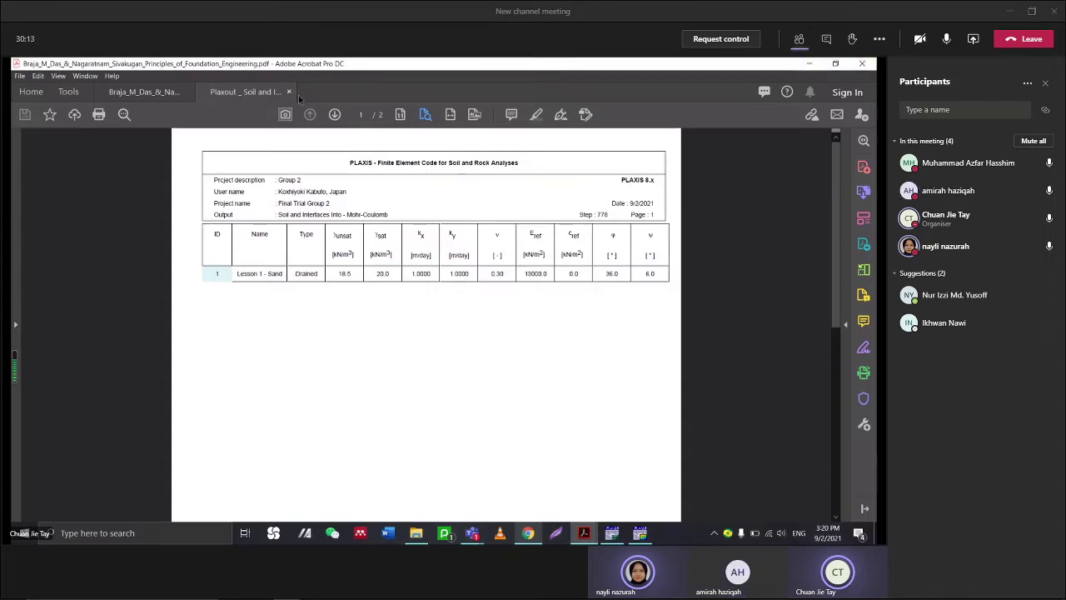
Close the soil and interfaces info and review report requirements I to IV in the project brief
click(810, 67)
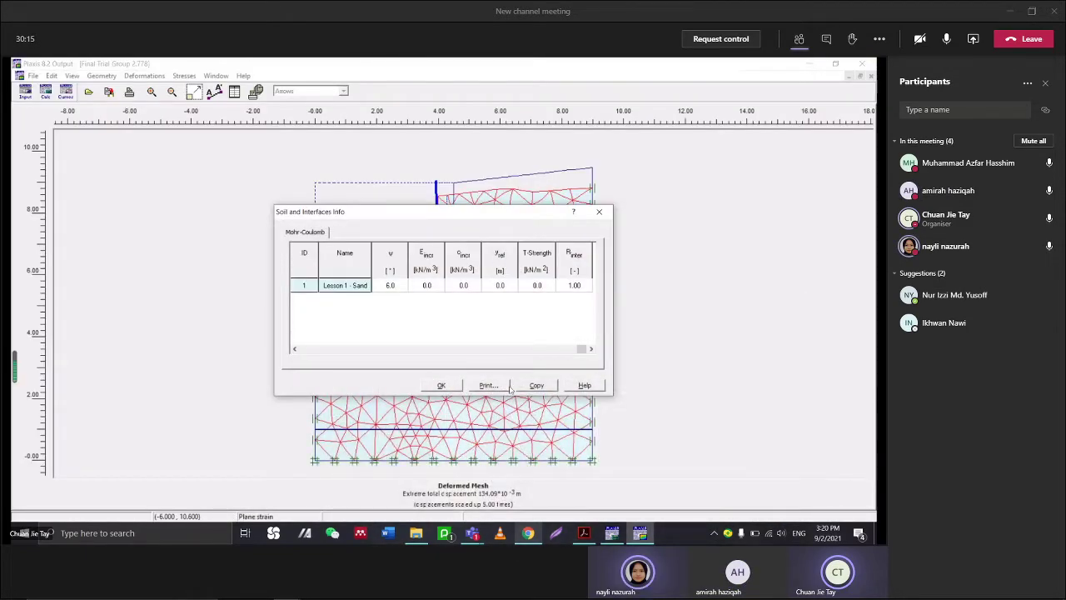
click(599, 212)
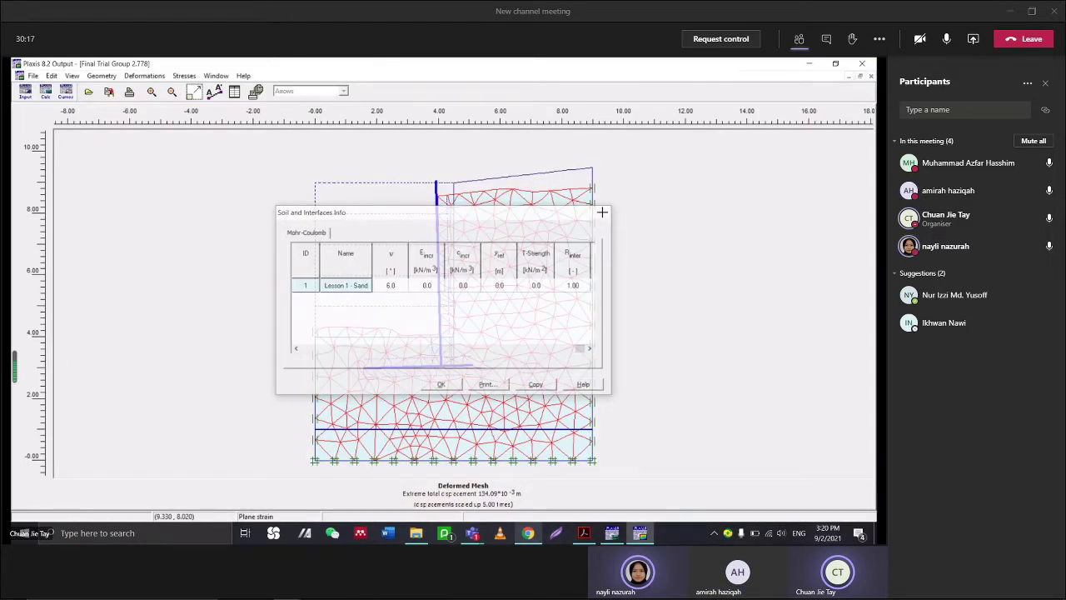
click(528, 533)
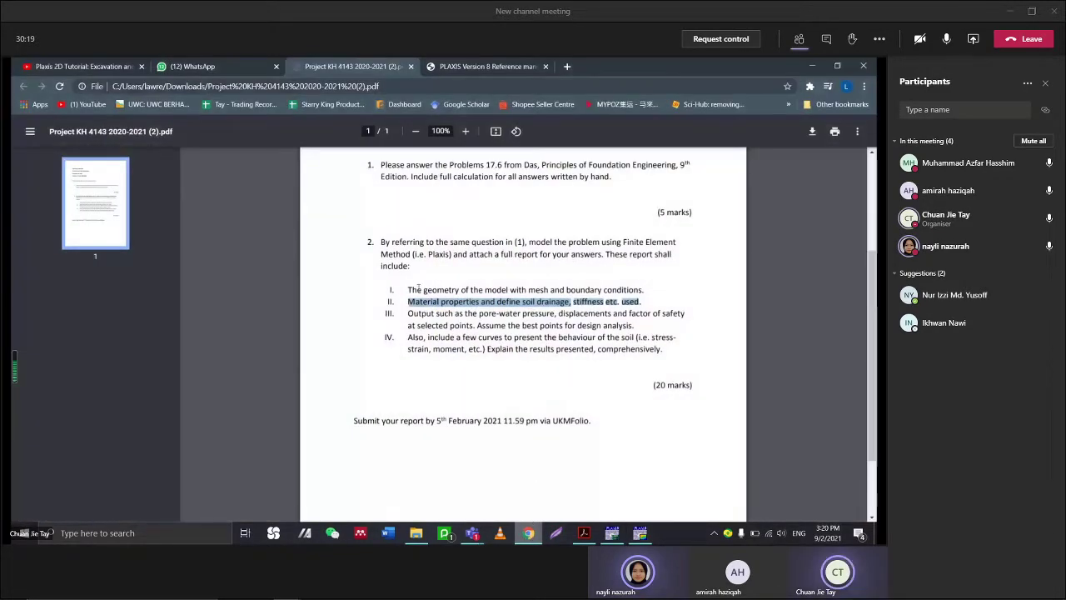
drag(483, 289, 604, 352)
click(519, 283)
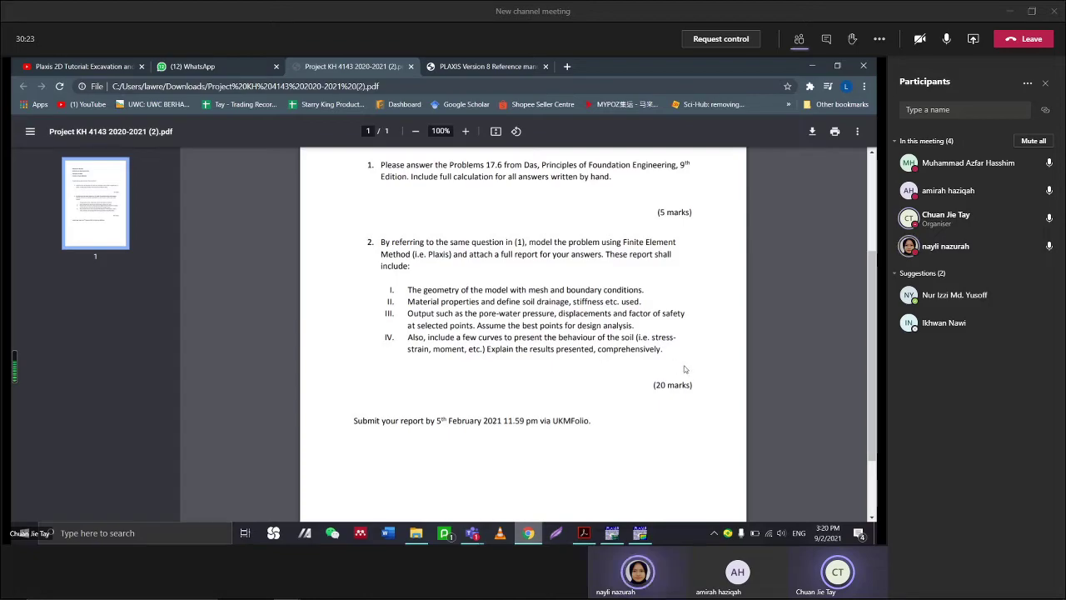
click(812, 66)
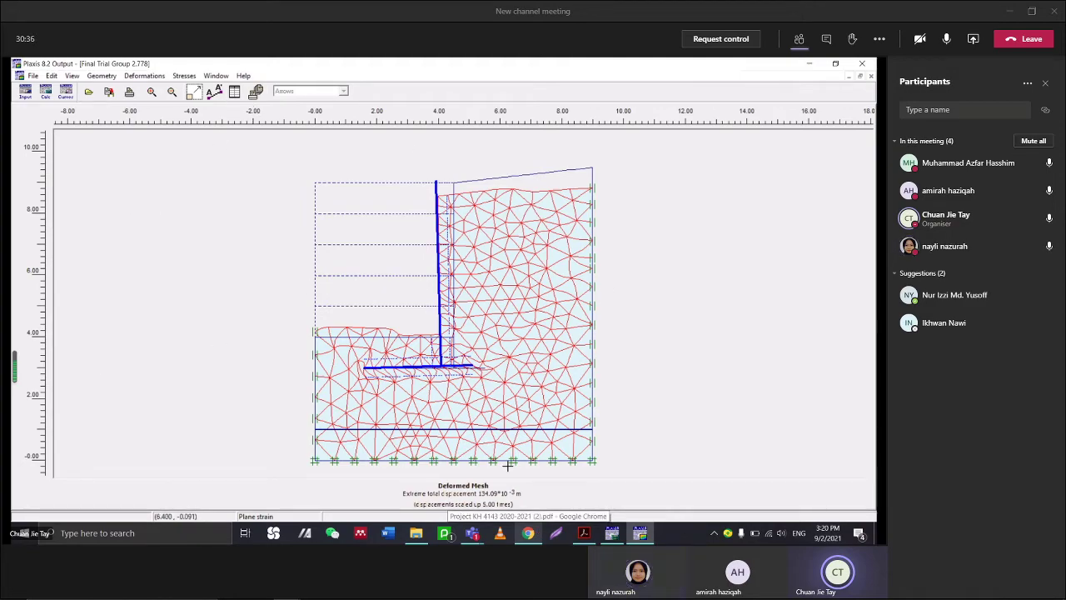
Show the plates material info, examine the Concrete Wall properties and close the table
click(98, 78)
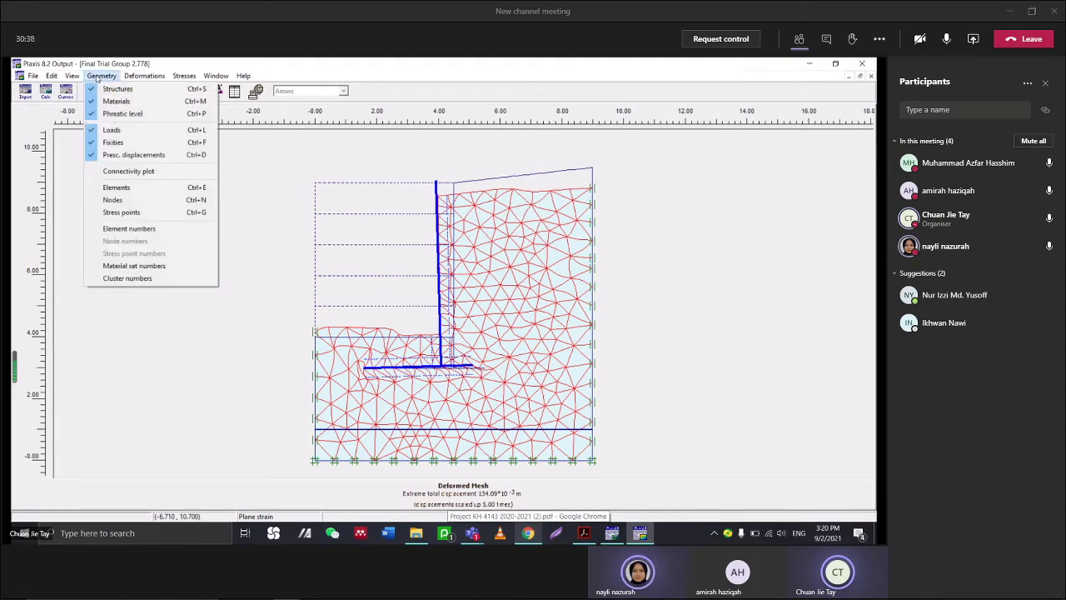
mouse_move(72, 76)
mouse_move(141, 238)
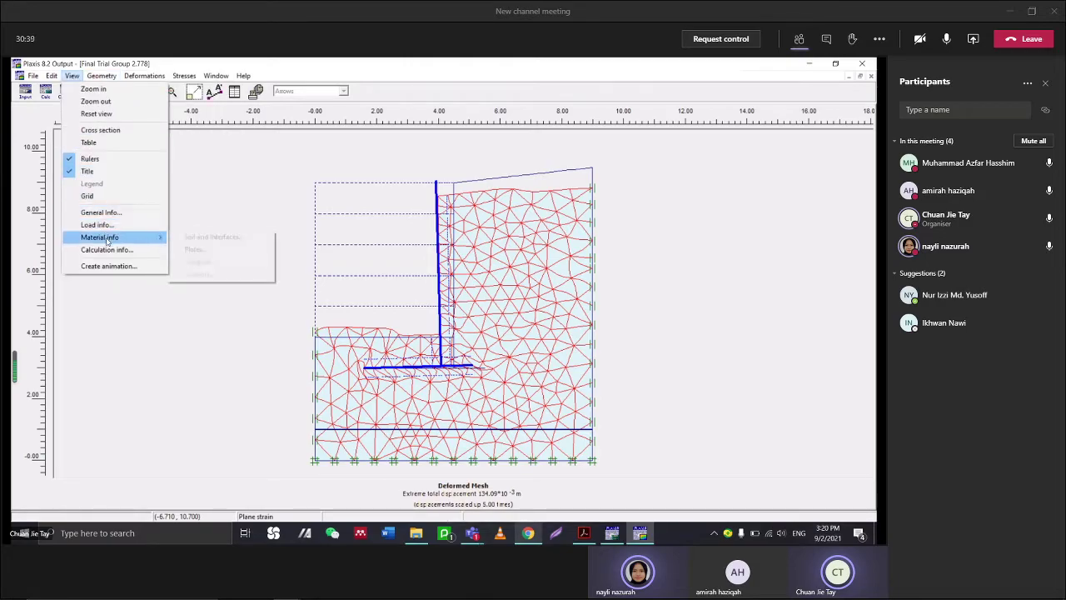
click(181, 250)
click(420, 280)
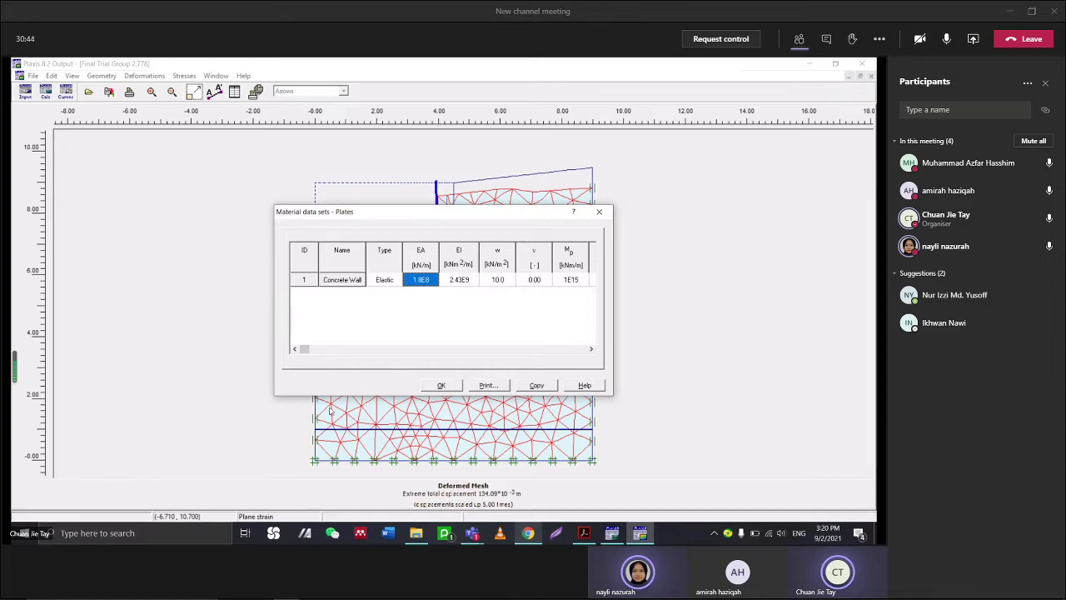
click(599, 214)
Highlight the material properties requirement (item II) in the project brief and return to the deformed mesh output
click(527, 533)
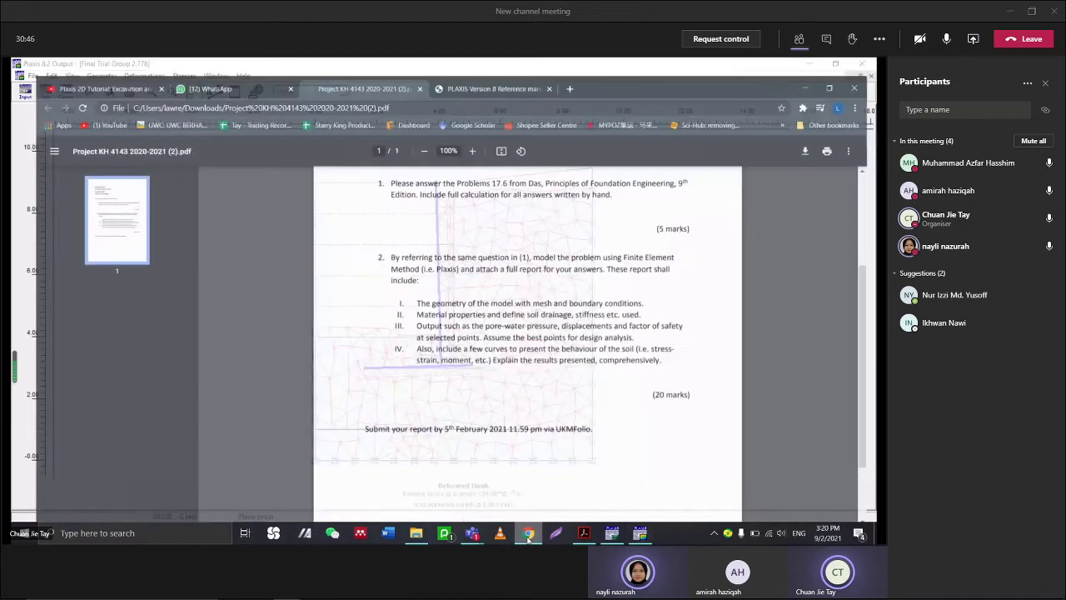
drag(408, 306, 647, 303)
click(584, 384)
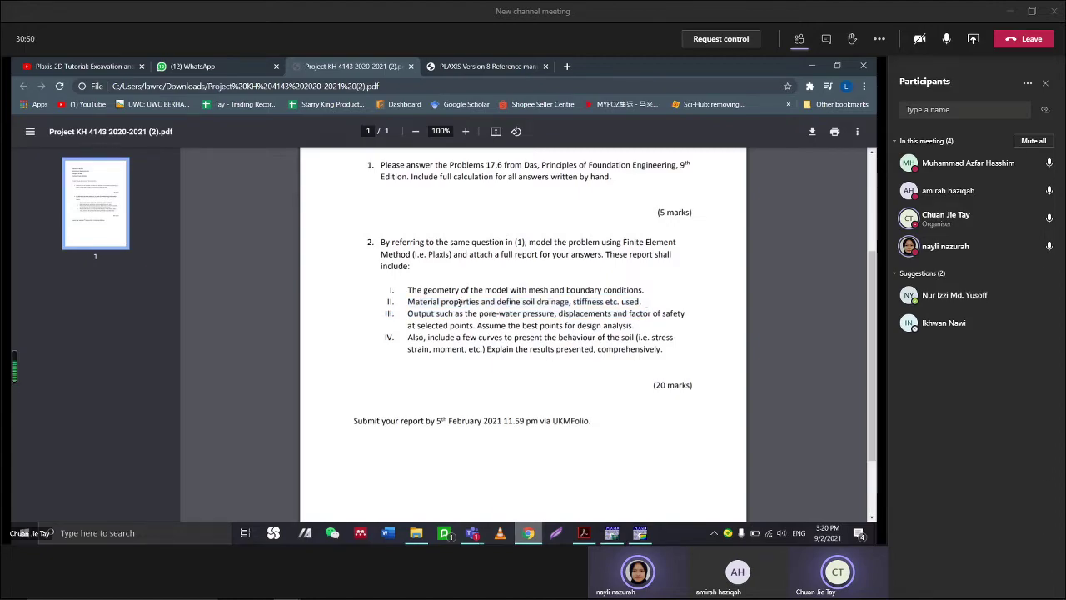
click(811, 65)
Show the total displacements and examine the arrows at the soil surface before the wall and in the upper backfill
click(102, 76)
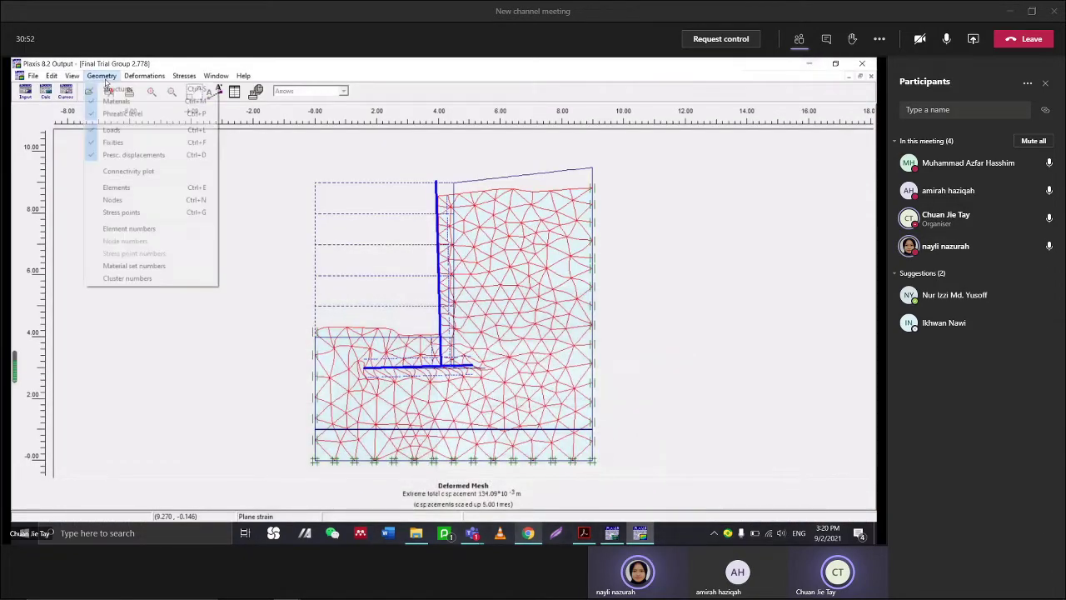
mouse_move(133, 71)
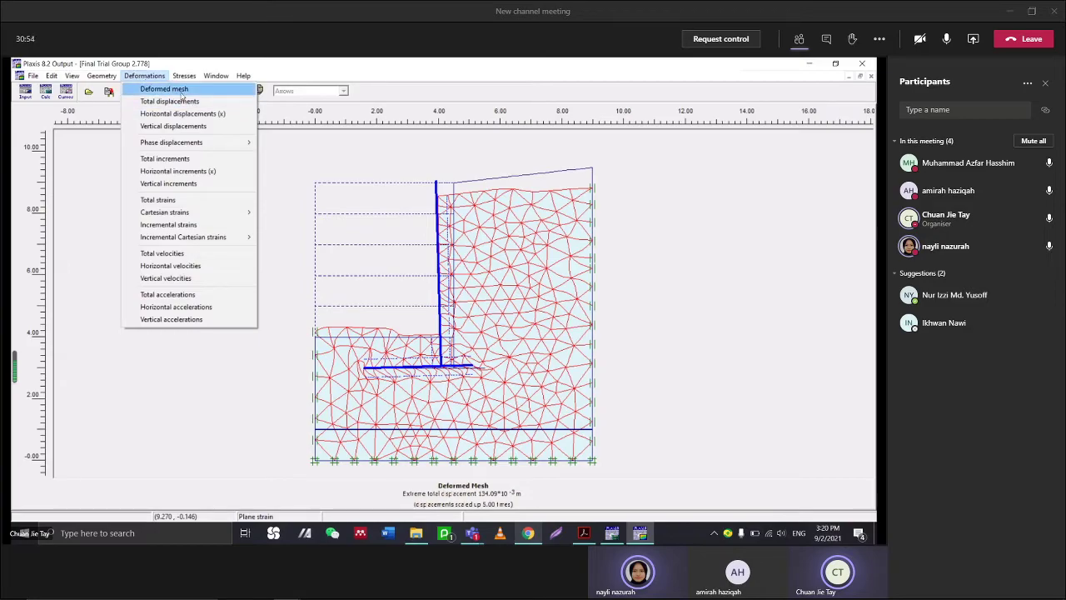
click(669, 250)
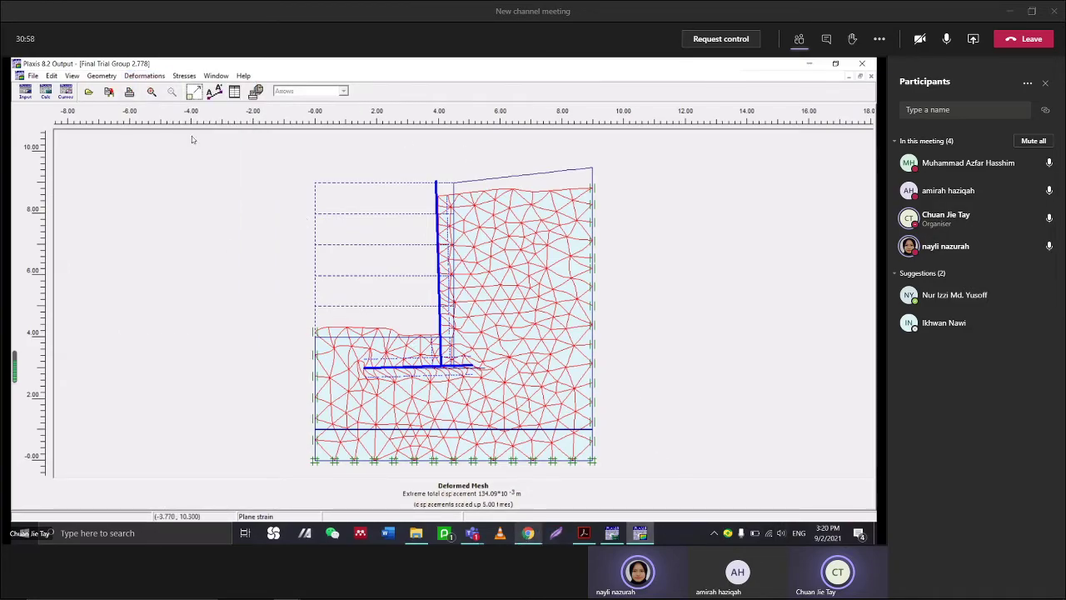
click(129, 75)
click(143, 101)
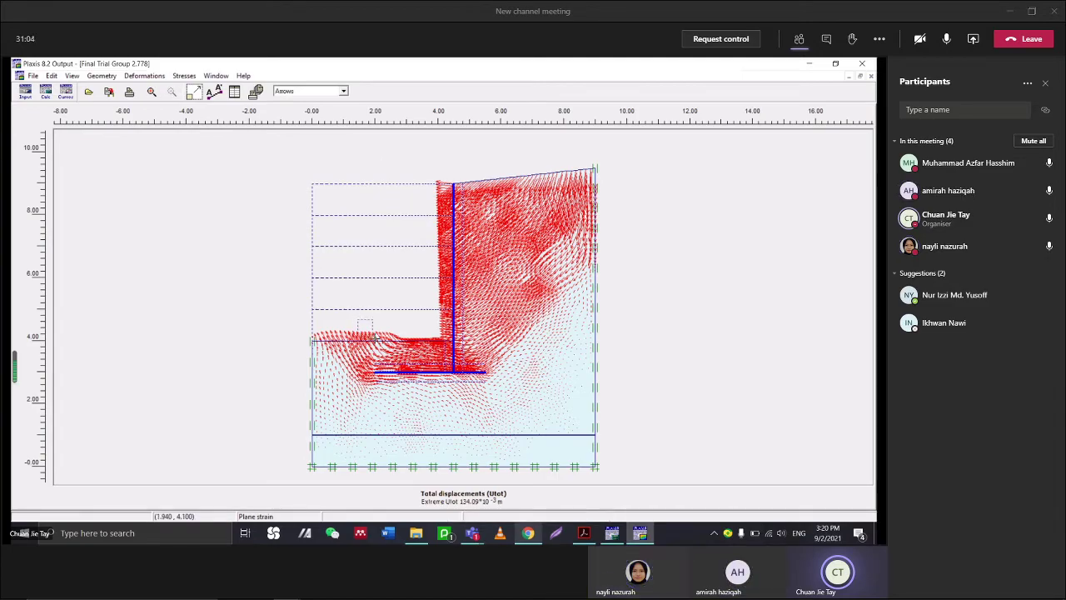
drag(358, 321, 378, 342)
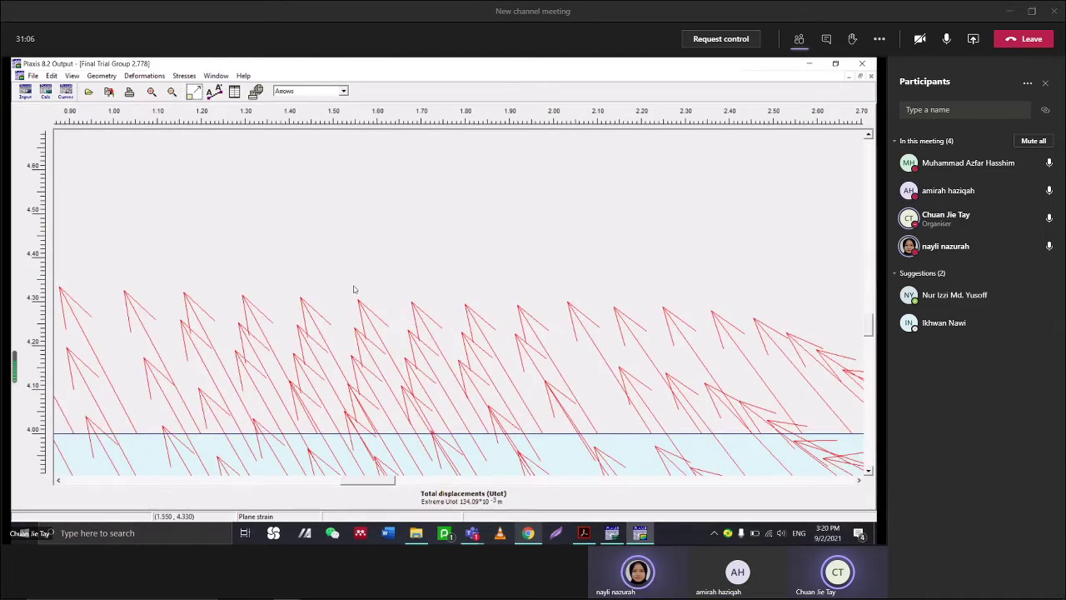
click(193, 93)
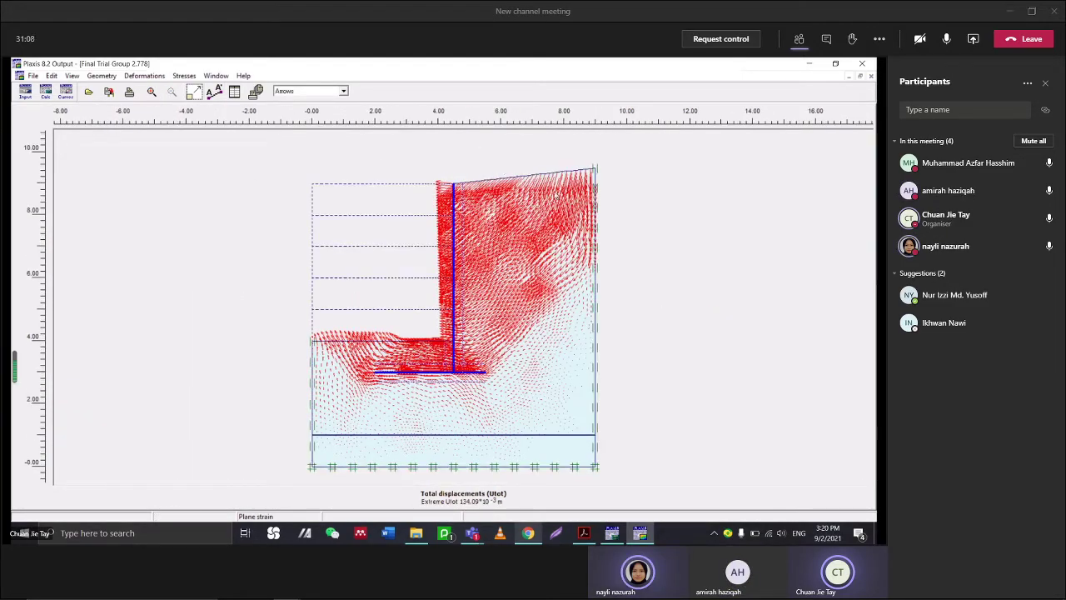
click(152, 91)
drag(533, 158, 610, 230)
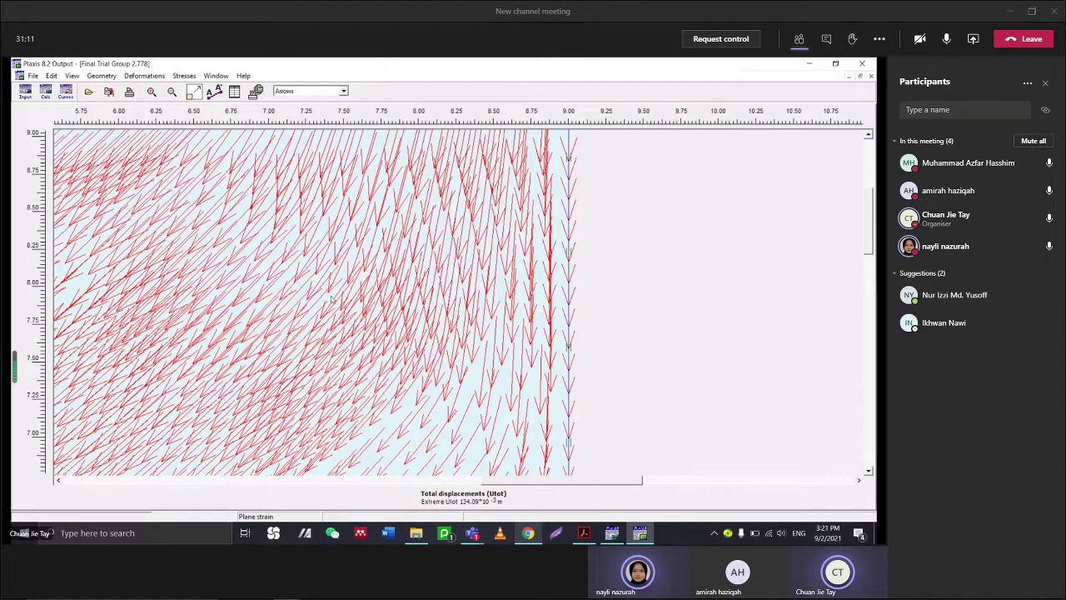
click(173, 92)
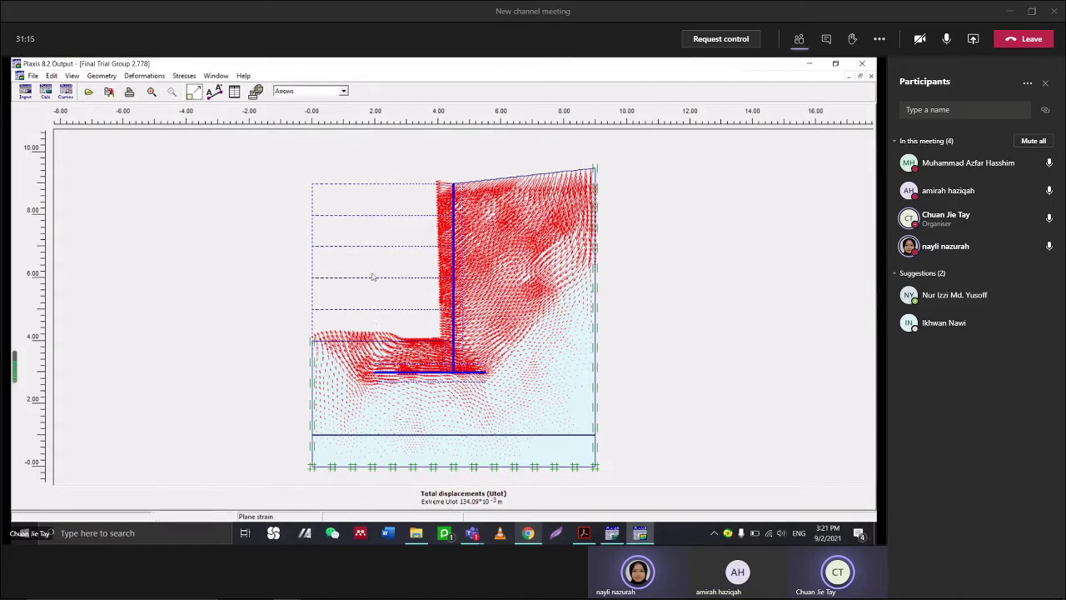
Compare the deformed mesh with the total displacements, displaying the total displacements as shadings
click(132, 74)
click(141, 85)
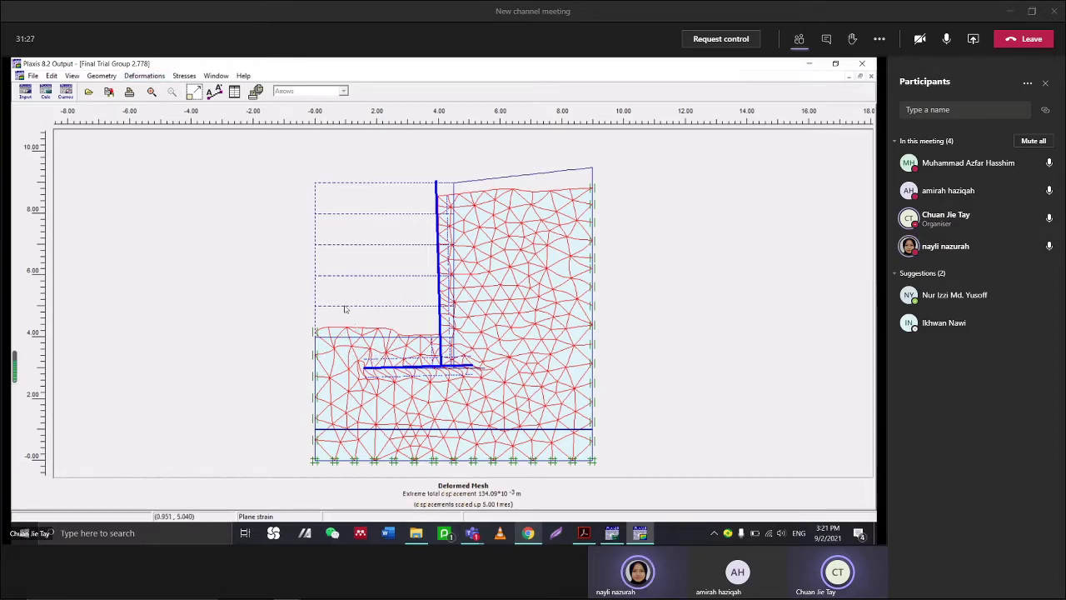
click(146, 76)
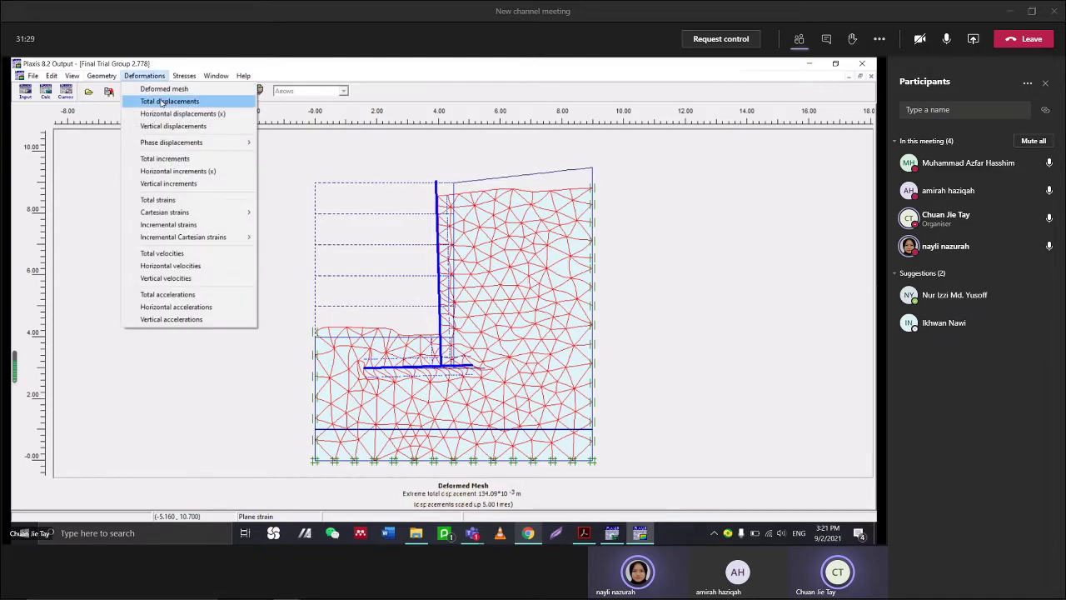
click(164, 102)
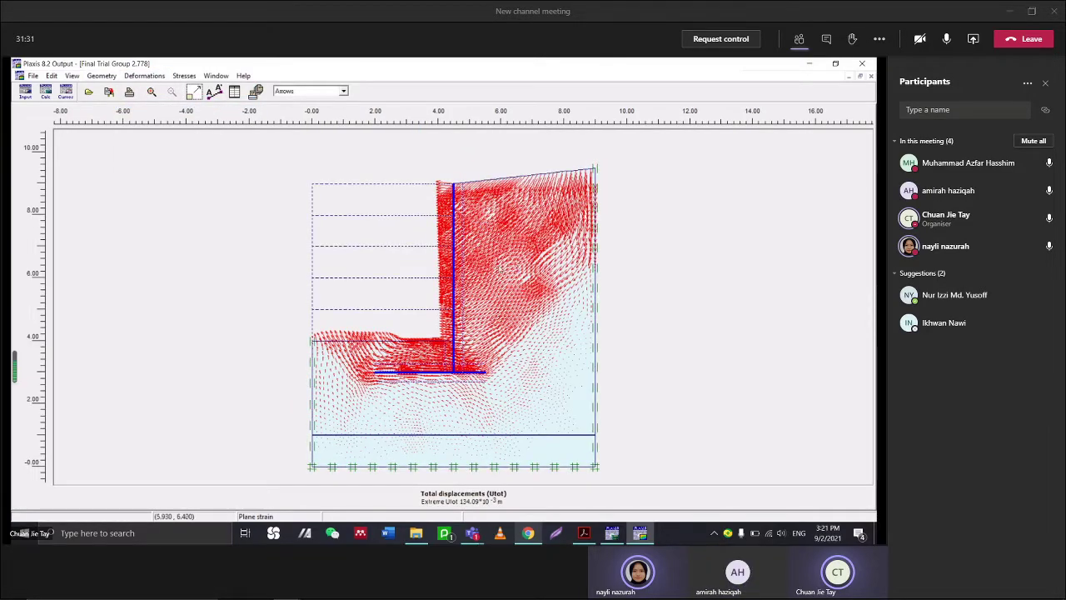
click(304, 91)
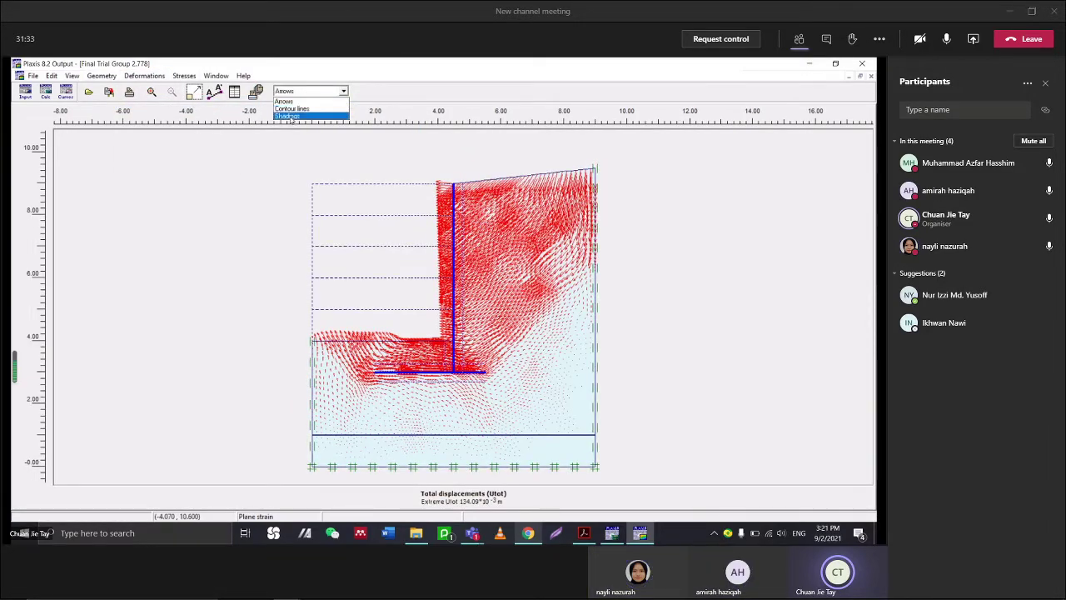
click(289, 115)
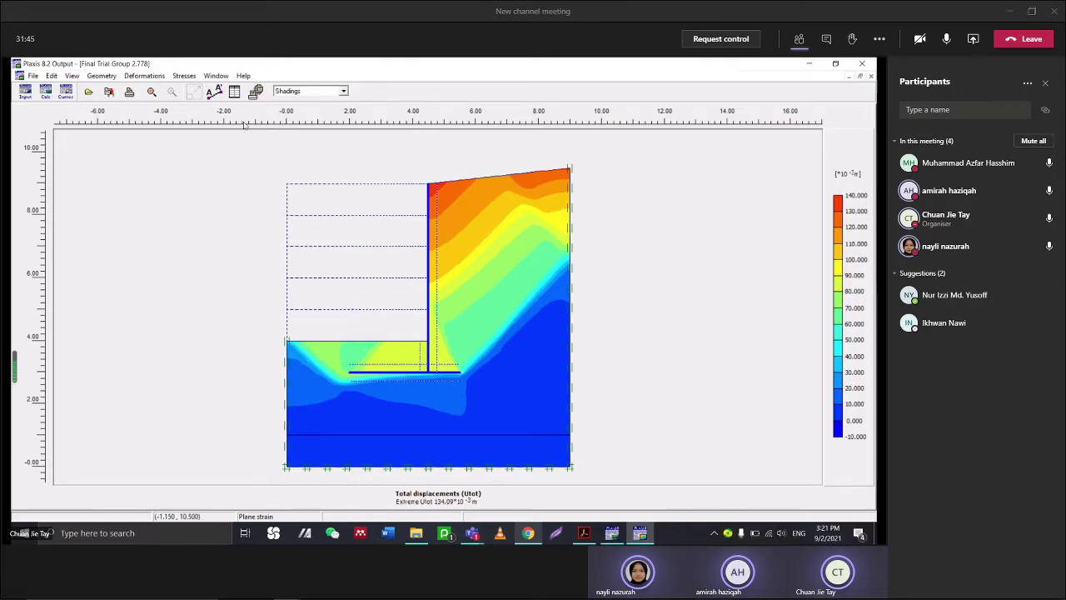
Show the horizontal displacements (x) and the total increments of the model
click(145, 76)
click(150, 114)
click(343, 91)
click(337, 107)
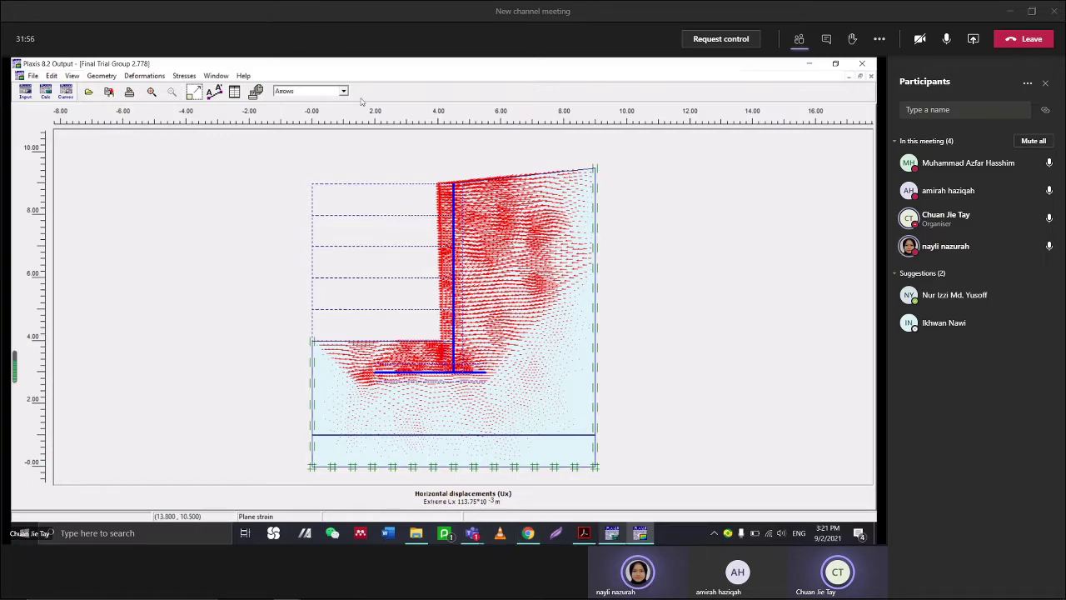
click(144, 76)
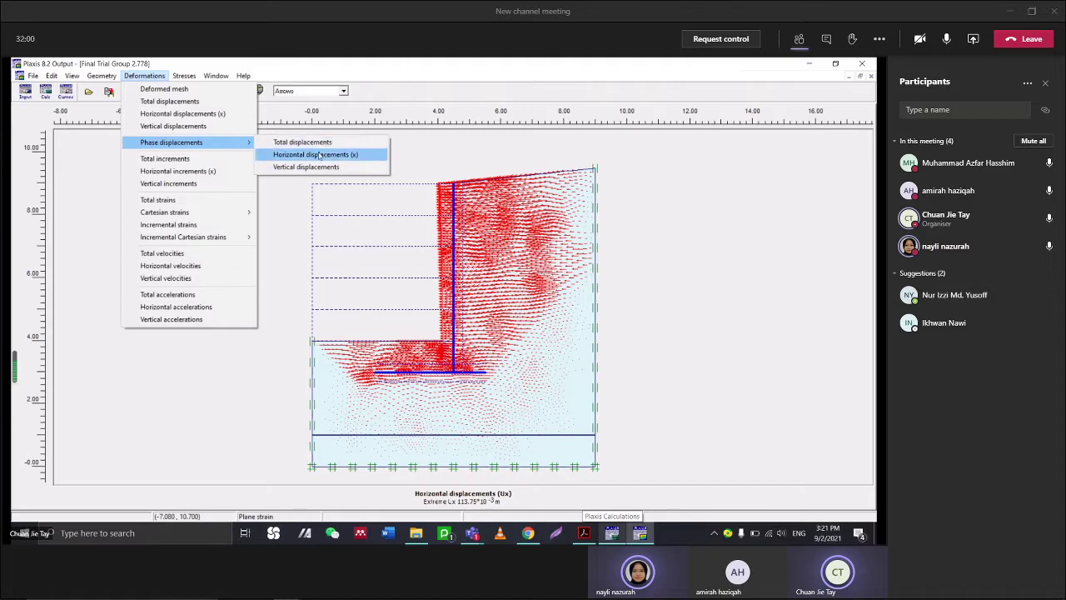
click(185, 158)
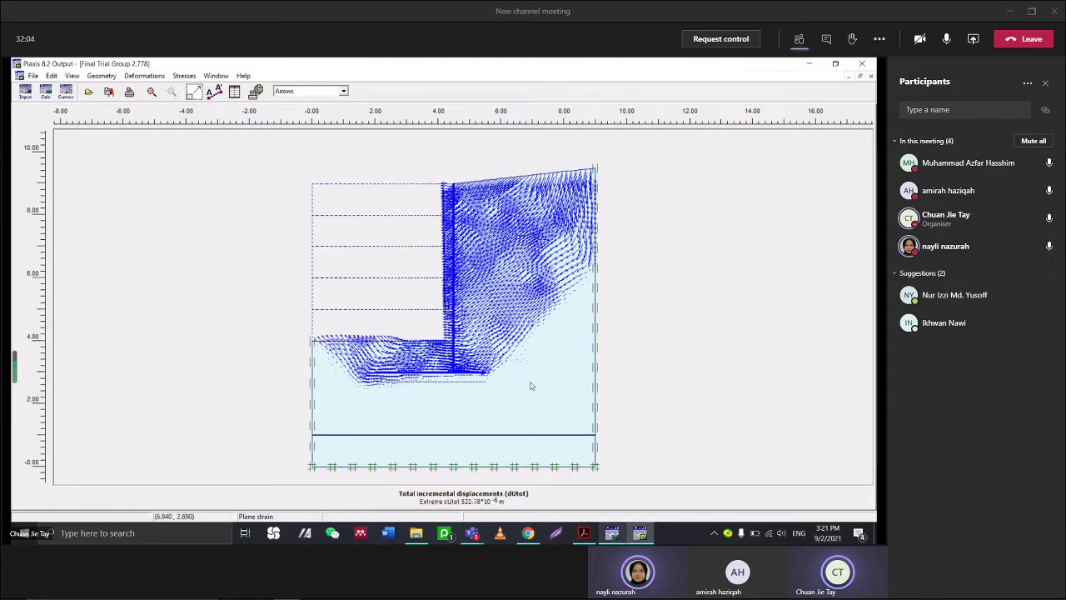
Show the total displacements of the model and open the plate displacement results of the retaining wall
click(144, 75)
click(167, 100)
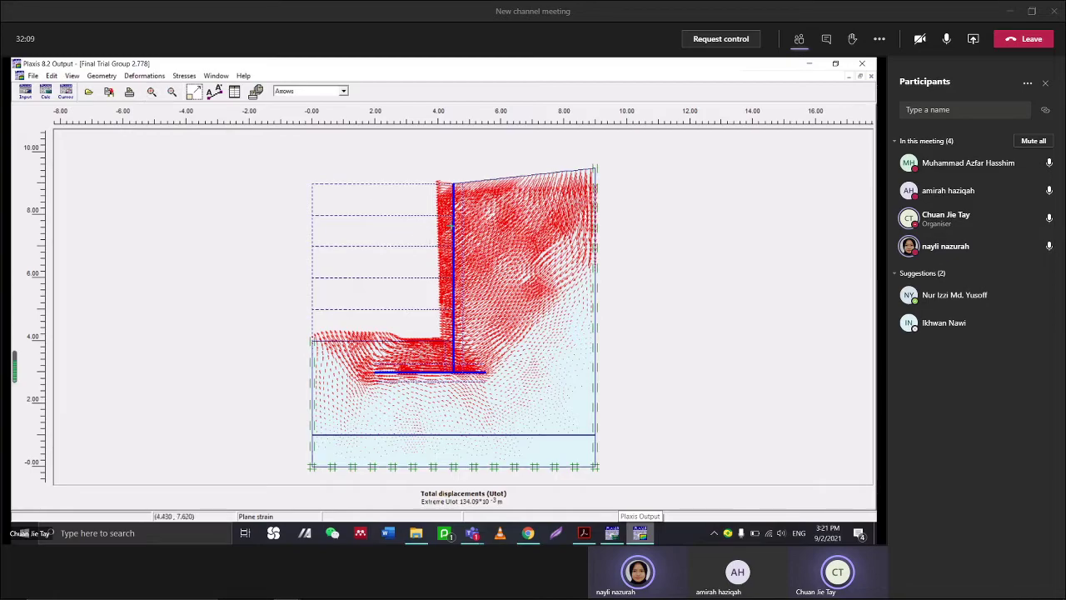
drag(444, 215, 469, 255)
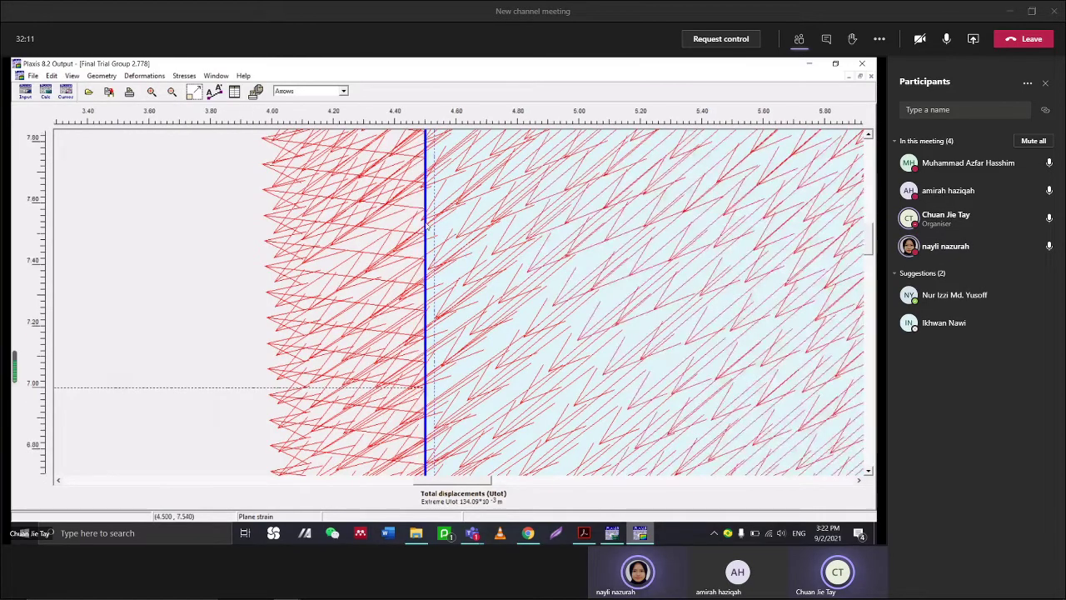
double_click(424, 205)
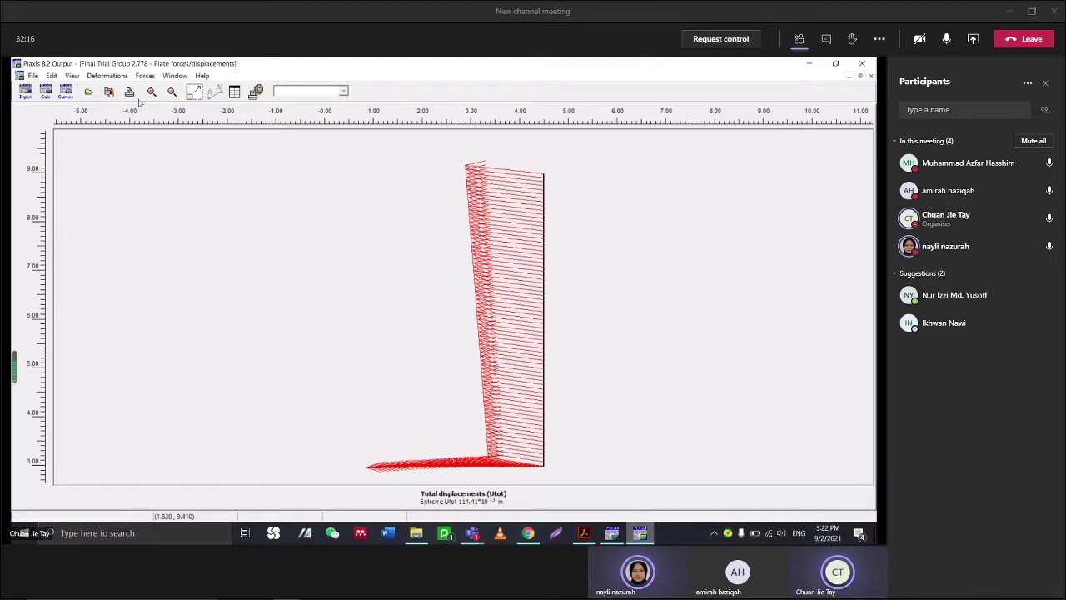
Show the axial forces, shear forces and bending moments of the retaining wall plate
click(125, 77)
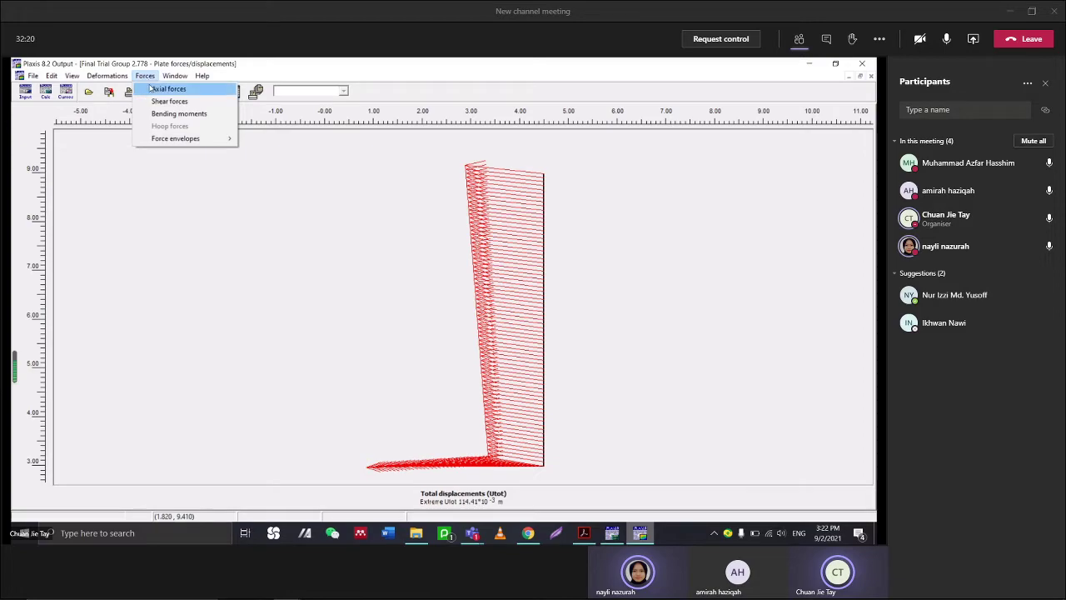
click(168, 88)
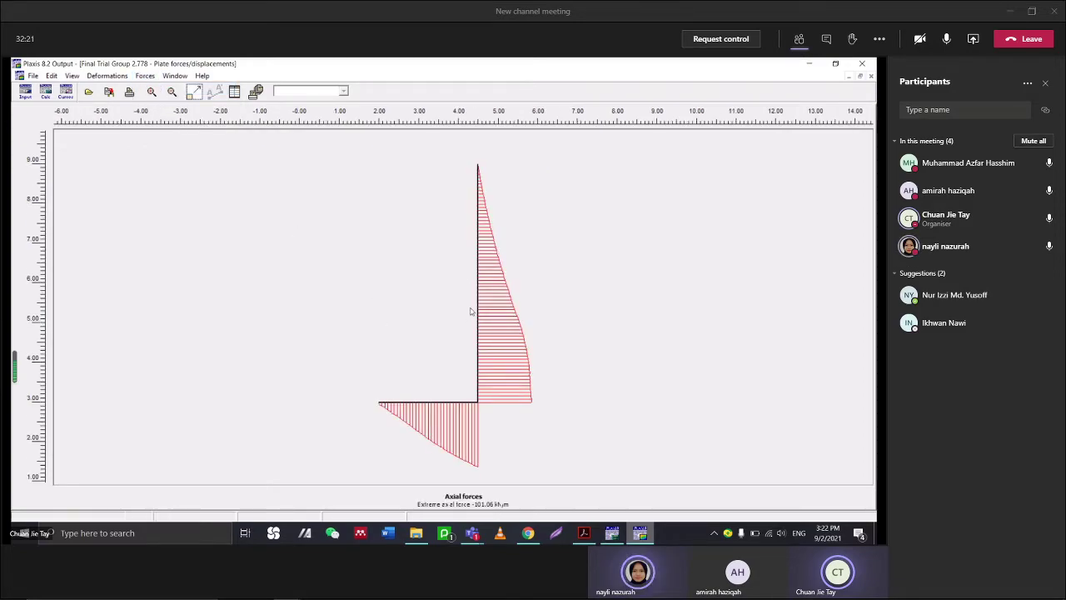
click(145, 76)
click(166, 99)
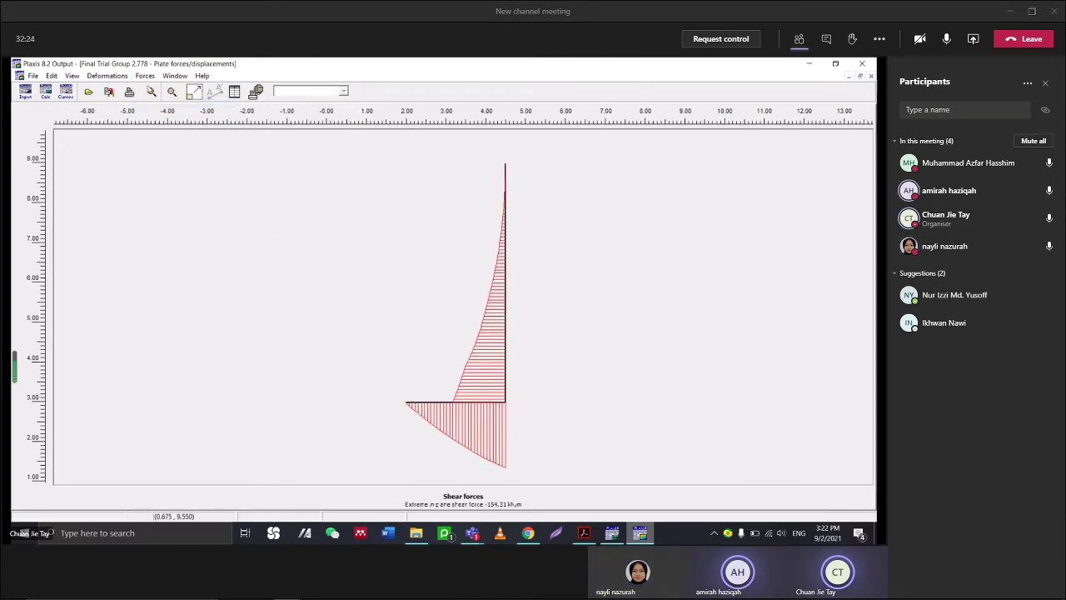
click(145, 76)
click(167, 110)
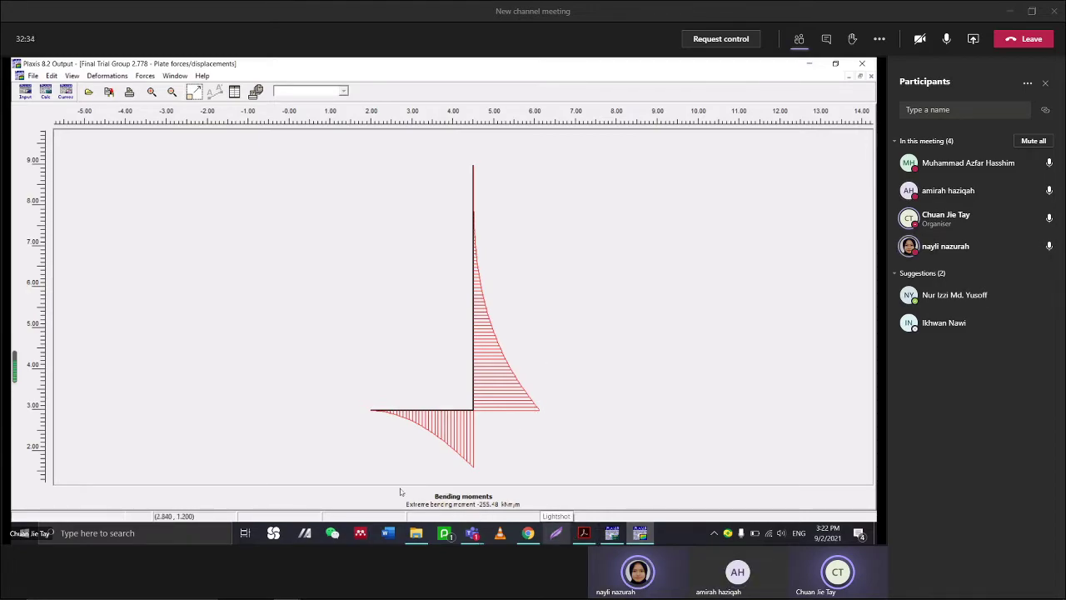
click(145, 75)
Switch to the project brief and highlight the requirement on pore-water pressure, displacements and factor of safety (item III)
click(527, 533)
drag(407, 313, 634, 327)
click(537, 379)
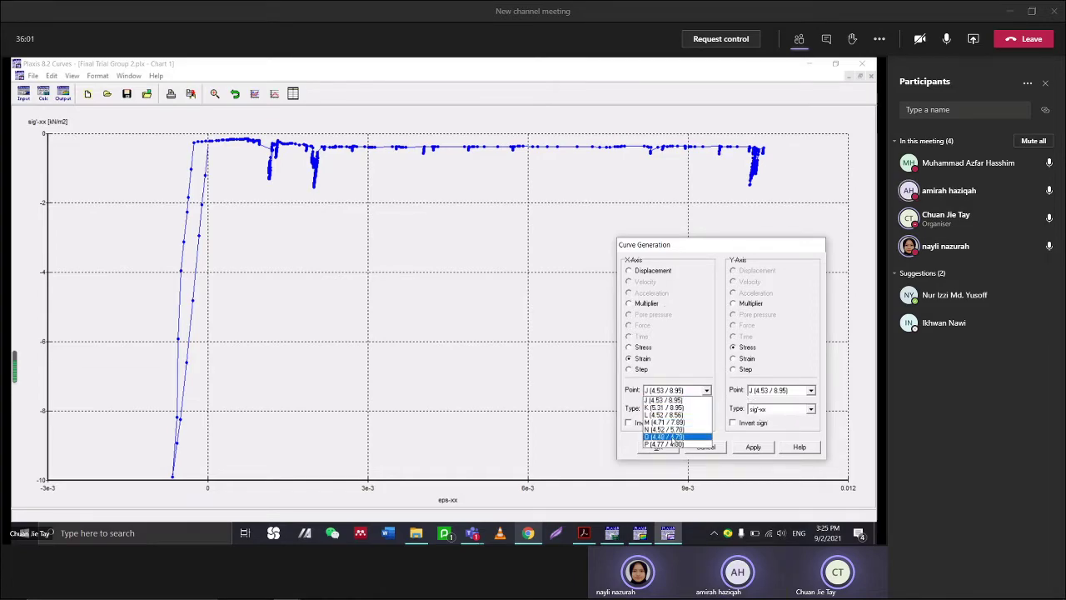
Regenerate the sig'-xx versus eps-xx curve for point O (4.48 / 4.79) and close the curve generation settings
click(664, 437)
click(755, 447)
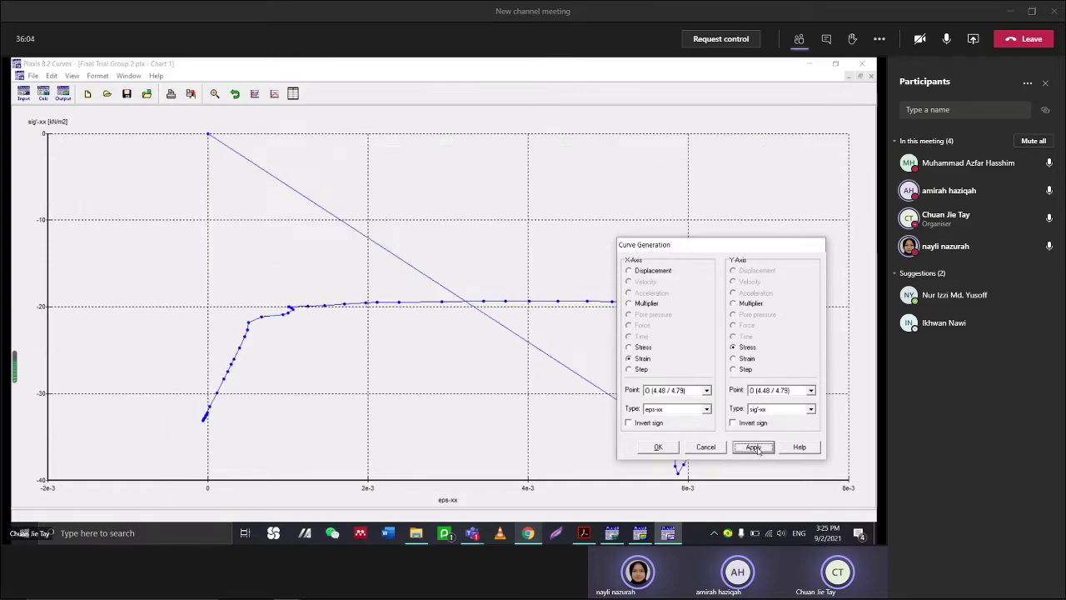
drag(705, 247, 552, 146)
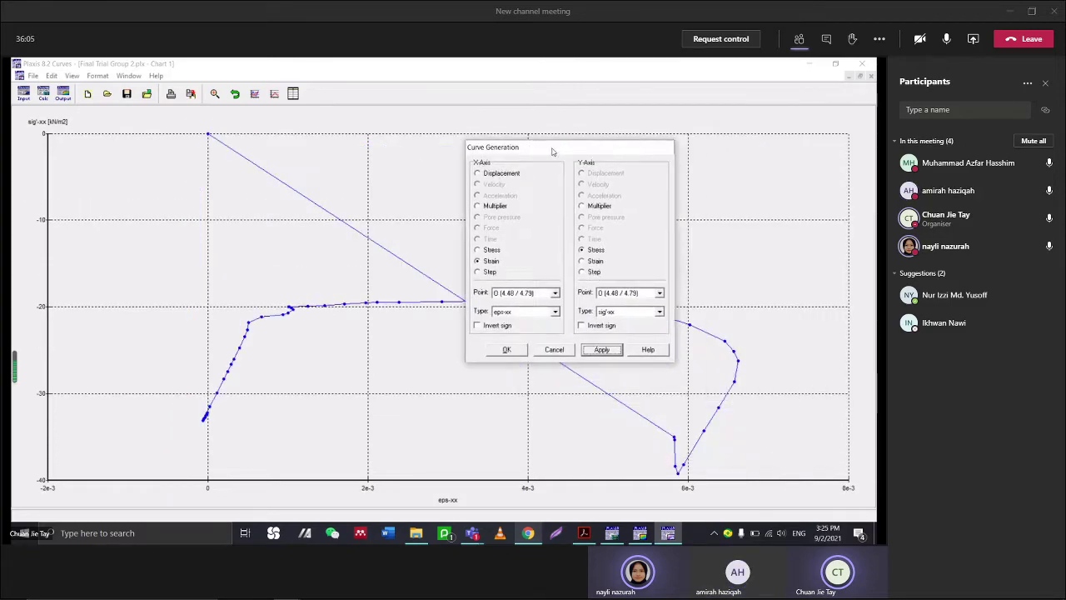
click(550, 350)
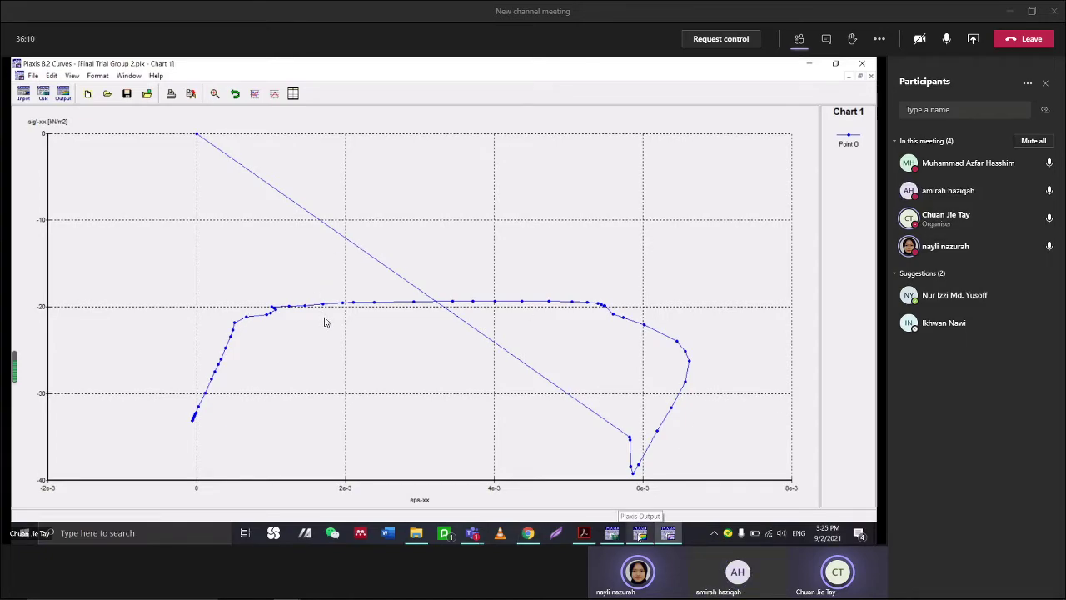
key(alt+Tab)
key(alt+Tab)
key(alt+Tab)
key(alt+Tab)
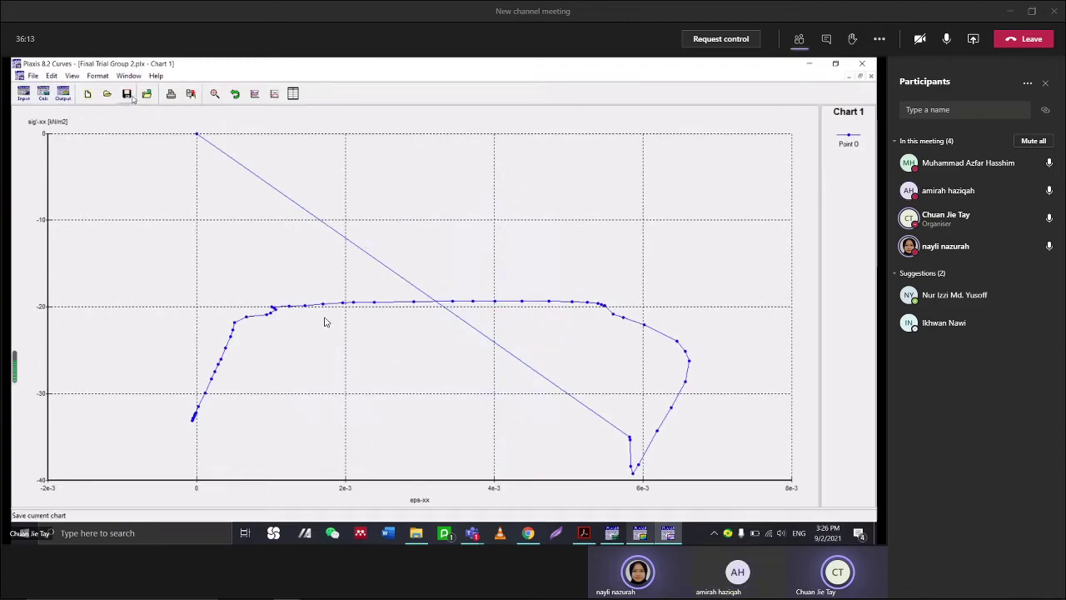